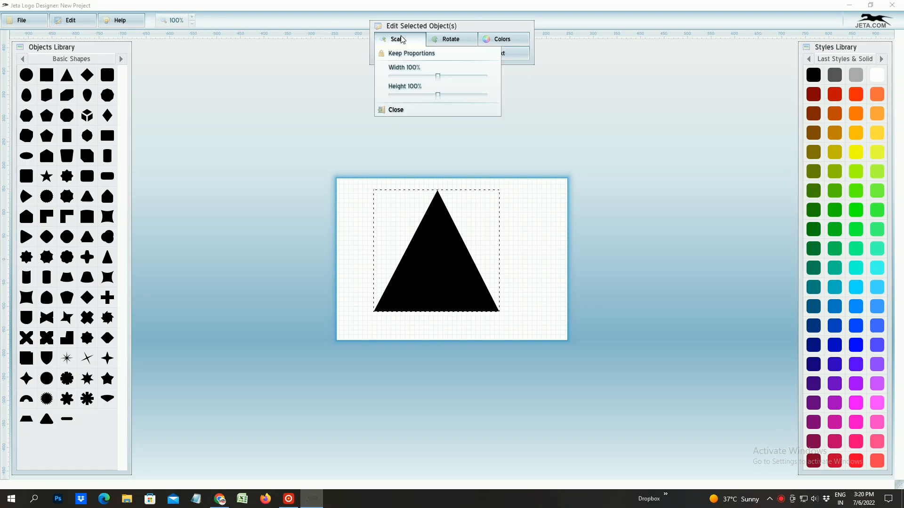
Stretch the black triangle wider and duplicate it.
drag(439, 77, 458, 76)
drag(437, 256, 476, 260)
right_click(454, 235)
click(486, 257)
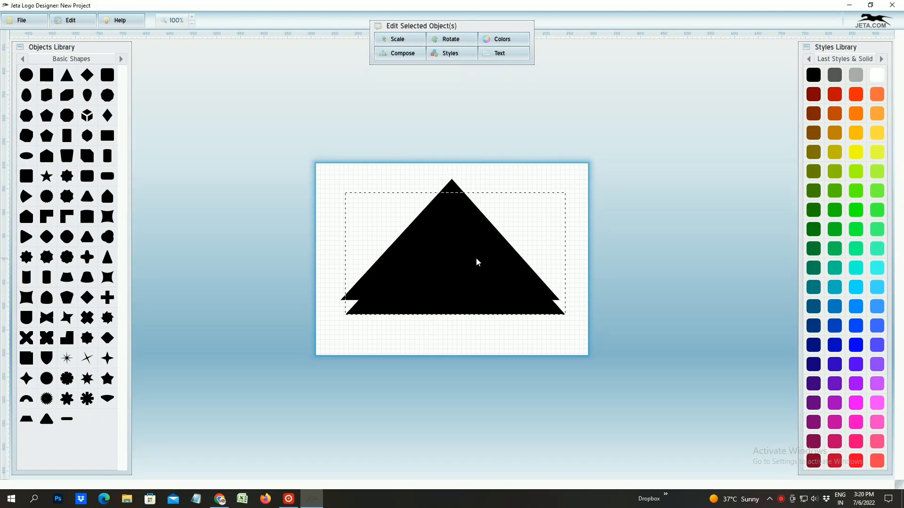
Set the duplicate triangle's composition to Knockout Mask and offset it to leave a roof outline with a thin left and thick right side.
click(450, 53)
click(475, 67)
click(678, 132)
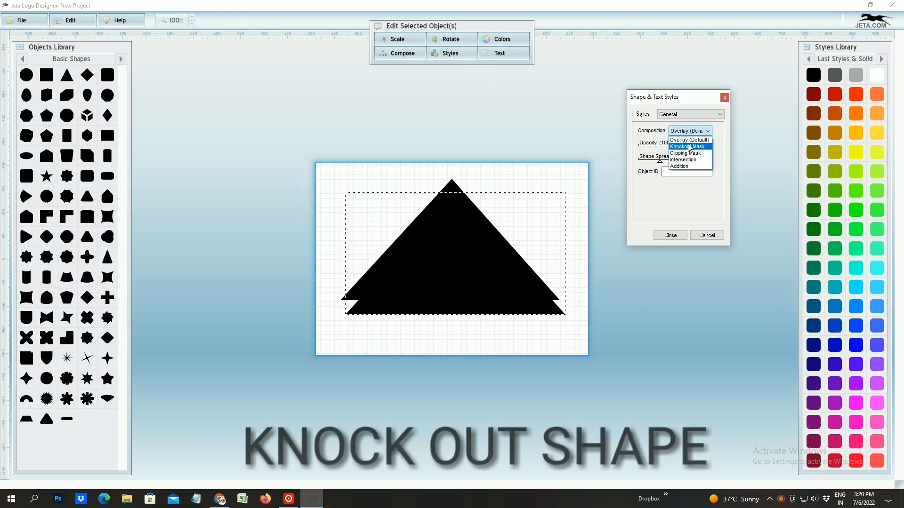
click(687, 146)
click(670, 235)
drag(479, 277, 470, 277)
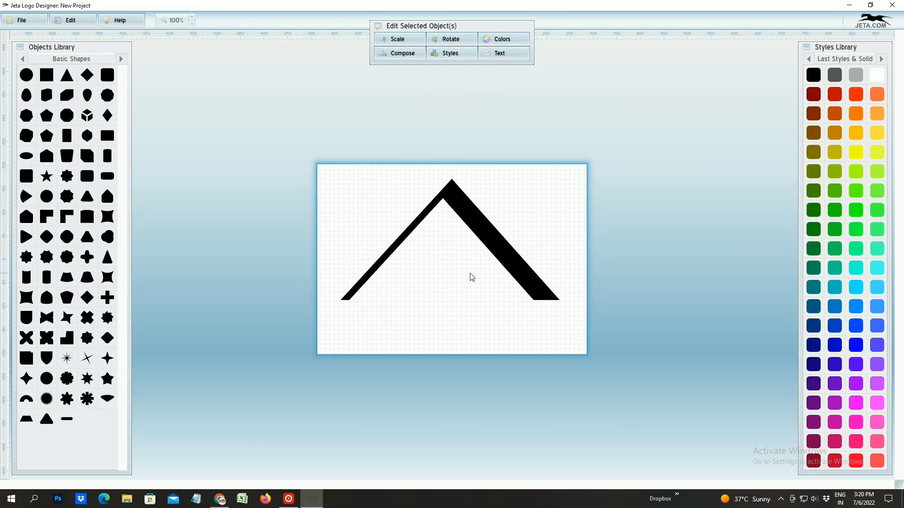
Group the two triangles and move the roof group toward the left of the canvas.
click(571, 244)
right_click(434, 239)
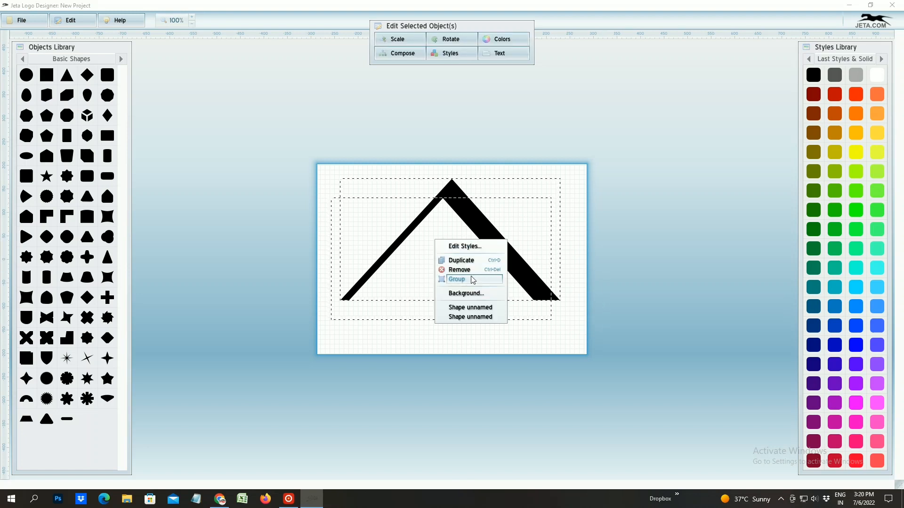
click(470, 279)
drag(488, 250, 422, 260)
click(518, 259)
right_click(430, 253)
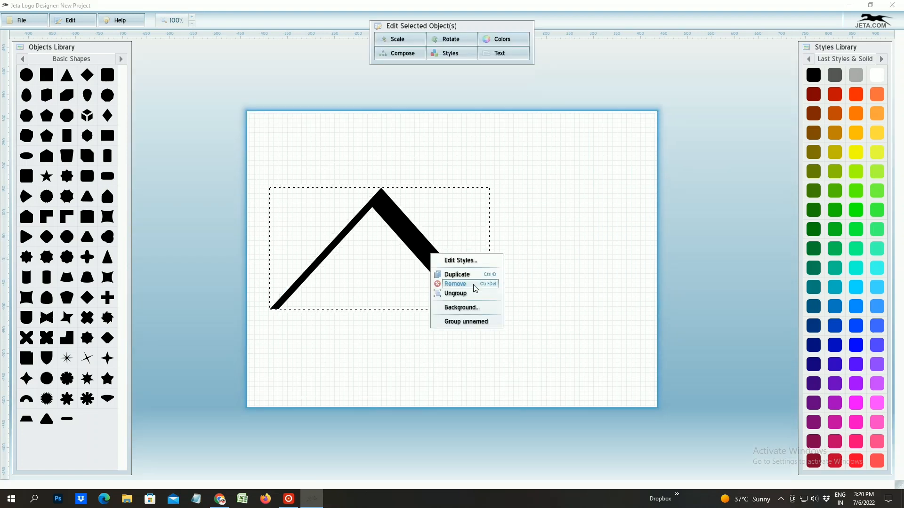
click(459, 293)
right_click(433, 264)
click(460, 304)
Duplicate the roof group and place the copy just above and slightly right of the original, leaving a narrow gap.
right_click(441, 271)
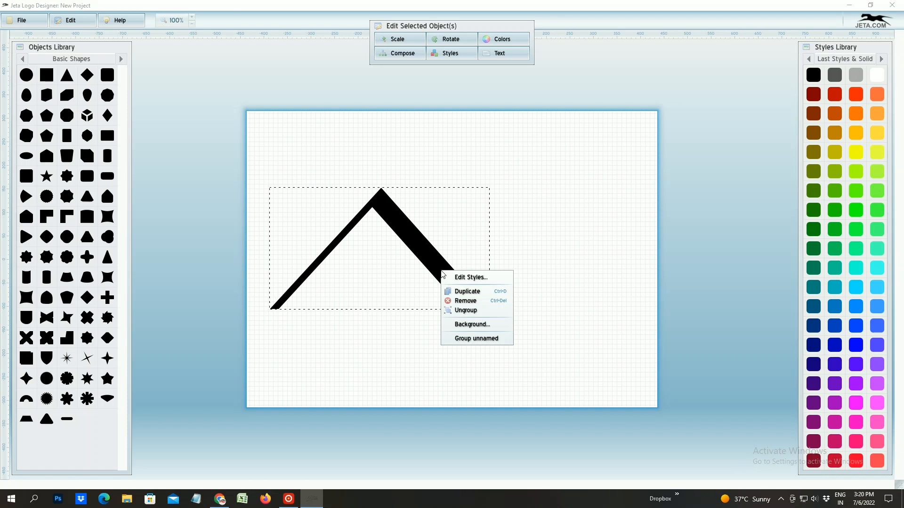
click(467, 291)
drag(437, 258, 455, 228)
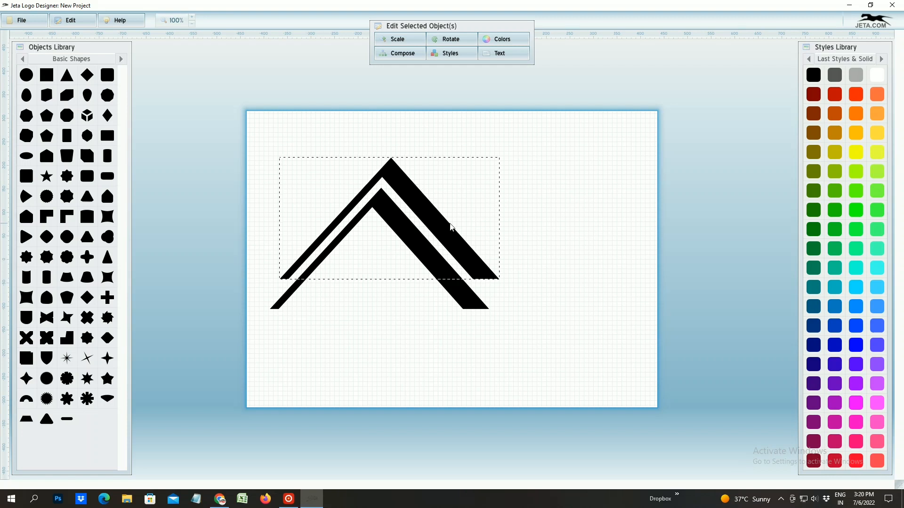
click(541, 295)
Add a black triangle, widen and enlarge it, and place it over the lower right end of the double roof.
click(67, 75)
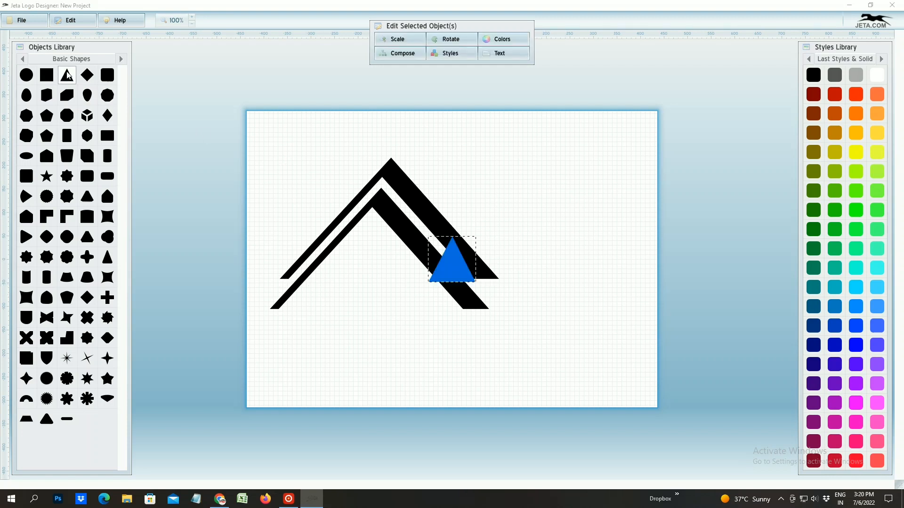
drag(458, 273, 589, 259)
click(817, 78)
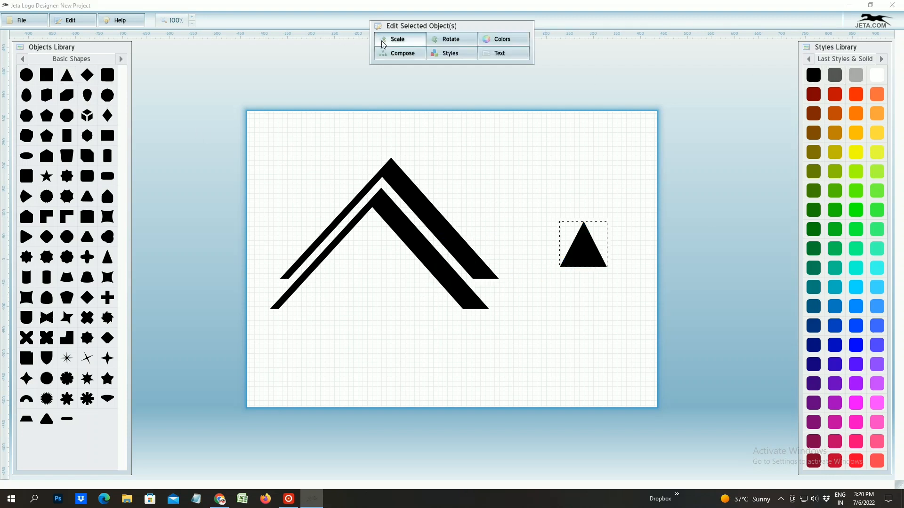
click(395, 39)
drag(438, 76, 473, 78)
drag(584, 263, 521, 288)
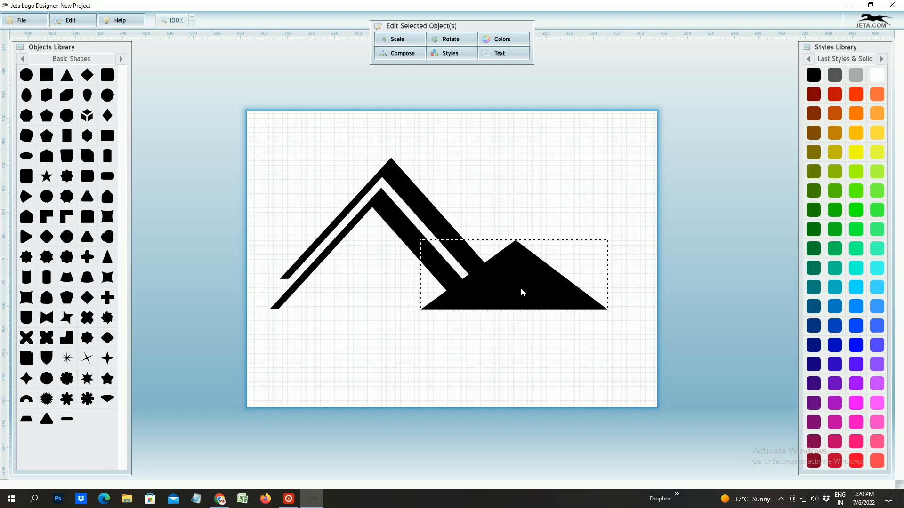
Enlarge the right triangle, scale it back down to 66%, and align its base with the bottom of the lower roof.
click(398, 40)
drag(438, 80, 455, 76)
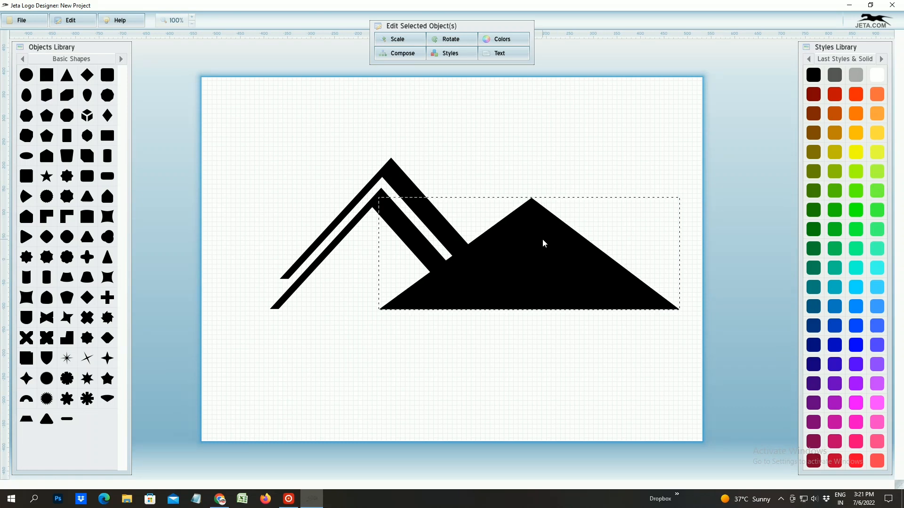
click(412, 43)
drag(438, 77, 417, 78)
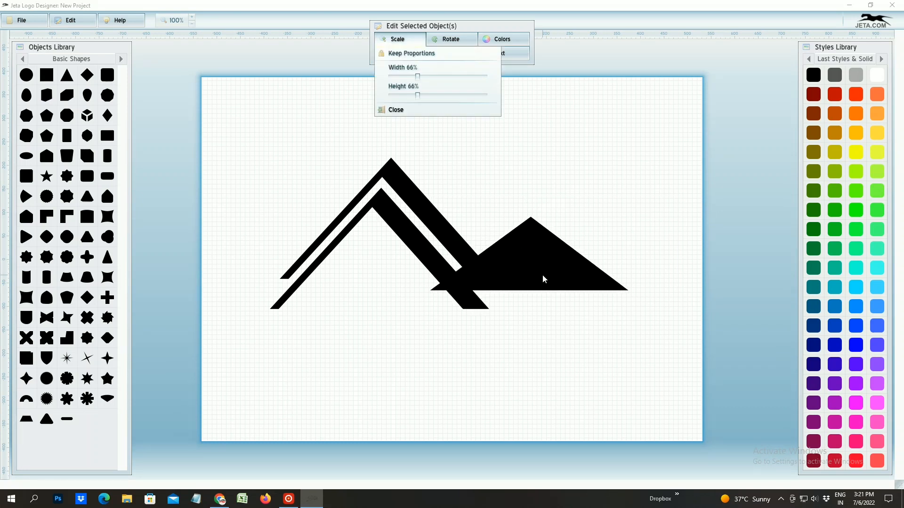
drag(543, 278, 523, 294)
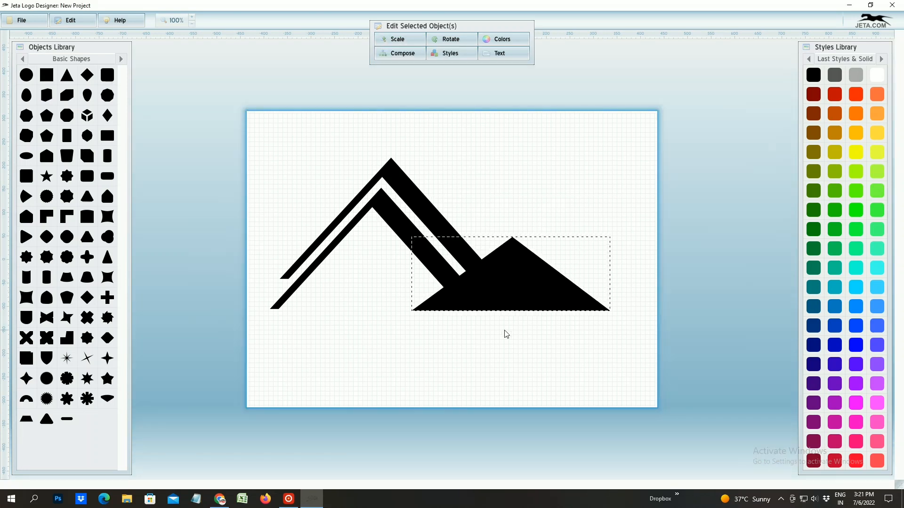
Duplicate the right triangle and set the copy's composition to Knockout Mask.
right_click(521, 290)
click(546, 307)
click(447, 53)
click(458, 65)
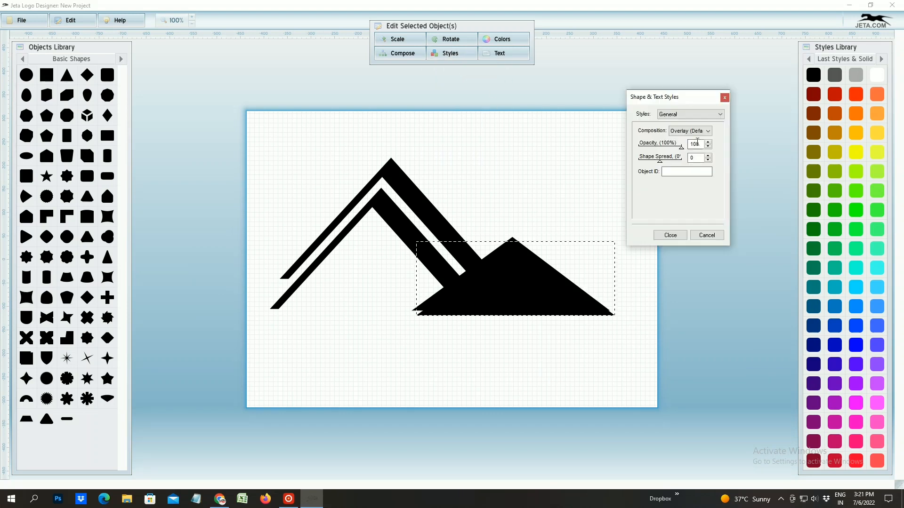
click(692, 131)
click(682, 151)
click(670, 235)
Shrink the knockout triangle to a small gable opening and place it just below the right triangle's peak.
click(415, 39)
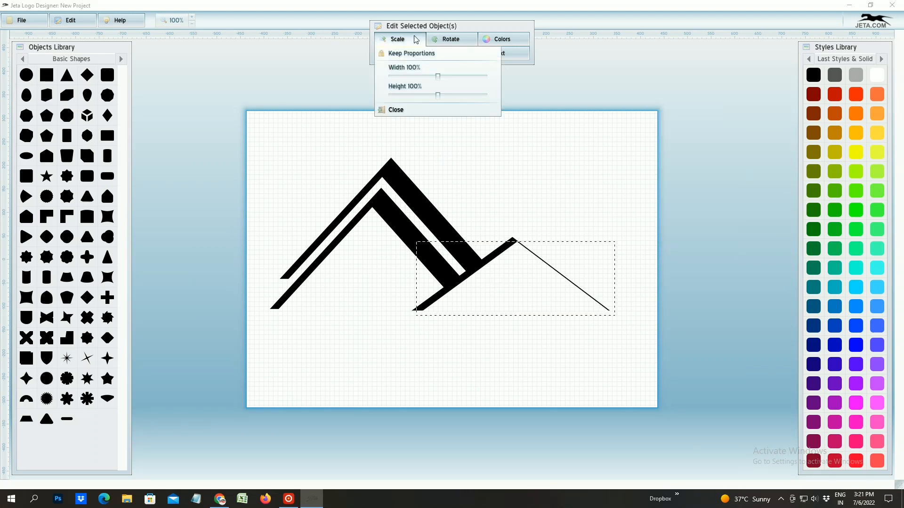
drag(437, 95, 422, 96)
click(515, 296)
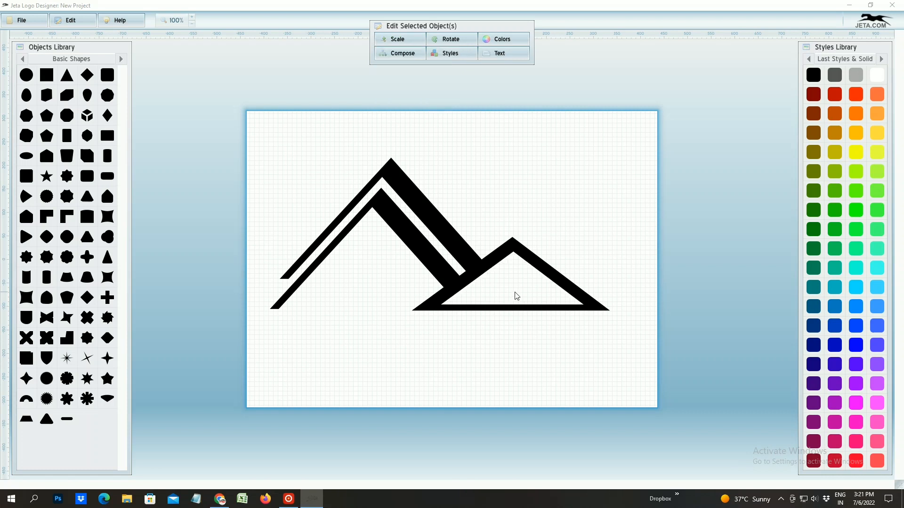
click(398, 39)
drag(438, 81, 404, 81)
click(514, 286)
drag(512, 283, 512, 267)
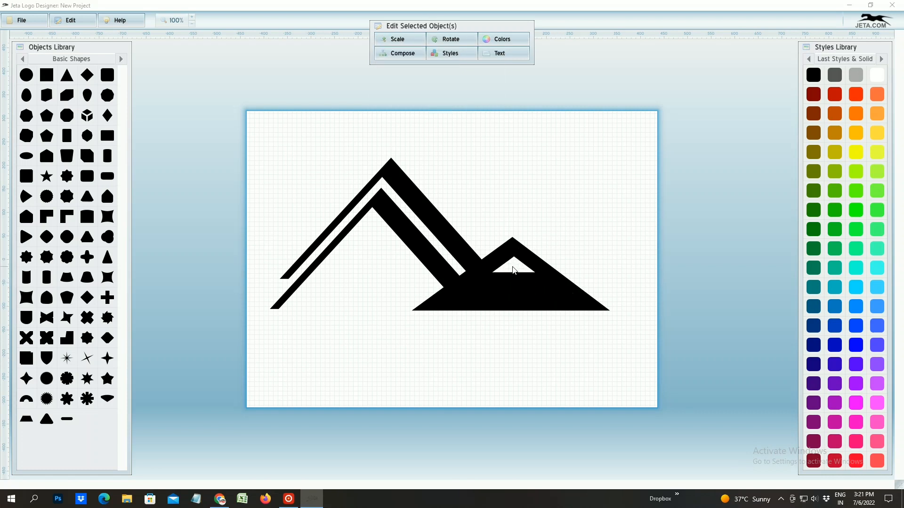
click(583, 238)
Add a square and set its composition to Knockout Mask.
click(40, 77)
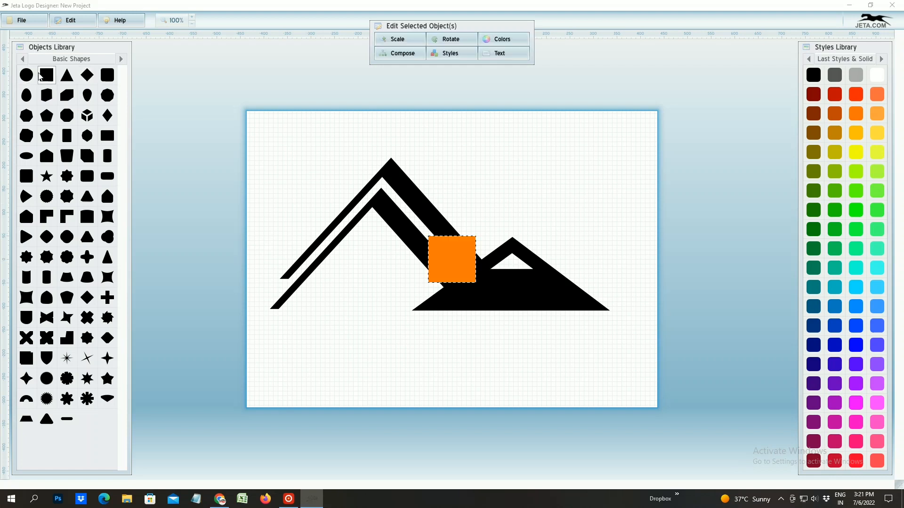
click(451, 53)
click(459, 75)
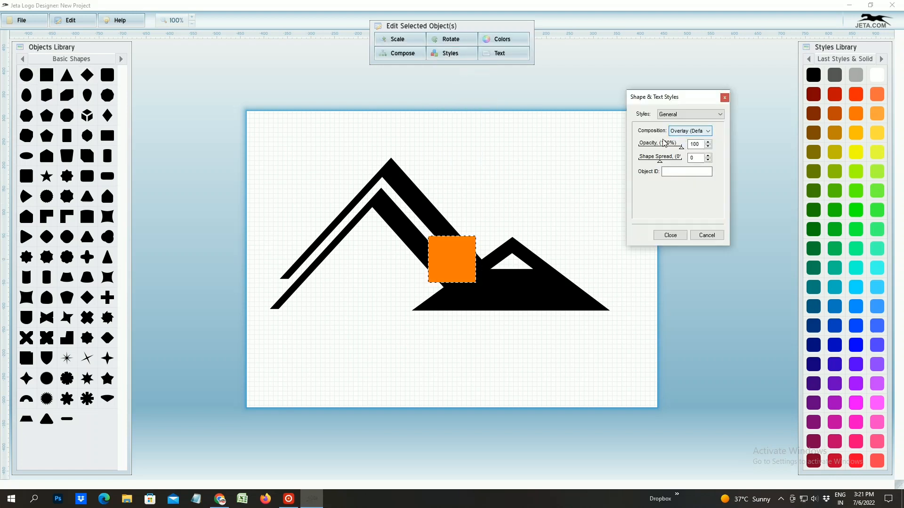
click(690, 131)
click(682, 148)
click(671, 235)
Scale the knockout square to 27% and place it as a window below the left part of the gable opening.
drag(453, 264, 510, 296)
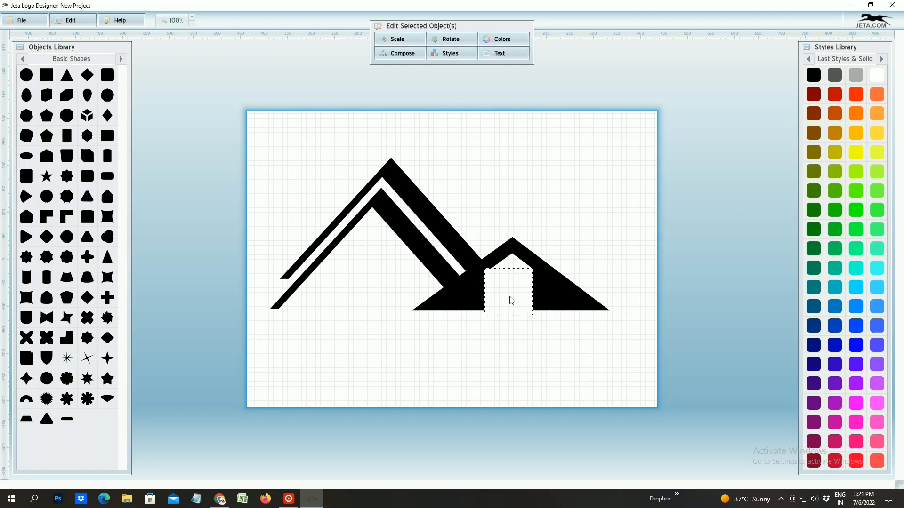
click(398, 39)
drag(438, 78, 409, 77)
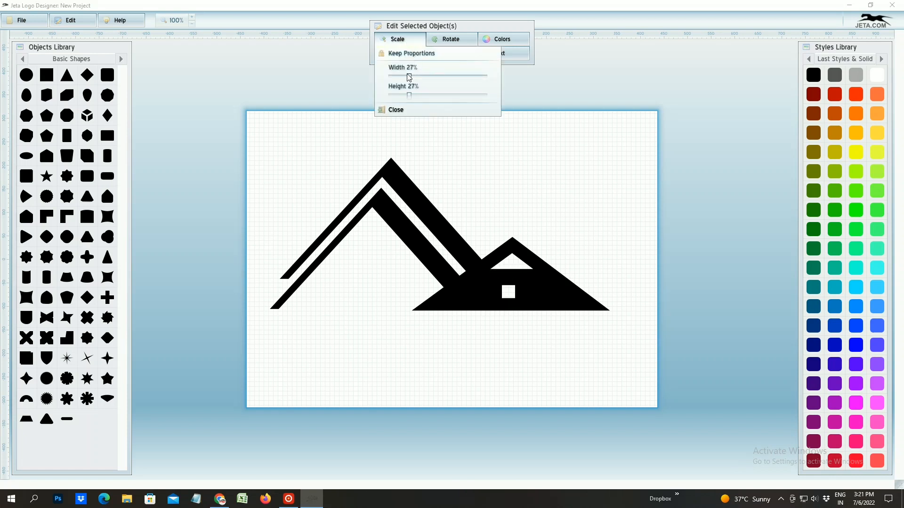
drag(517, 290, 502, 284)
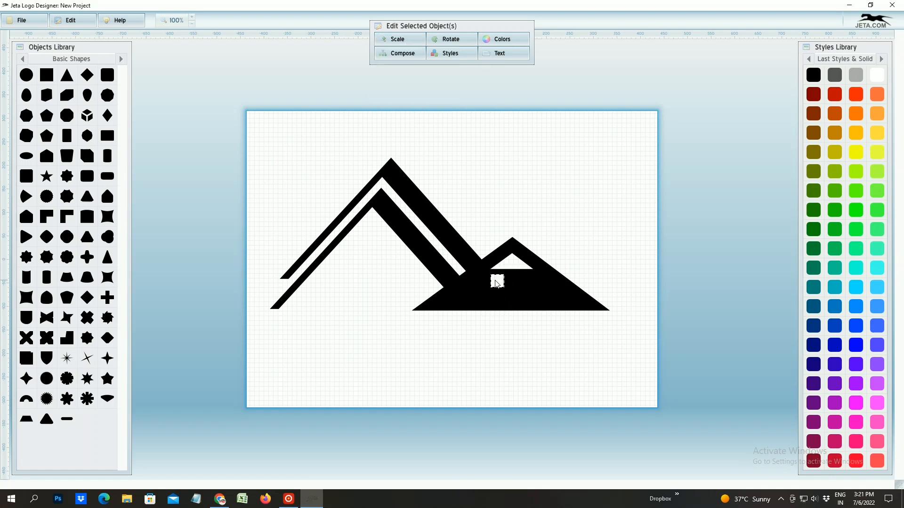
Duplicate the window square and place the copy level with it under the right part of the gable opening.
right_click(497, 283)
click(512, 300)
click(615, 250)
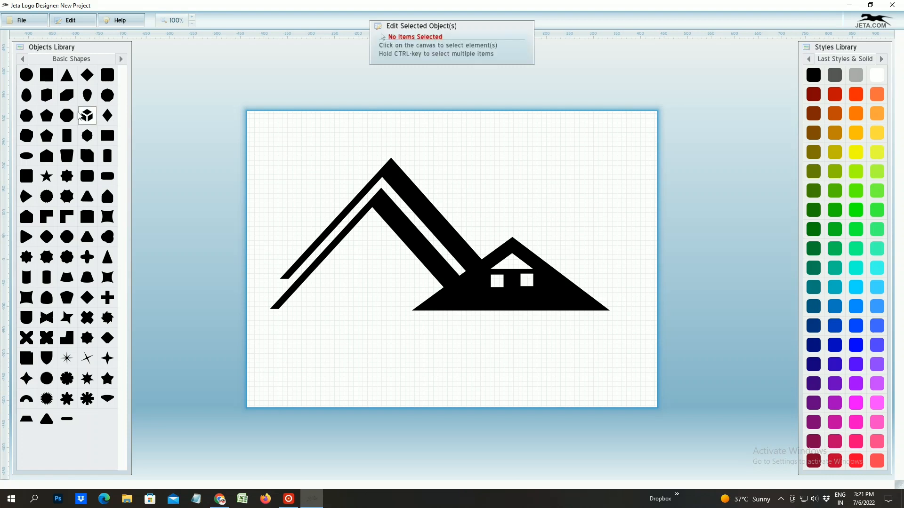
Add another square, color it black, and set its composition to Knockout Mask.
click(47, 75)
click(813, 75)
click(450, 54)
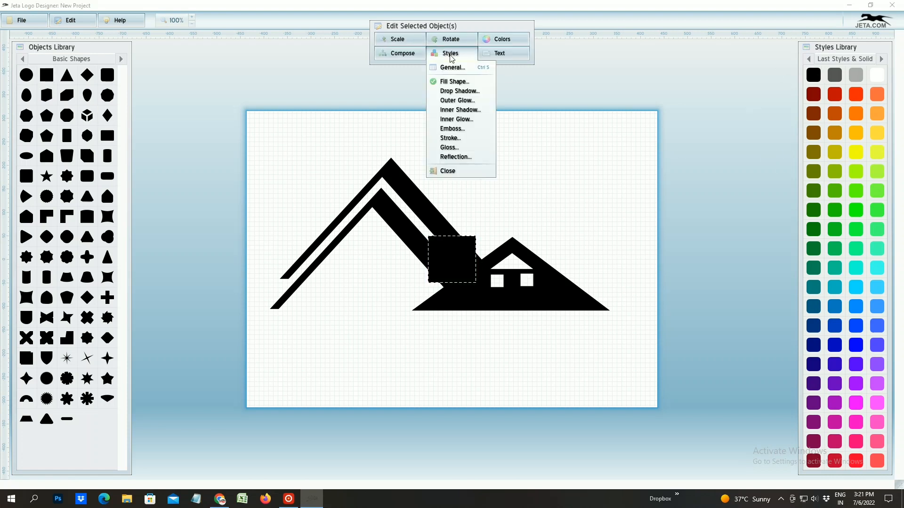
click(452, 68)
click(692, 130)
click(688, 150)
Flatten the new knockout square to 3% height, widen it into a long strip, and place it along the right triangle's base.
click(398, 39)
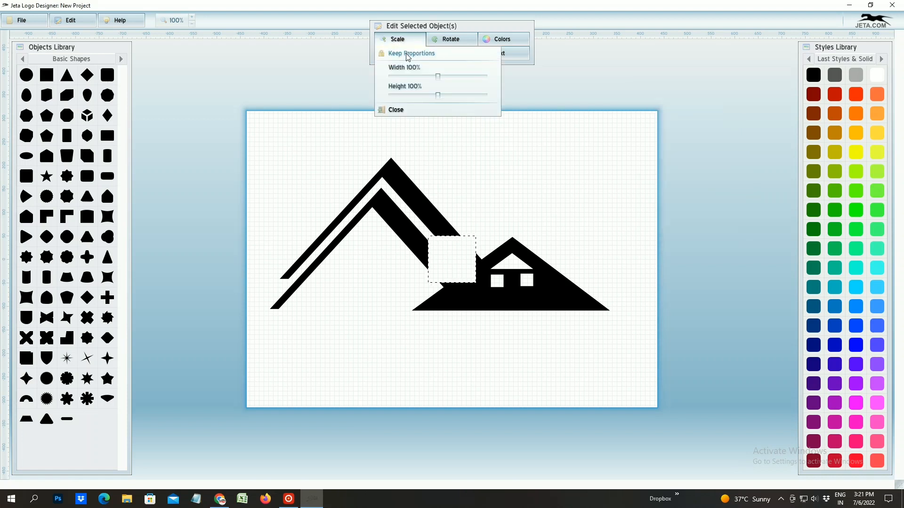
drag(438, 76, 397, 93)
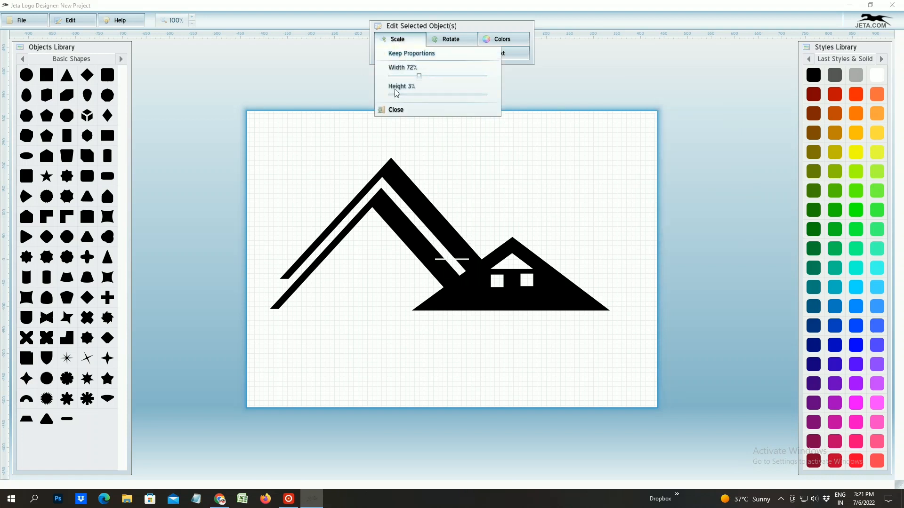
drag(486, 260, 540, 308)
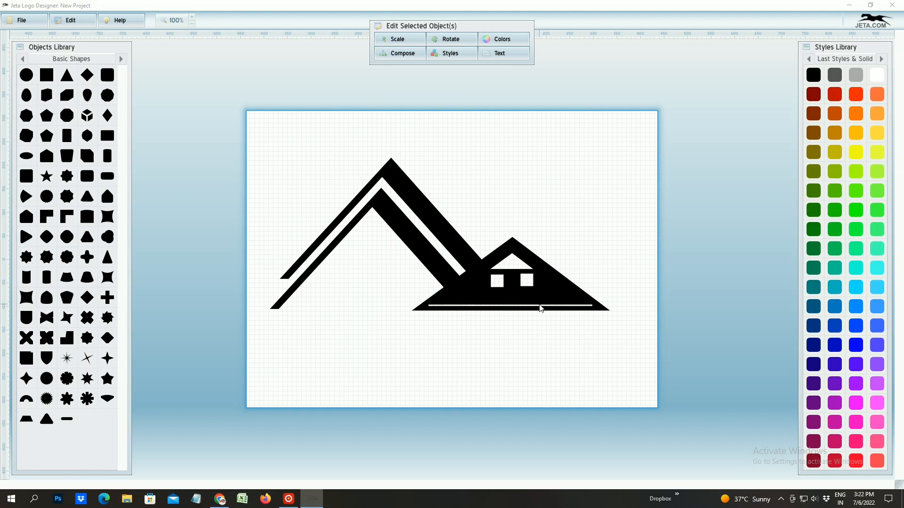
click(625, 249)
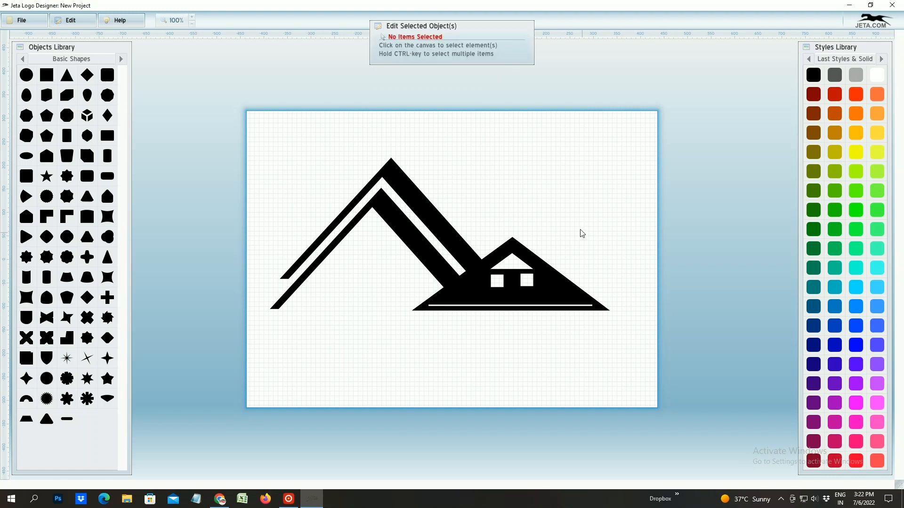
Group all the logo shapes and shift the group slightly down and to the right.
key(ctrl+a)
right_click(470, 240)
click(471, 275)
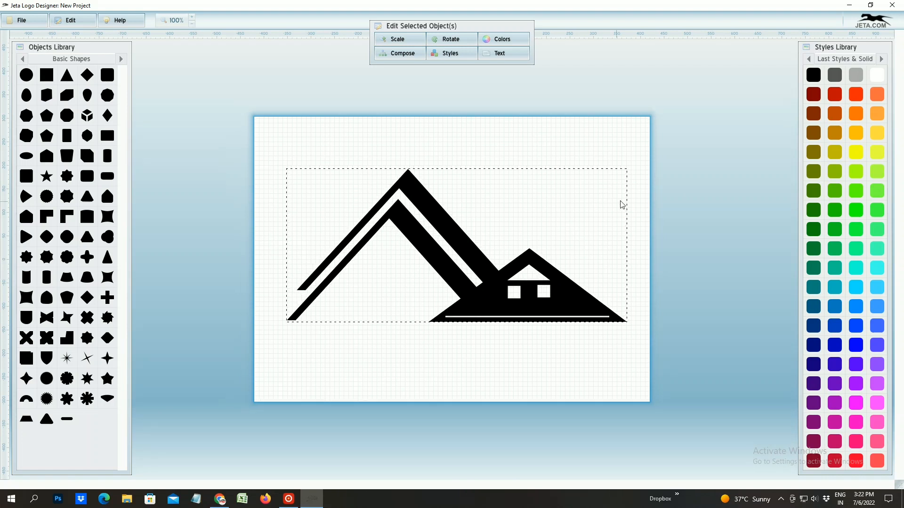
click(643, 185)
Add a black square, scale it down proportionally, and move it to the empty area at the canvas's upper left.
click(46, 76)
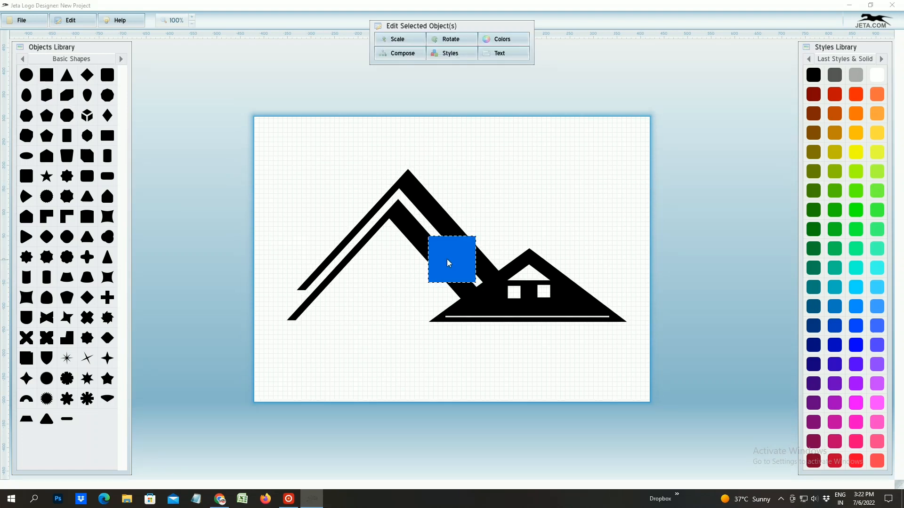
drag(451, 259, 407, 275)
click(812, 80)
click(414, 42)
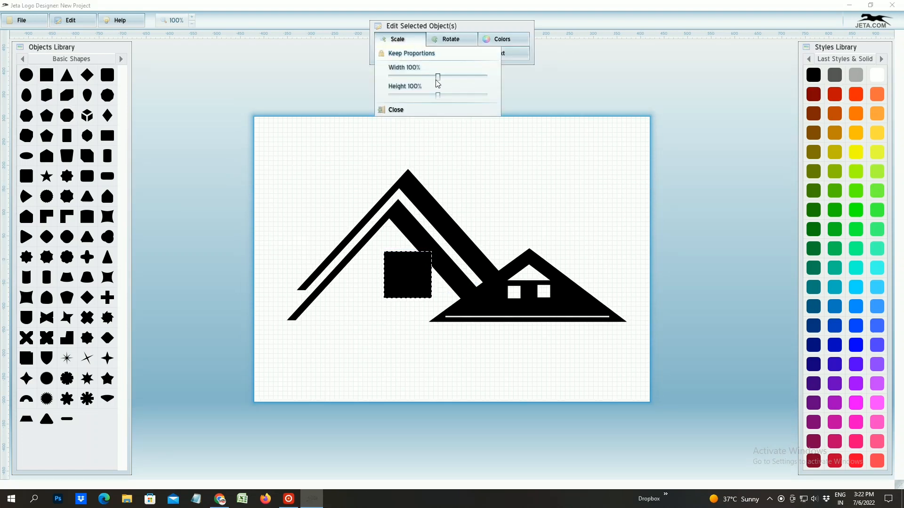
drag(436, 79, 412, 80)
drag(403, 283, 286, 164)
Duplicate the small black square into a two-by-two window grid with narrow gaps.
right_click(271, 130)
click(288, 152)
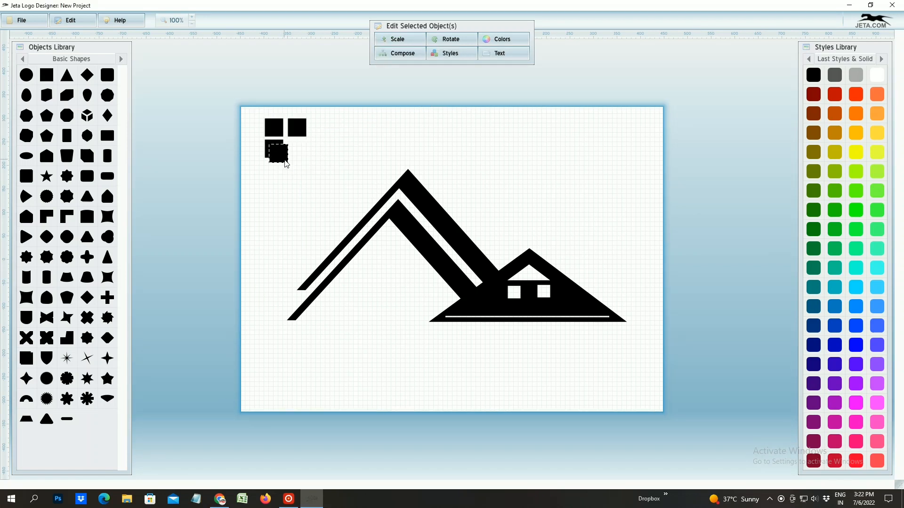
click(291, 175)
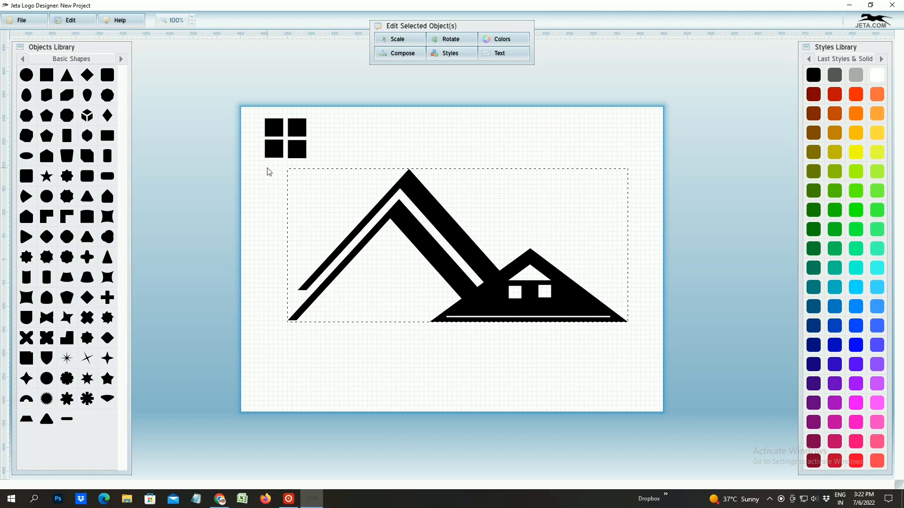
Group the four window squares, scale the group to 72%, and center it beneath the large roof.
drag(230, 120, 401, 291)
right_click(289, 147)
click(322, 190)
click(403, 42)
drag(438, 75, 419, 76)
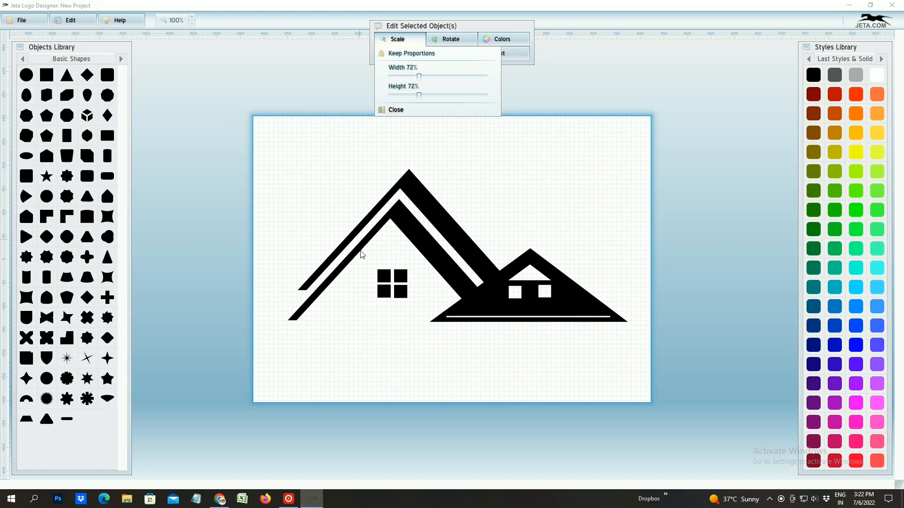
drag(395, 286, 394, 284)
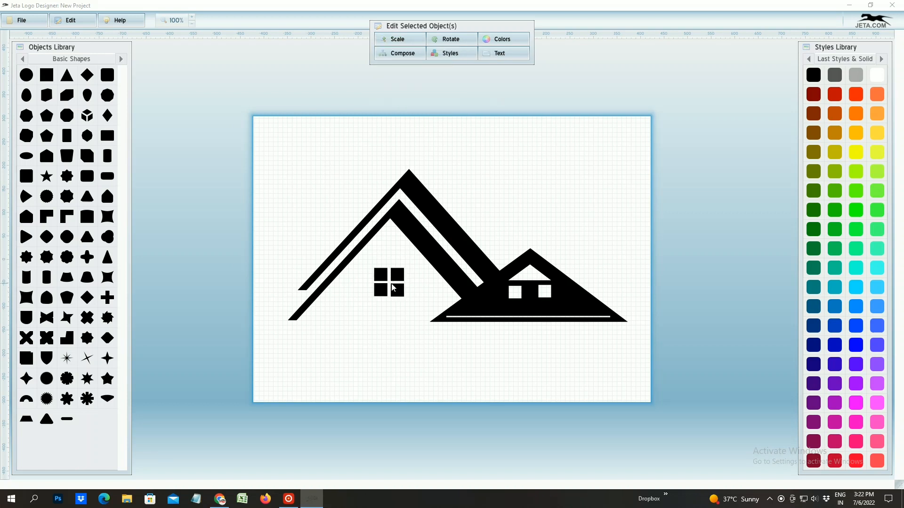
Scale the whole house logo to 66% proportionally and move it toward the lower part of the canvas.
drag(624, 386, 376, 245)
drag(426, 259, 405, 252)
click(397, 39)
drag(439, 77, 414, 76)
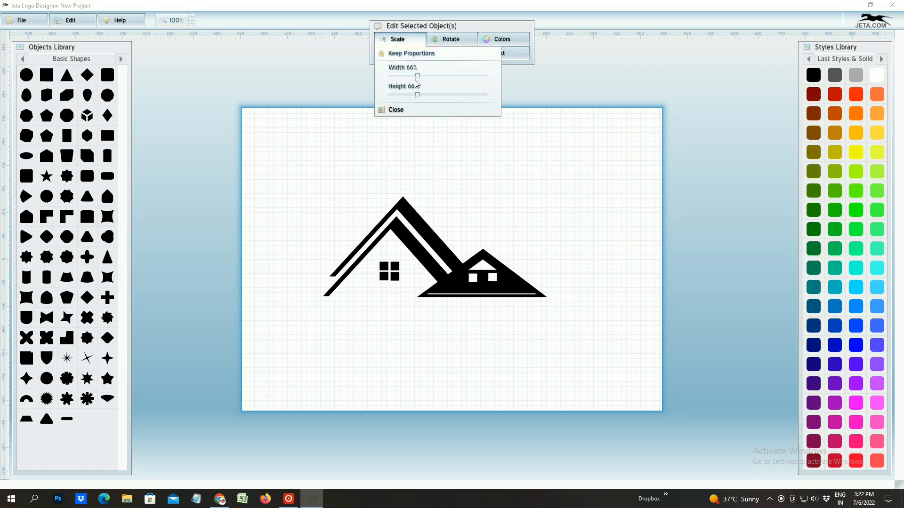
click(559, 246)
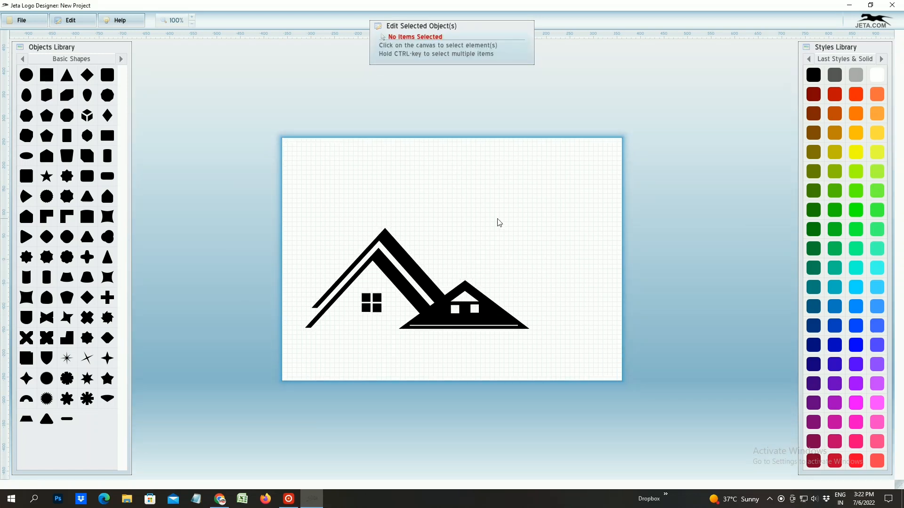
Add a black square in the empty area above the small house and narrow its width to 9%.
click(46, 75)
drag(468, 248, 556, 227)
click(815, 75)
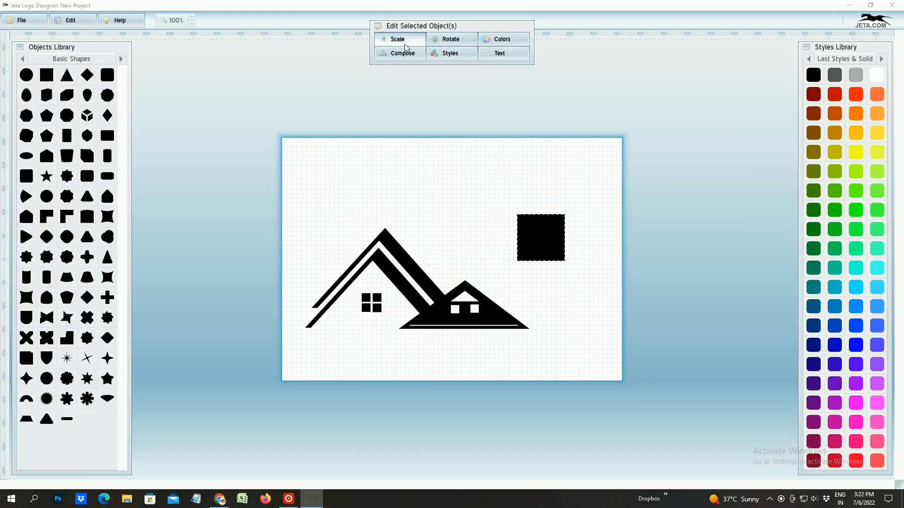
click(398, 39)
drag(438, 76, 401, 76)
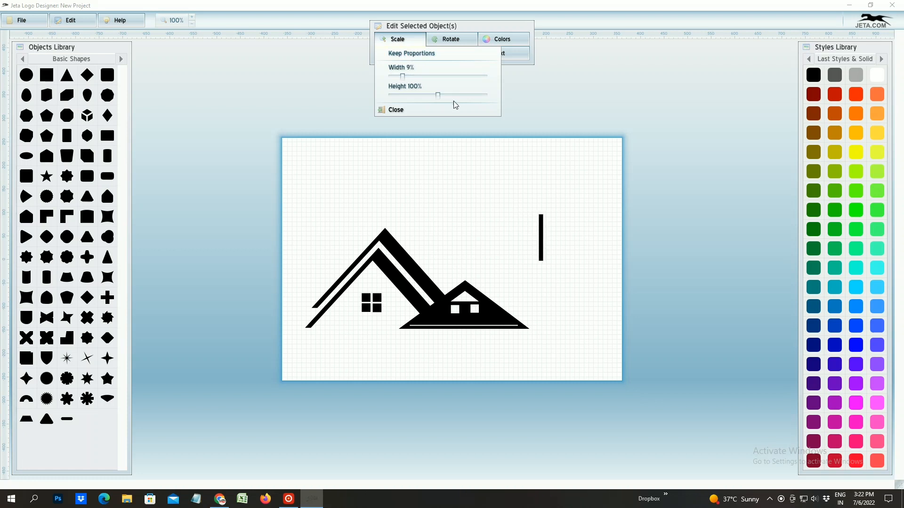
Stand the thin black bar above the large roof's right slope and duplicate it as a second tall bar over the small roof's right slope.
drag(542, 250, 414, 207)
right_click(496, 237)
click(513, 259)
click(367, 161)
Add a black square, scale it to 215% width and 11% height, and move it up to span the two vertical bars.
click(47, 75)
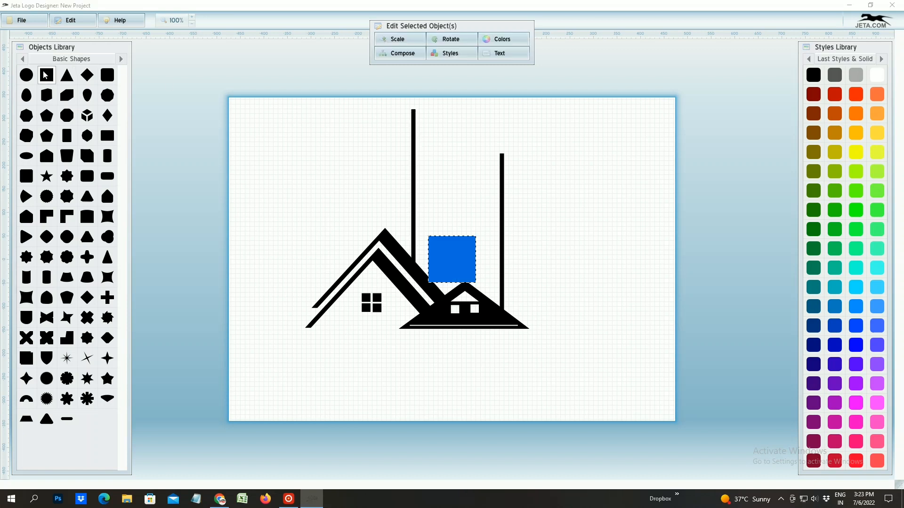
drag(473, 244, 436, 171)
click(813, 75)
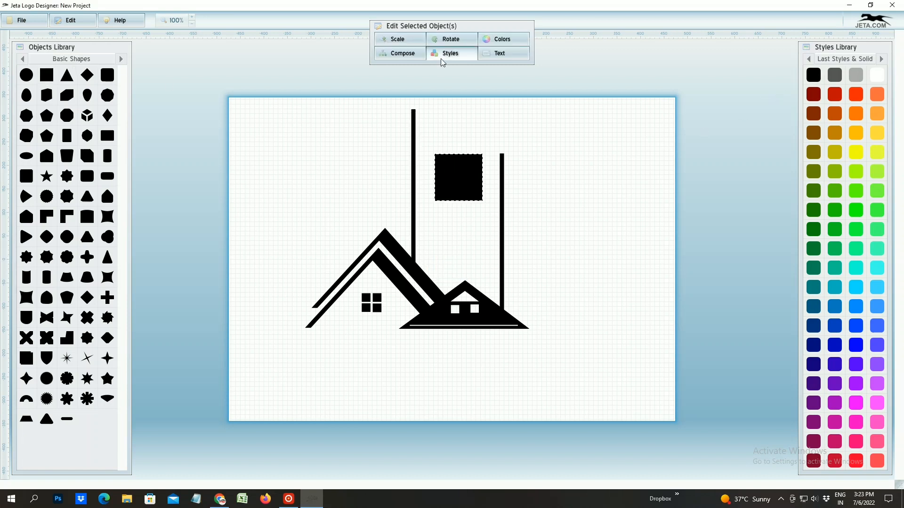
click(398, 39)
drag(439, 76, 401, 95)
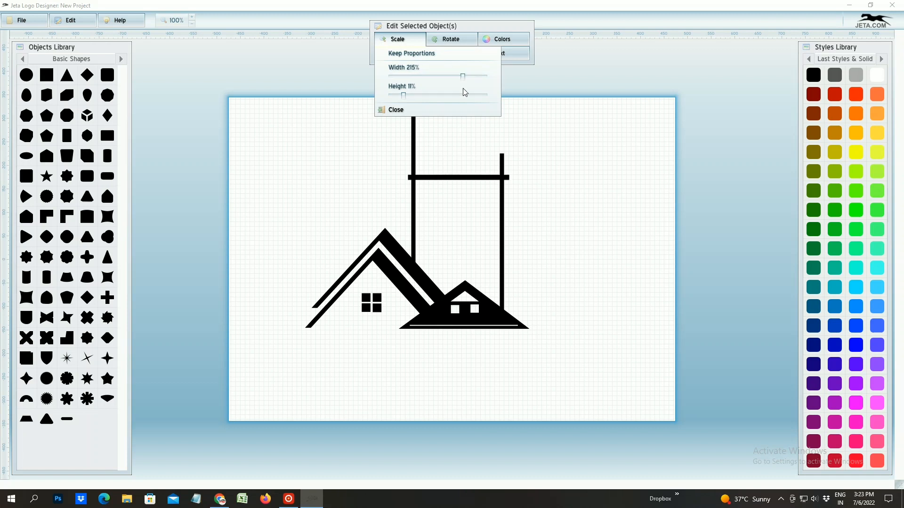
drag(460, 182, 461, 141)
Rotate the horizontal bar to slope down to the right, enlarge it proportionally to 117%, and set it across the vertical bars' tops.
click(463, 42)
drag(489, 61, 448, 77)
click(412, 43)
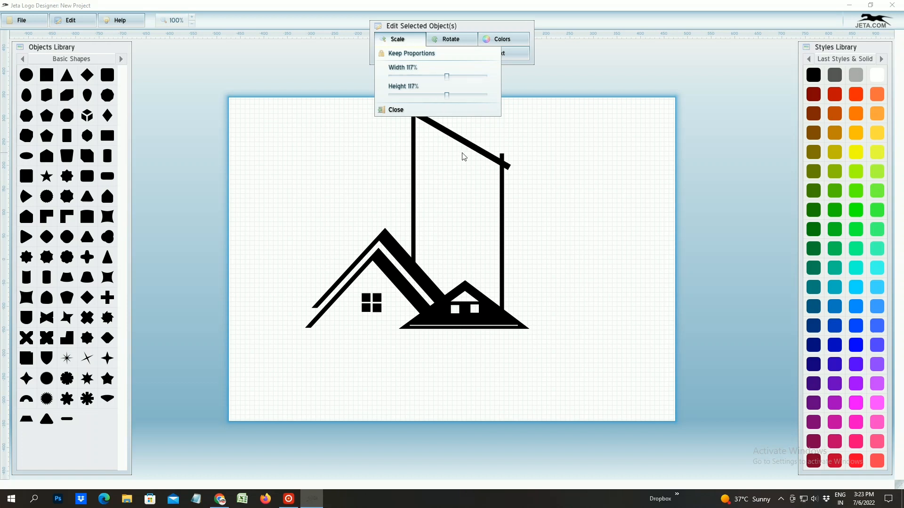
drag(464, 144, 464, 143)
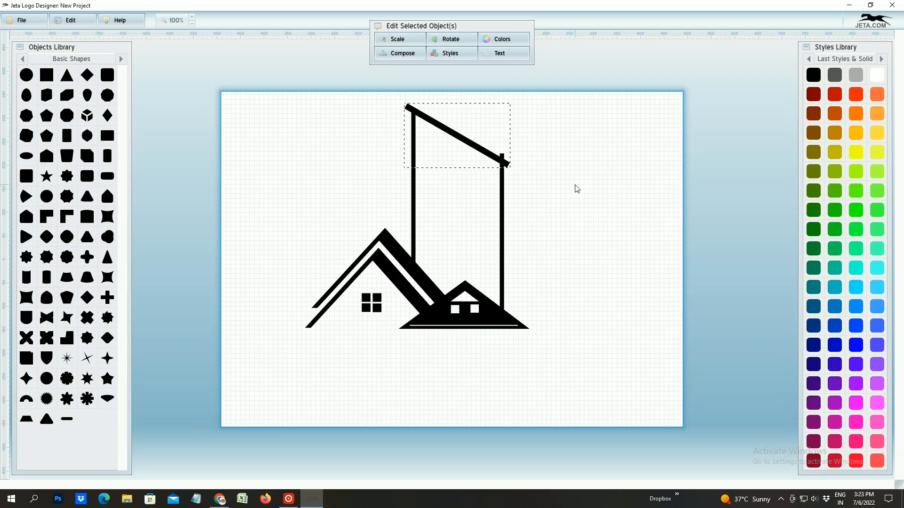
Duplicate the right vertical bar and place the copy a short distance to its left, beneath the sloped bar.
click(560, 188)
click(503, 234)
drag(504, 246, 485, 240)
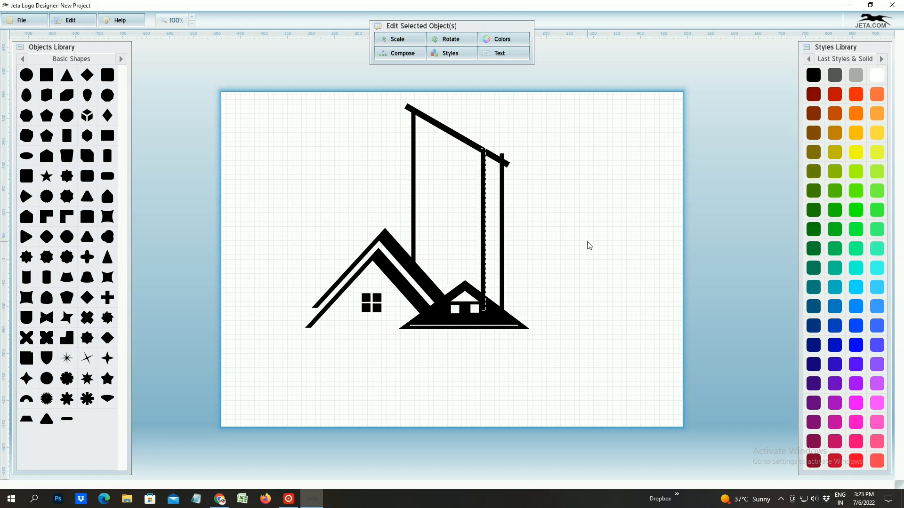
click(593, 245)
Add a black square, scale it to 28% proportionally, and move it between the vertical bars beneath the sloped roof bar.
click(46, 76)
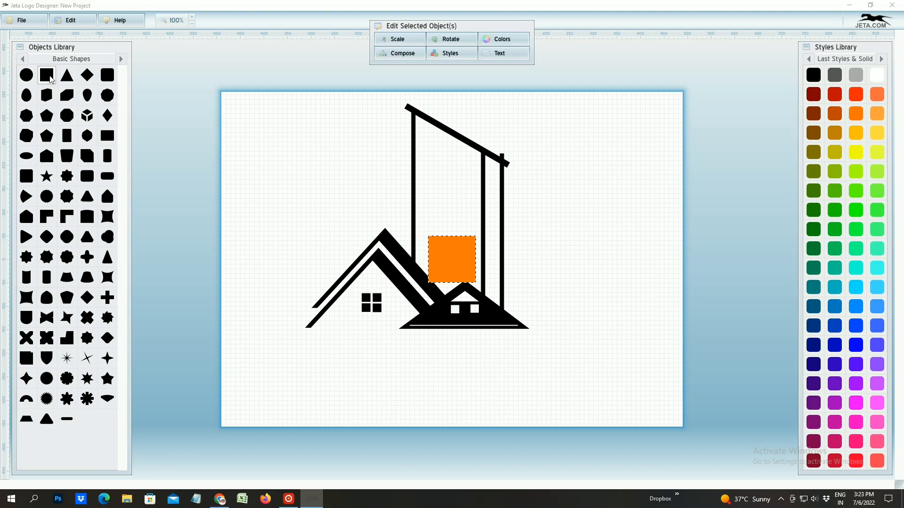
drag(451, 261, 457, 241)
click(814, 74)
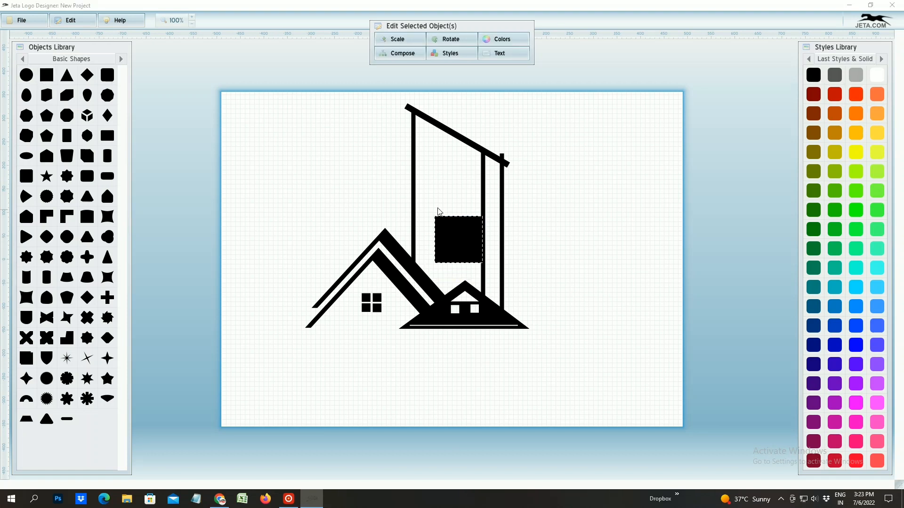
click(398, 39)
drag(438, 76, 413, 77)
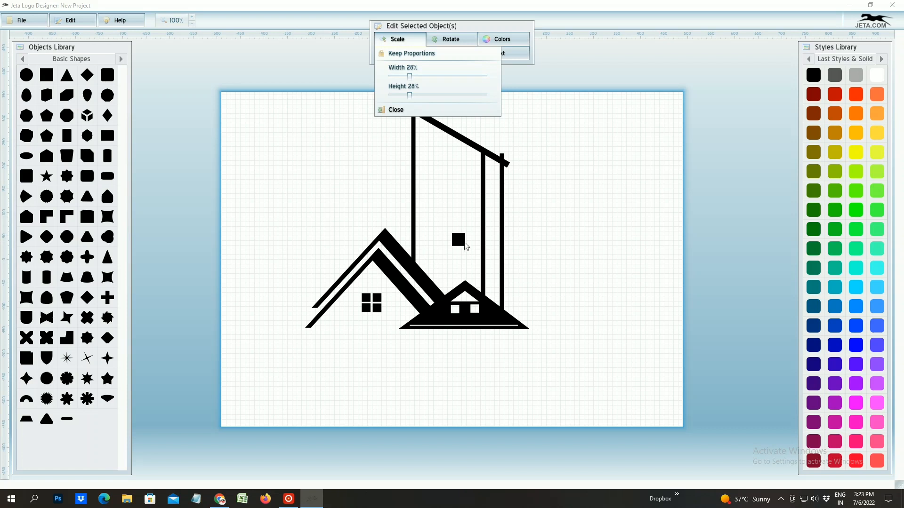
drag(465, 246, 456, 183)
Stretch the small square into a tall, wider tower block and move it down to reach the small house's roof.
click(398, 39)
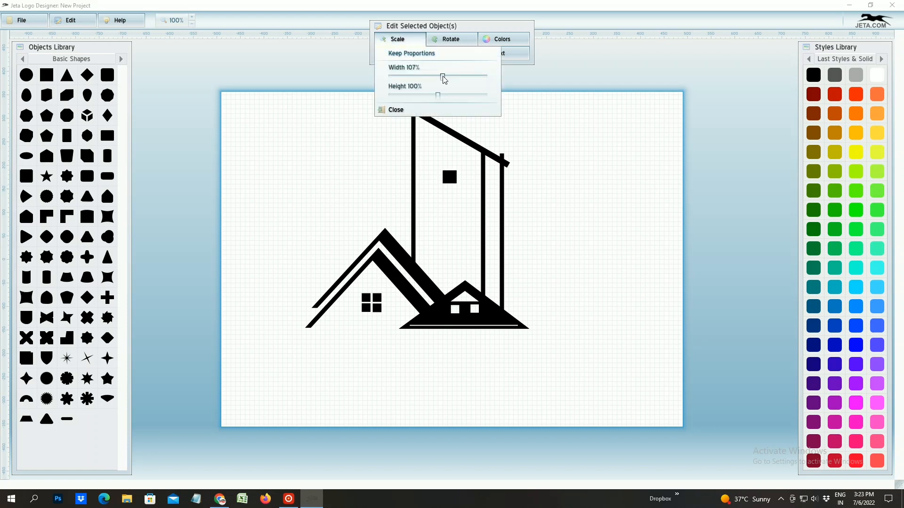
drag(438, 96, 485, 96)
drag(444, 173, 443, 232)
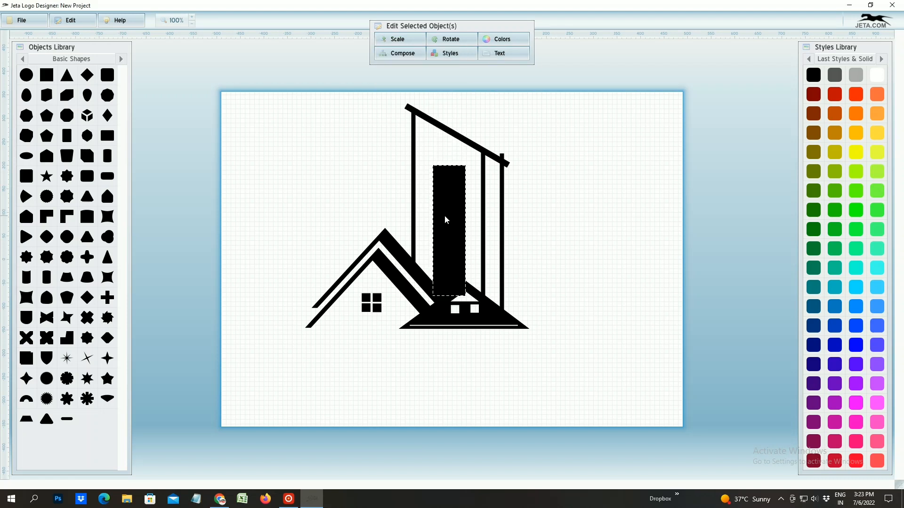
Restack the tower block and the small house shapes so the roof's triangular cutout sits in front of the block.
right_click(475, 274)
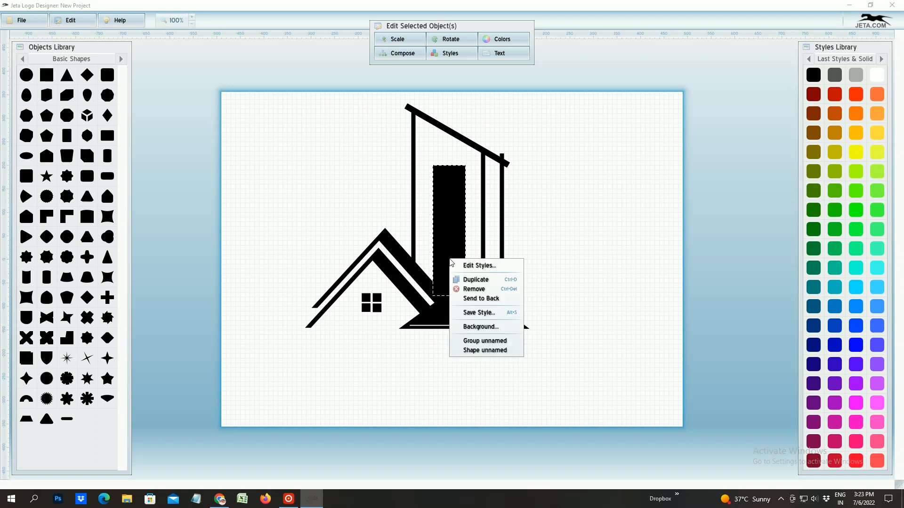
click(473, 298)
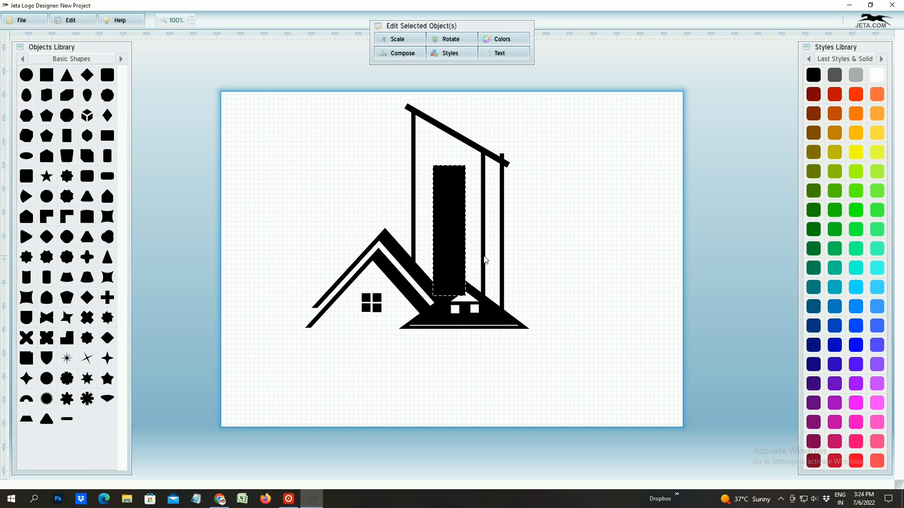
right_click(499, 308)
click(545, 353)
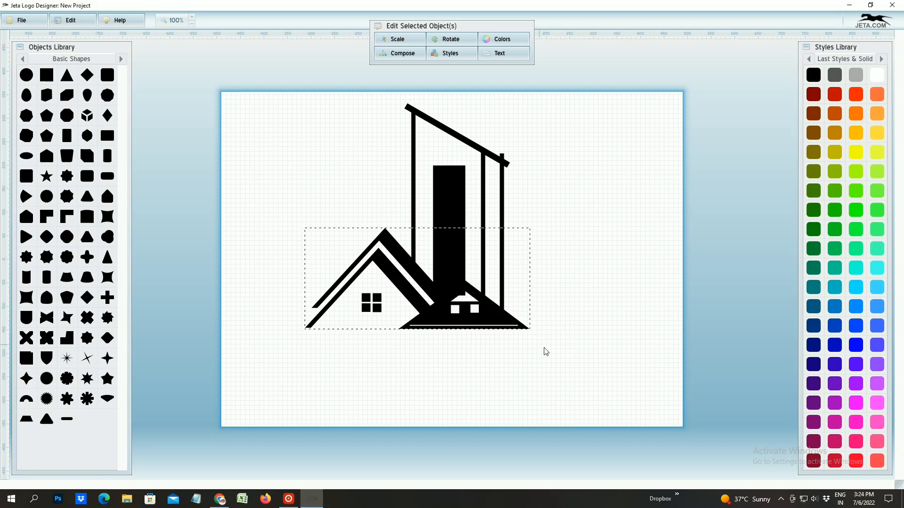
right_click(469, 301)
click(516, 342)
right_click(468, 298)
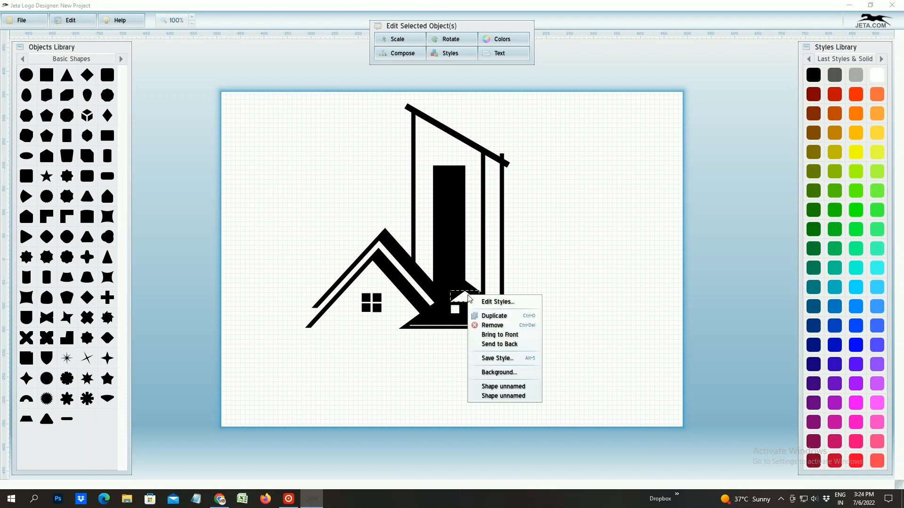
click(445, 369)
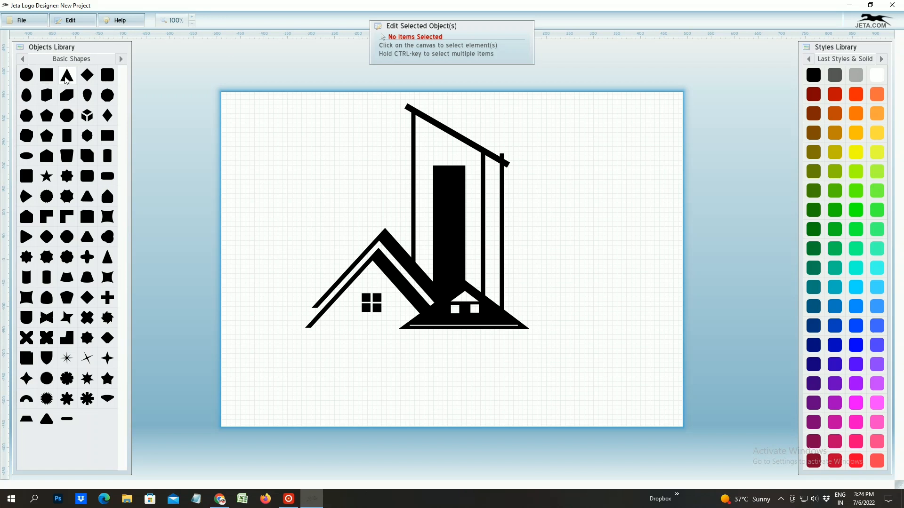
click(67, 77)
drag(453, 274, 465, 197)
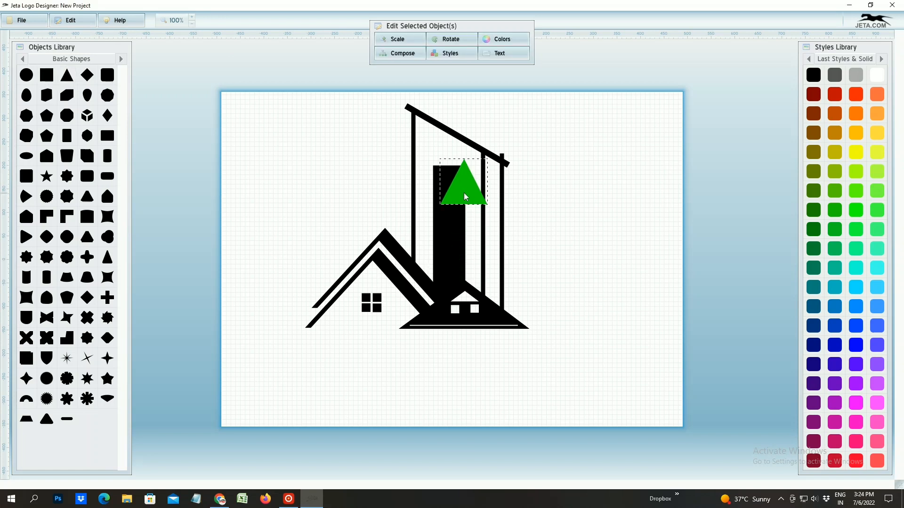
right_click(468, 178)
click(481, 208)
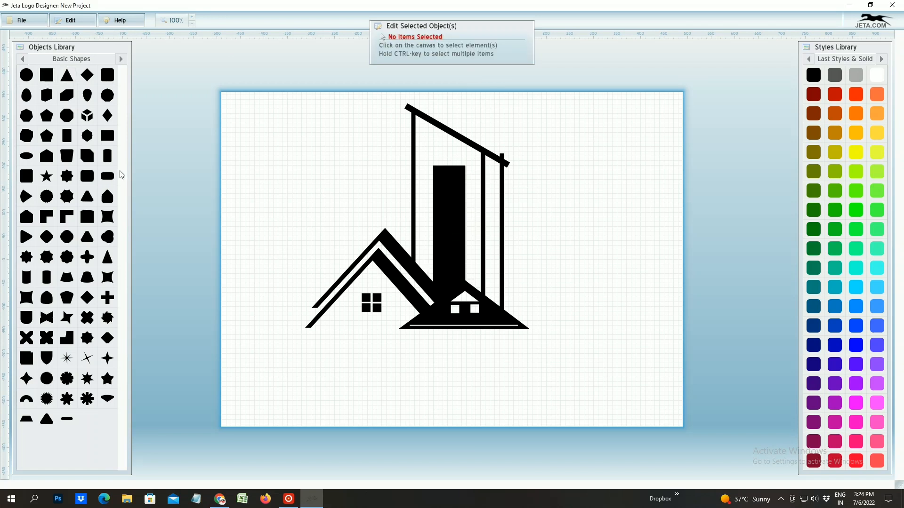
Add a black square, scale it to 79% proportionally, and move it to the empty area right of the tower.
click(66, 78)
drag(456, 267, 454, 174)
click(813, 74)
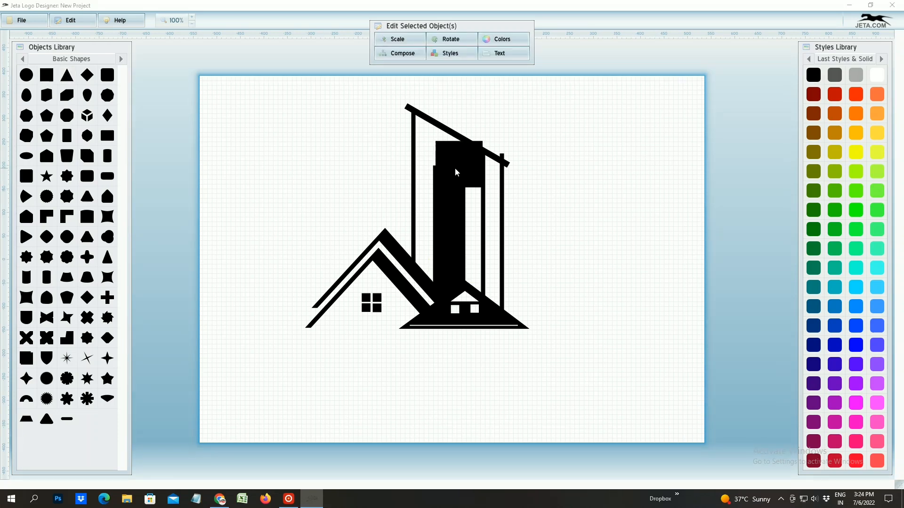
click(398, 39)
drag(425, 77, 420, 77)
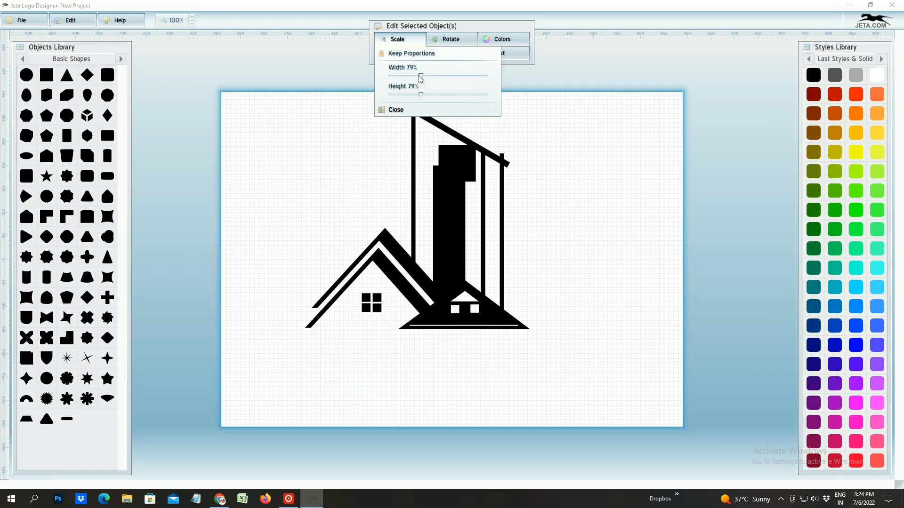
click(396, 110)
drag(469, 165, 615, 184)
Duplicate the sloped roof bar, move the copy over the separate black square, and enlarge it proportionally to 182%.
right_click(496, 160)
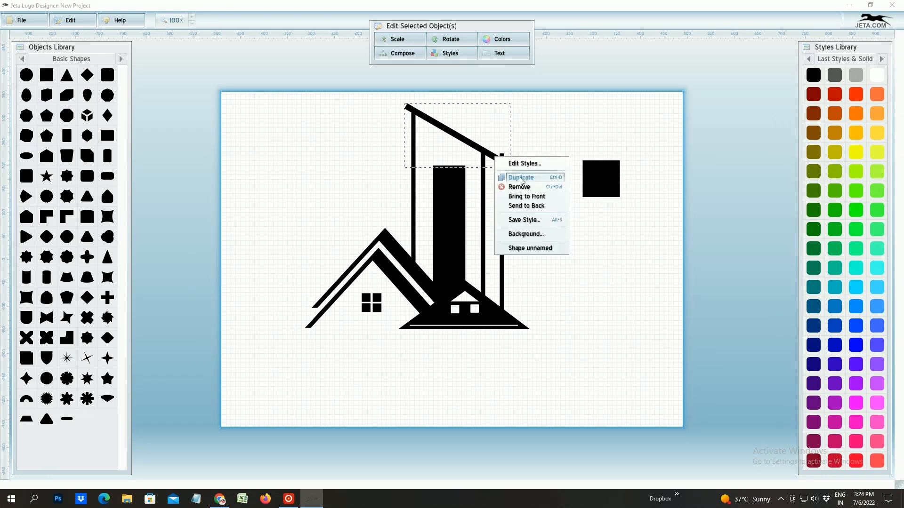
click(518, 177)
drag(471, 141, 622, 147)
click(397, 39)
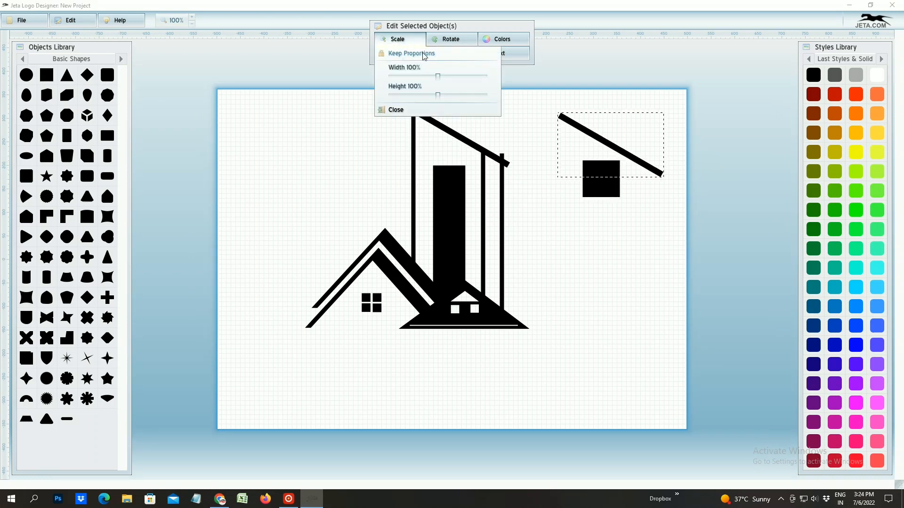
click(425, 58)
drag(438, 76, 457, 77)
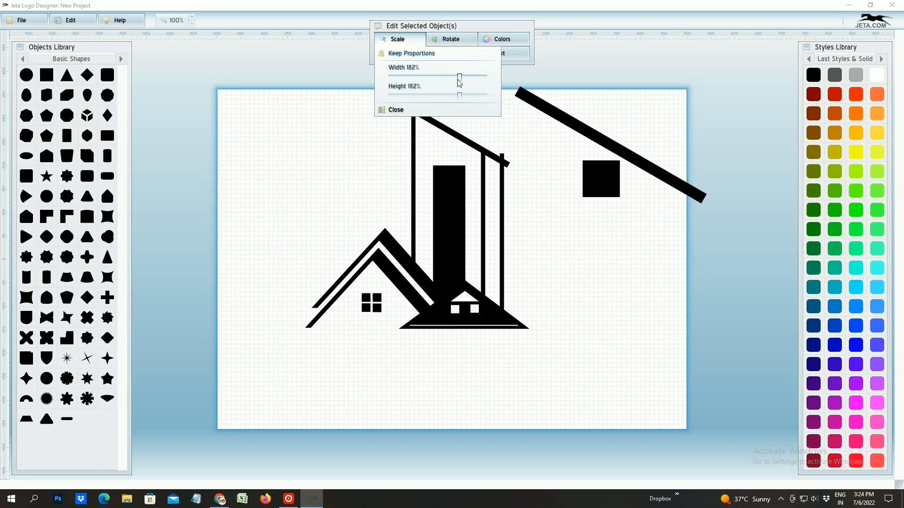
drag(627, 150, 650, 166)
Change the enlarged sloped bar's composition style from overlay to knockout.
right_click(650, 166)
click(678, 172)
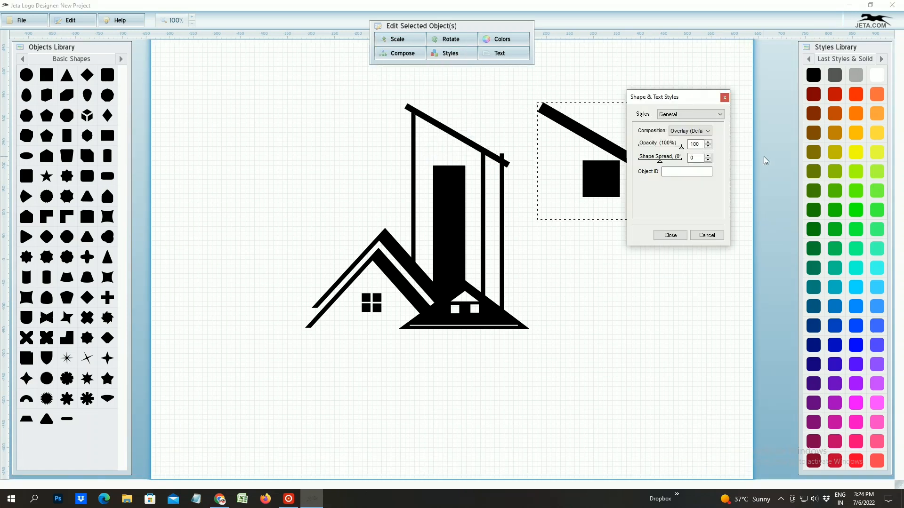
click(690, 131)
click(687, 146)
key(Return)
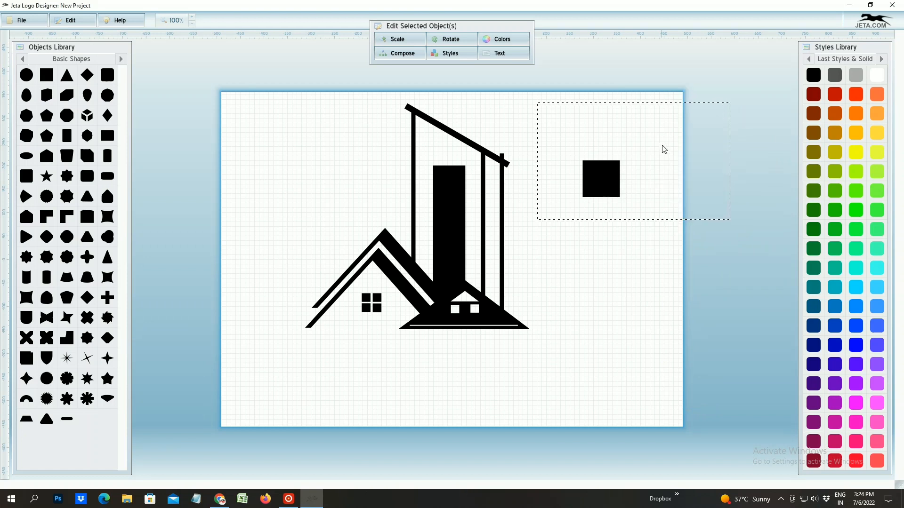
Position the knockout bar diagonally across the black square and duplicate it twice to trim the square into a right triangle.
right_click(653, 169)
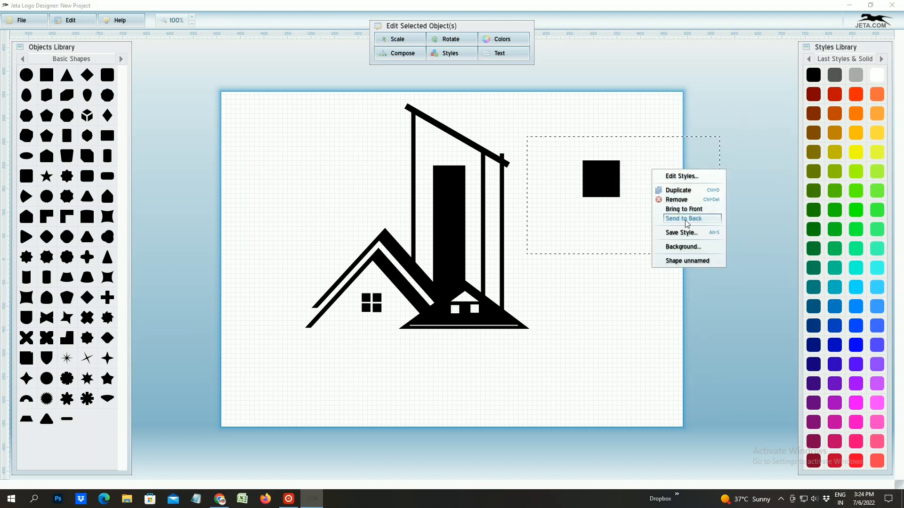
click(685, 219)
mouse_move(613, 190)
mouse_down()
mouse_move(625, 167)
mouse_move(627, 185)
mouse_up()
right_click(623, 176)
click(646, 197)
right_click(626, 181)
click(646, 201)
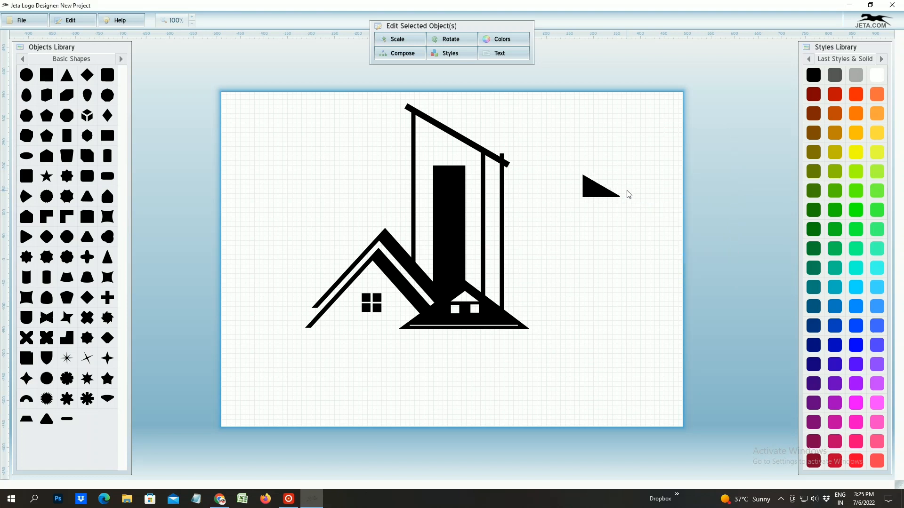
Select the trimmed triangle together with its knockout bars and move them onto the top of the tower block.
drag(602, 266, 678, 141)
right_click(635, 194)
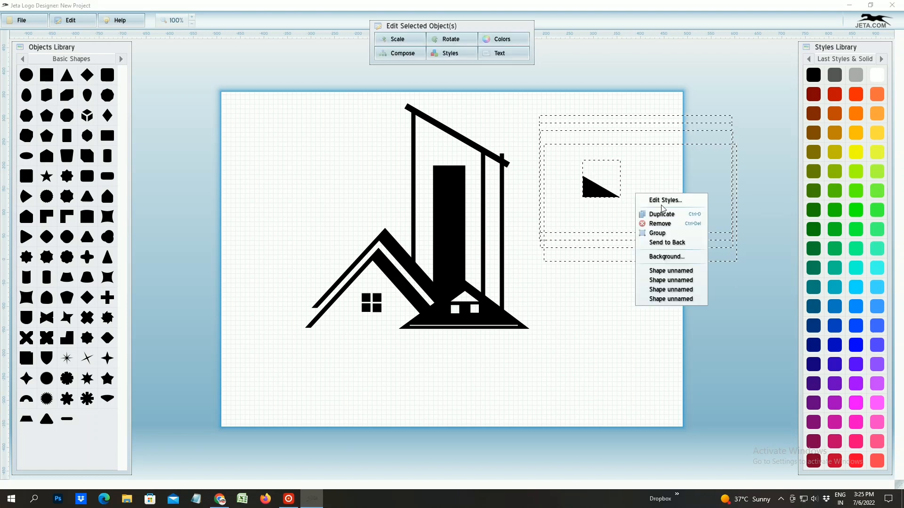
click(662, 242)
drag(598, 193, 452, 166)
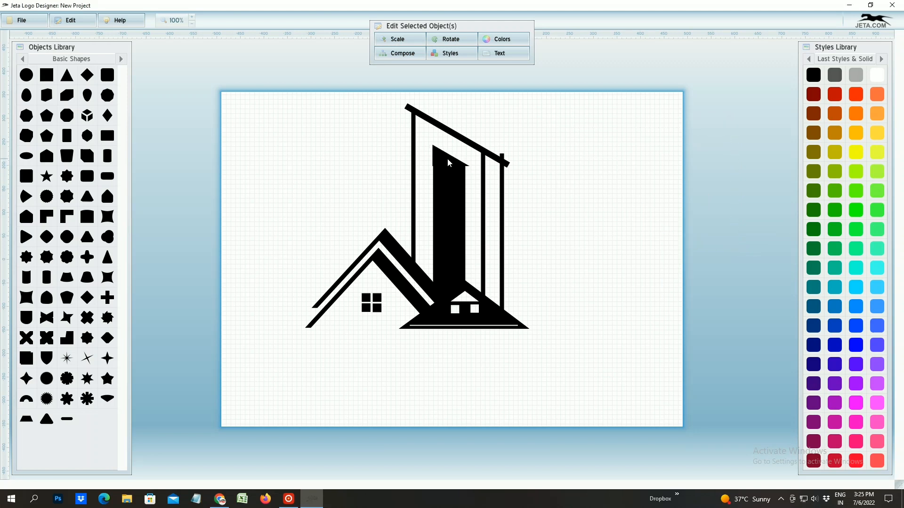
Scale the triangular cap to 95% proportionally and align it flush with the tower block's top edge.
click(423, 34)
drag(438, 75, 428, 76)
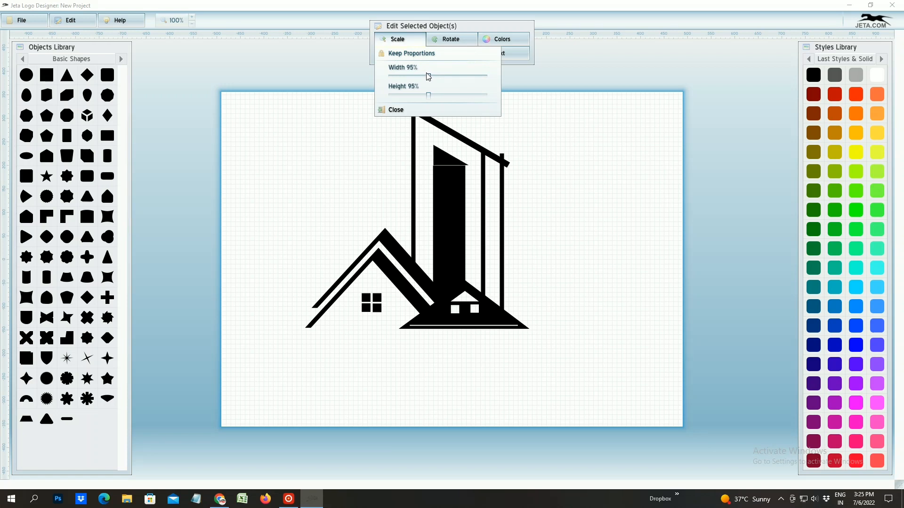
click(444, 160)
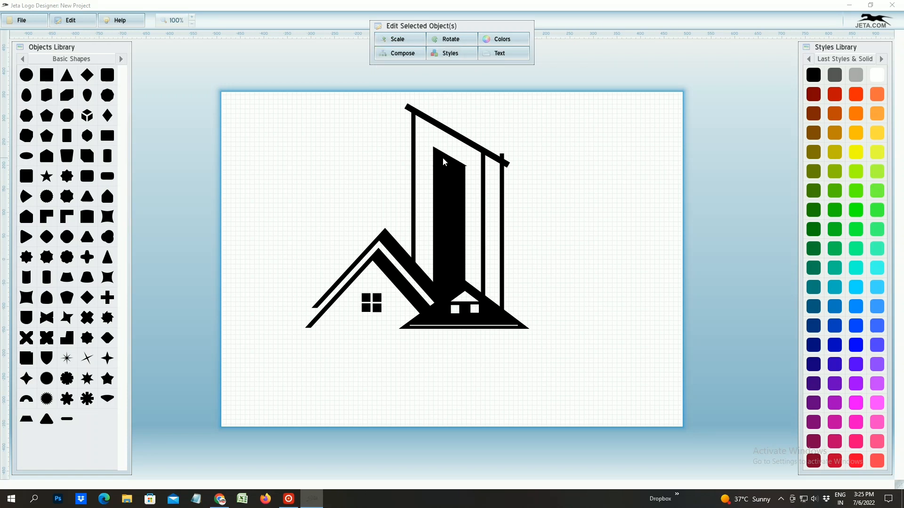
Add a basic square, shrink it to window size, and place it near the top of the tower's central block.
click(648, 201)
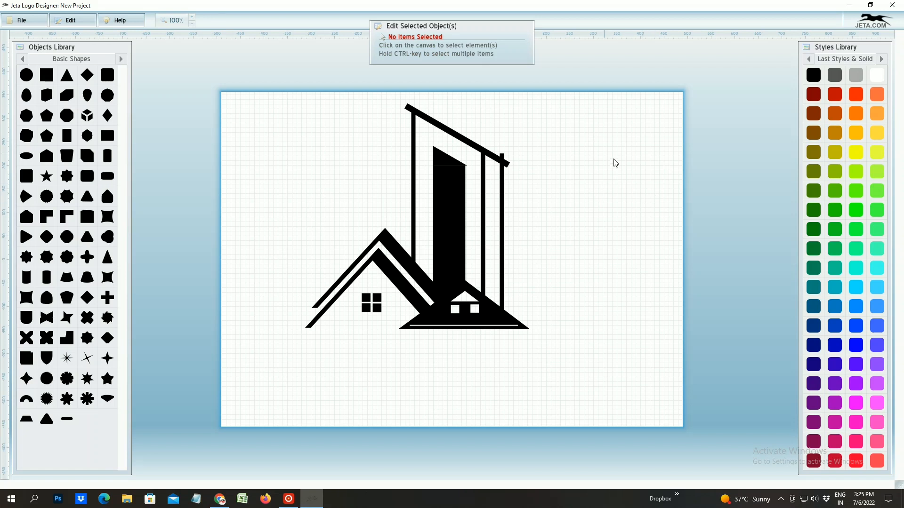
click(47, 75)
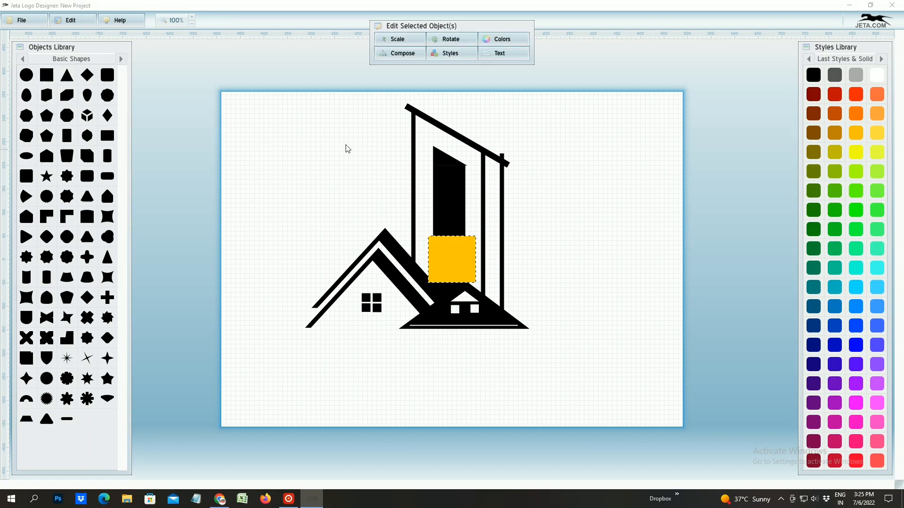
drag(448, 249, 554, 208)
click(397, 39)
drag(437, 78, 410, 77)
click(560, 223)
drag(561, 225, 451, 182)
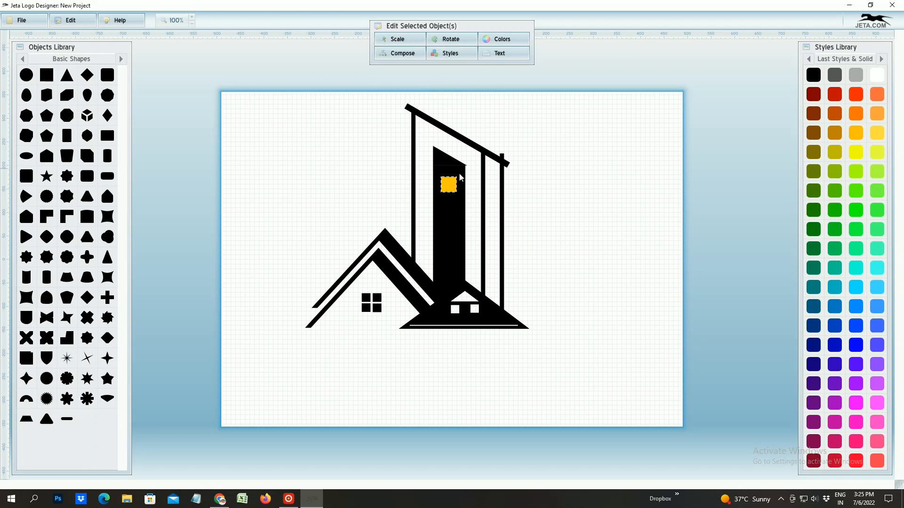
Set the small window square's composition style to Knockout Mask.
click(450, 53)
click(459, 81)
click(686, 134)
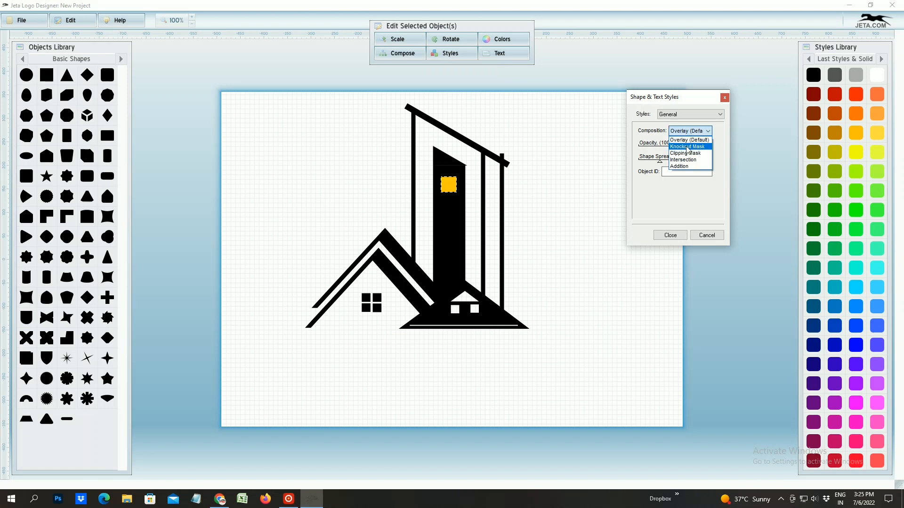
click(685, 146)
click(670, 235)
Duplicate the window cutout three times and space the copies evenly down the tower's central block.
right_click(447, 183)
click(466, 202)
drag(454, 192, 448, 211)
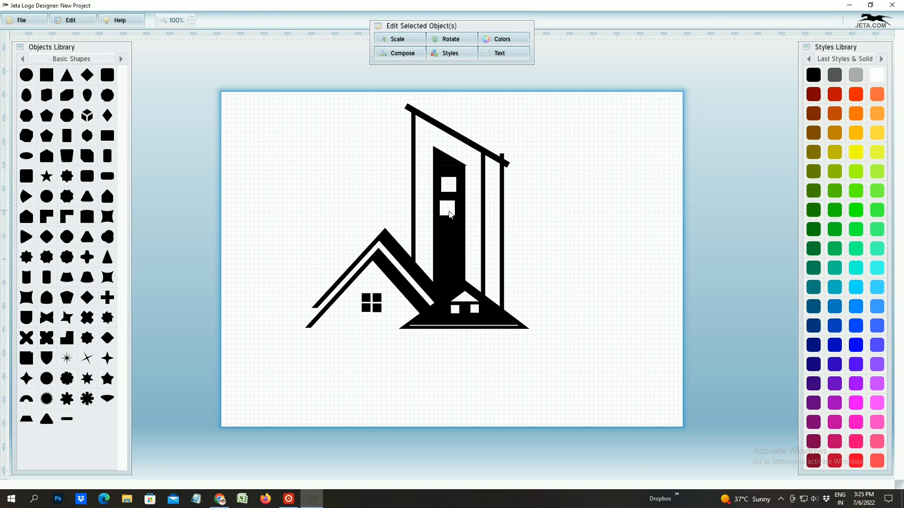
right_click(451, 215)
click(470, 231)
drag(456, 223, 449, 242)
right_click(450, 240)
click(467, 258)
drag(455, 249, 449, 266)
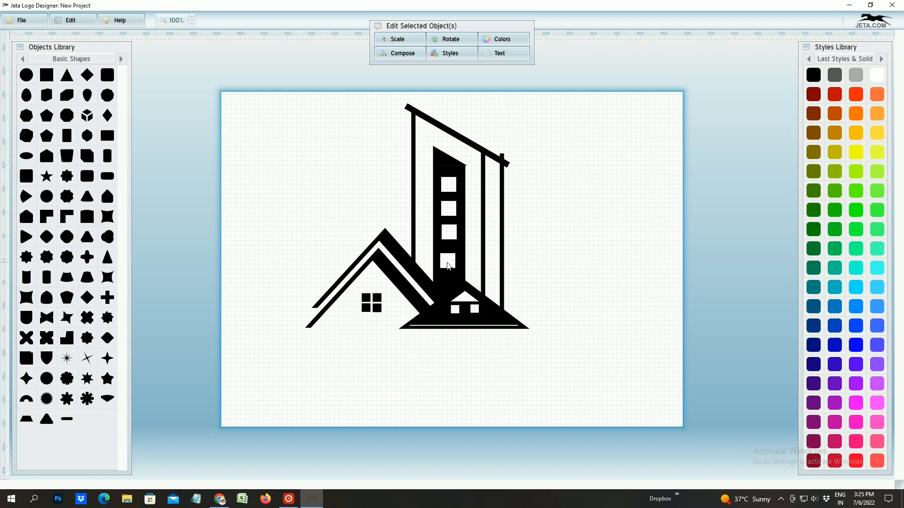
click(551, 205)
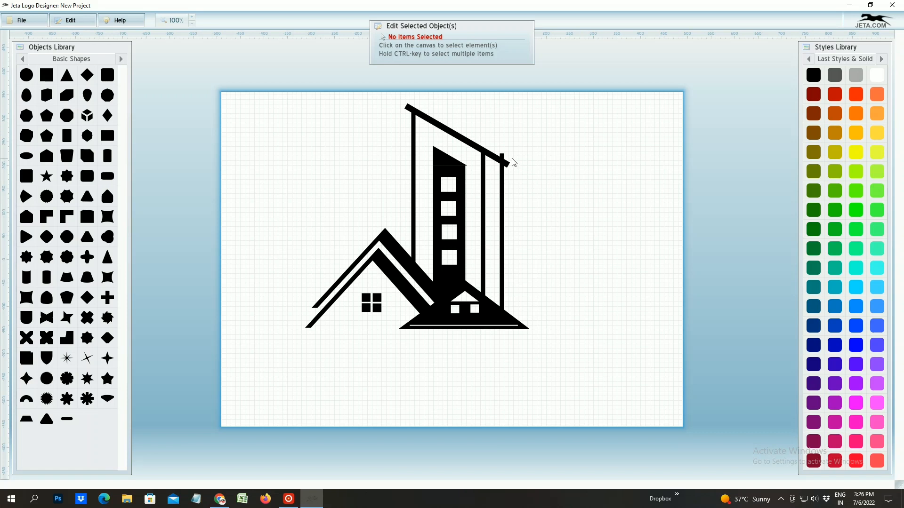
Add a square, scale it into a tall narrow column over the tower's two right-hand lines, and colour it black.
click(47, 75)
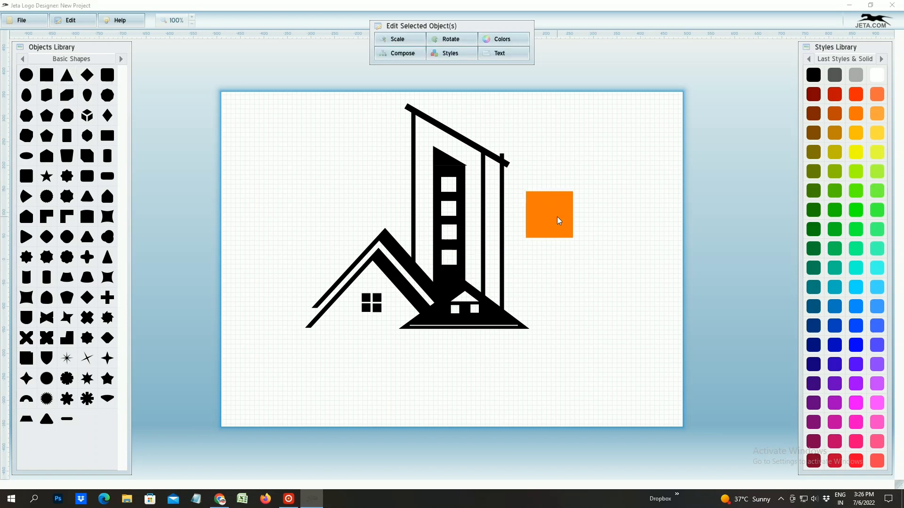
click(397, 38)
drag(438, 76, 473, 94)
drag(553, 221, 499, 230)
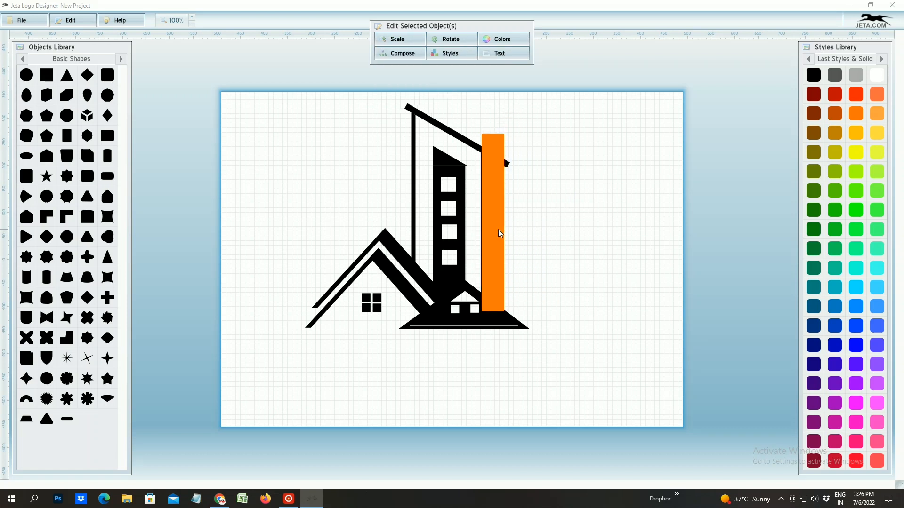
click(813, 75)
click(556, 204)
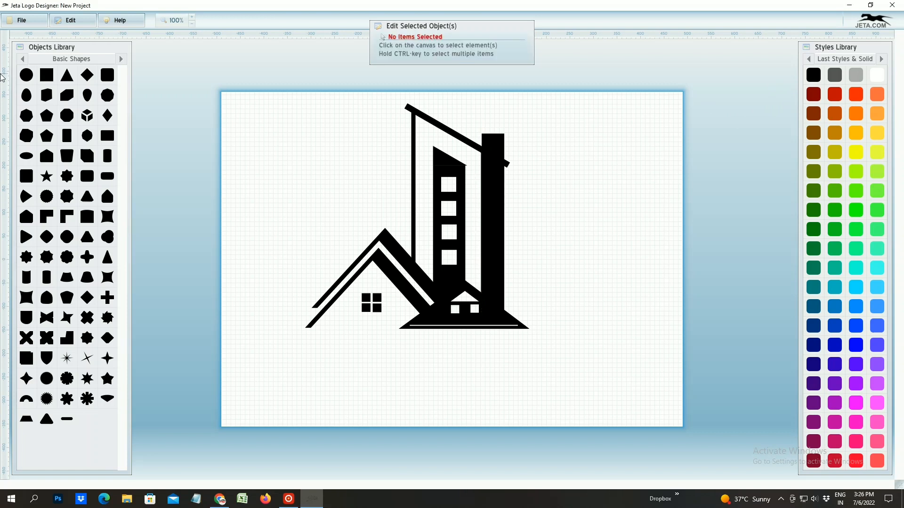
Duplicate the tower's slanted roof bar, move the copy to the right beyond the tower, and bring it to front.
click(465, 142)
right_click(465, 142)
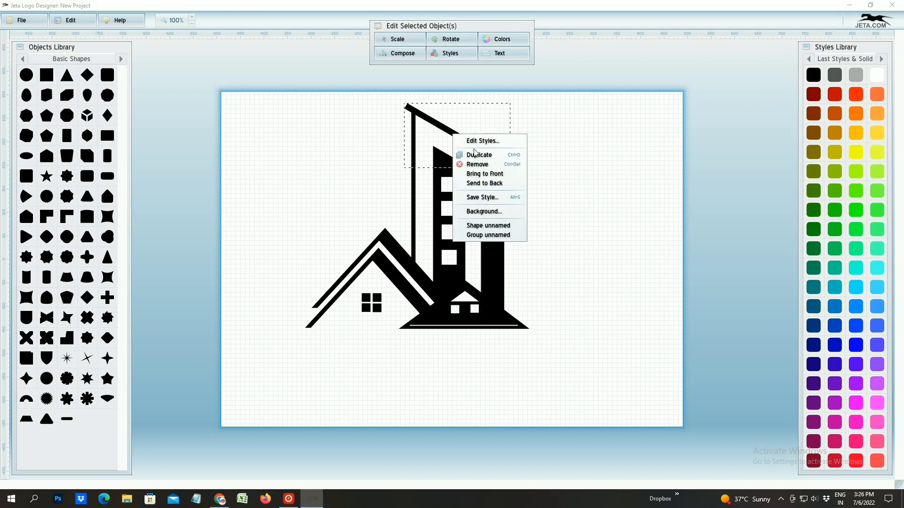
click(475, 151)
drag(474, 151, 560, 146)
right_click(577, 126)
click(611, 165)
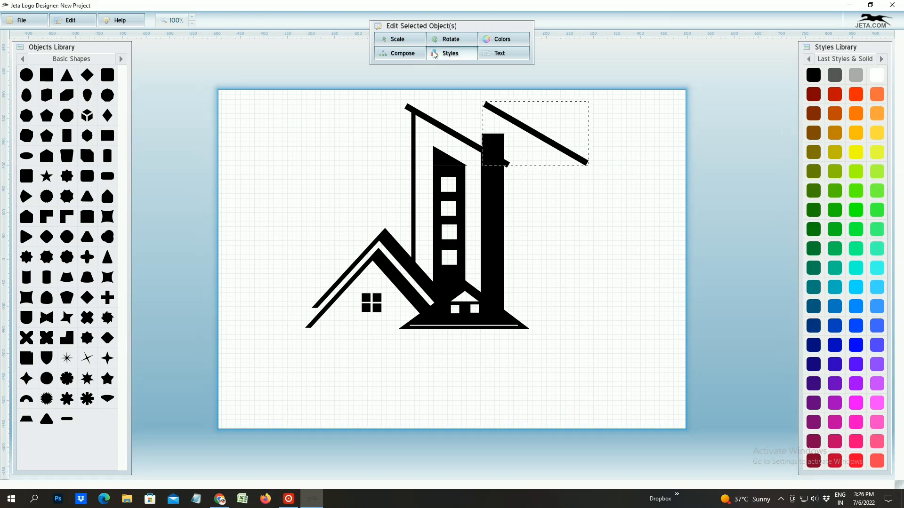
Set the copied slanted bar's composition style to Knockout Mask.
click(447, 54)
click(447, 66)
click(680, 134)
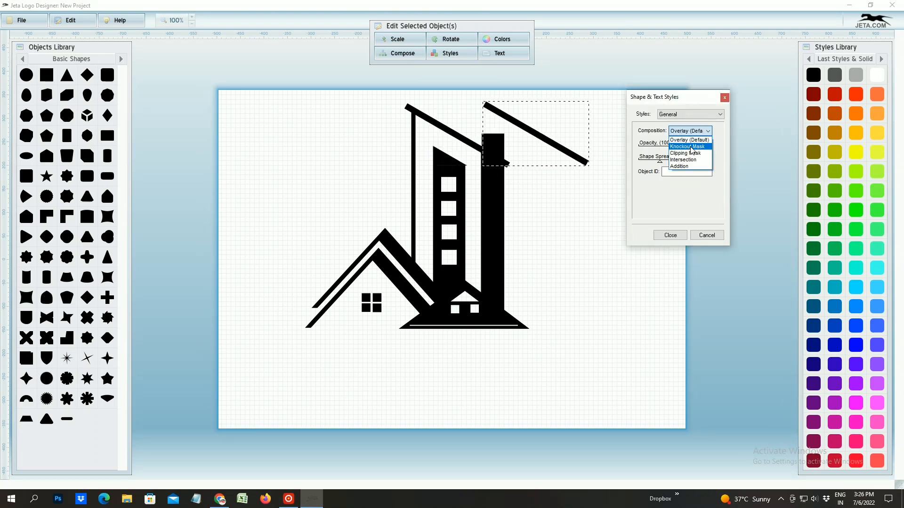
click(690, 145)
click(724, 98)
Position the knockout bar above the roof line and duplicate it to trim the column's top along the roof slope.
mouse_move(524, 143)
mouse_down()
mouse_move(519, 163)
mouse_move(520, 151)
mouse_up()
right_click(512, 155)
click(530, 175)
right_click(516, 155)
click(531, 175)
right_click(514, 148)
click(531, 168)
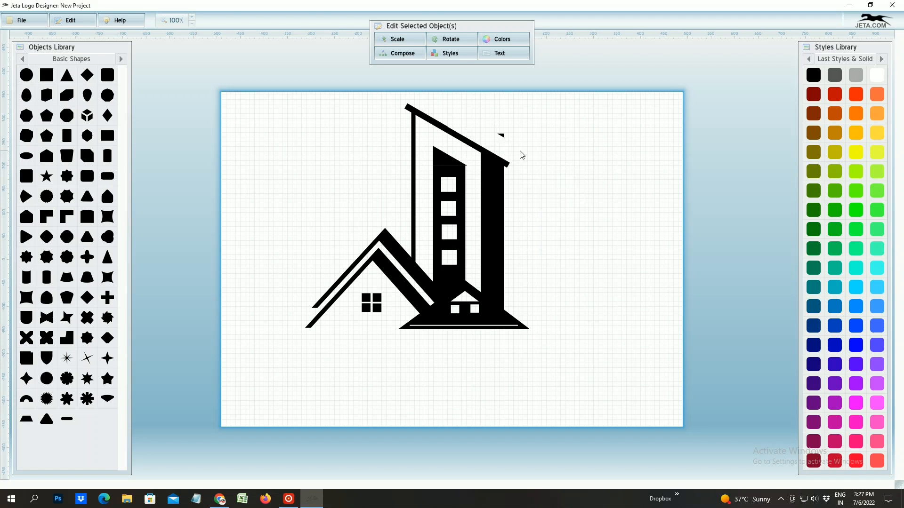
click(670, 215)
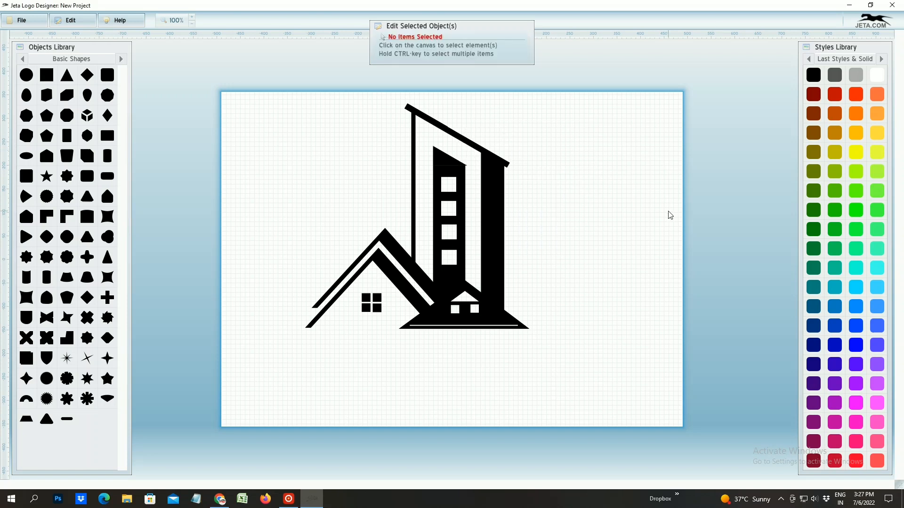
Add a square with Knockout Mask composition and position it to cut off the roof bar's lower right overhang.
click(49, 97)
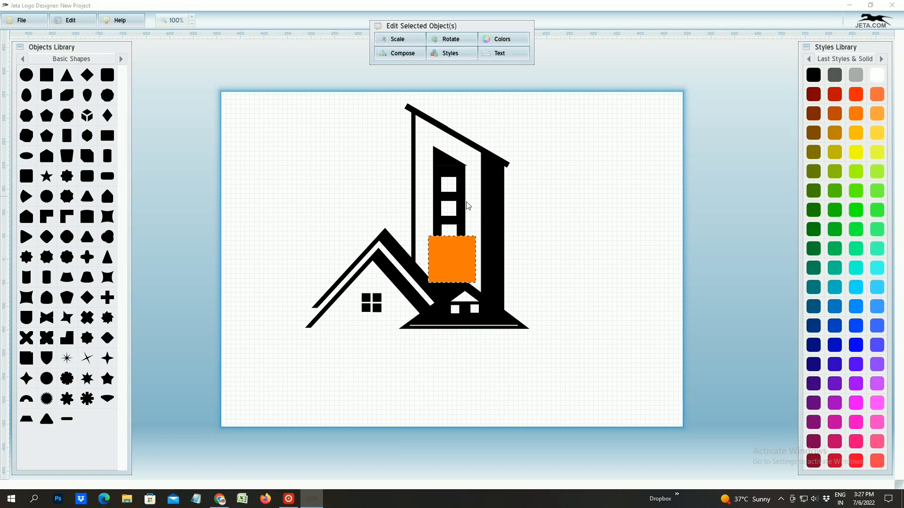
click(458, 55)
drag(554, 212, 526, 186)
click(467, 69)
click(694, 131)
click(691, 150)
click(725, 98)
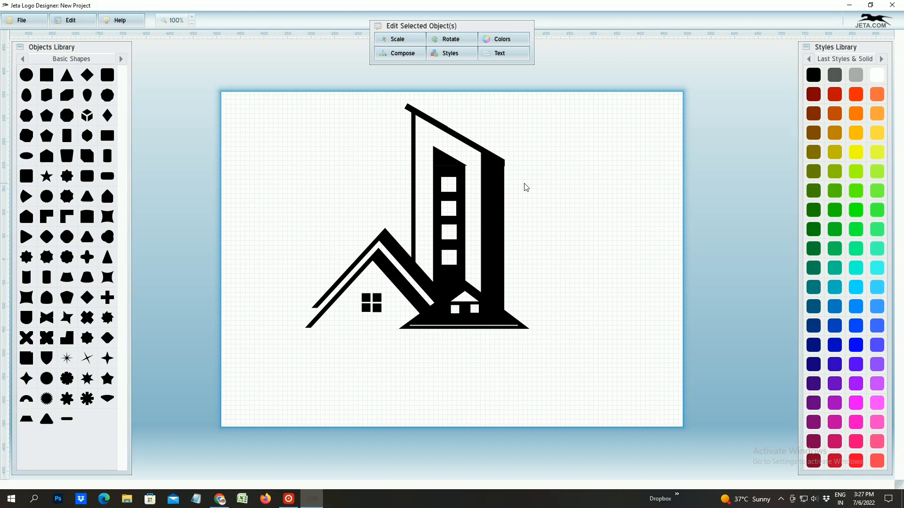
click(635, 272)
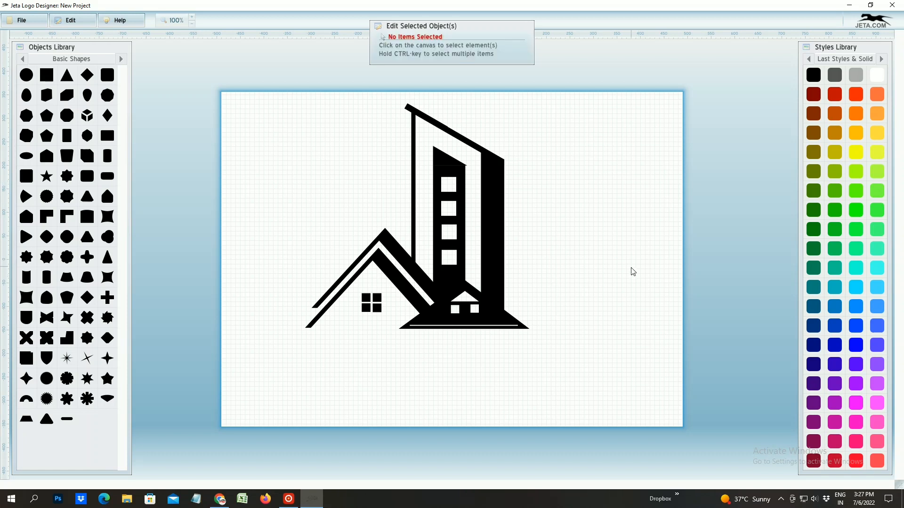
Duplicate the knockout square and move the copy to trim the roof bar's overhang at its upper left end.
click(521, 166)
right_click(520, 166)
click(555, 188)
drag(522, 174, 382, 119)
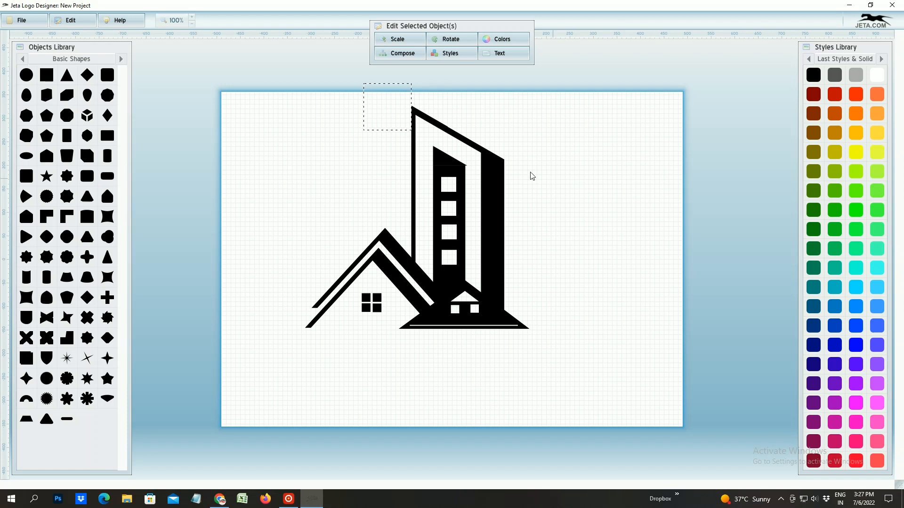
click(625, 216)
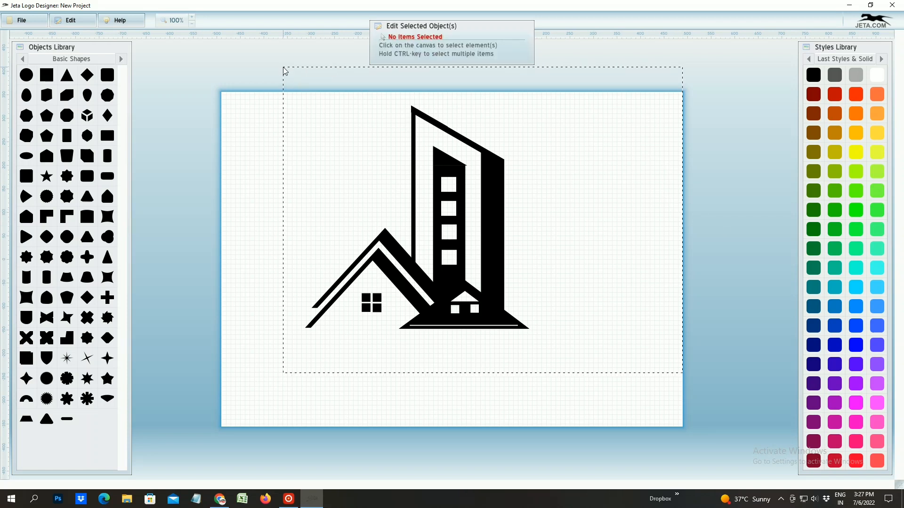
Select all the house and tower shapes, group them, and reposition the group on the canvas.
drag(283, 67, 282, 67)
right_click(470, 242)
click(489, 283)
drag(458, 248, 478, 275)
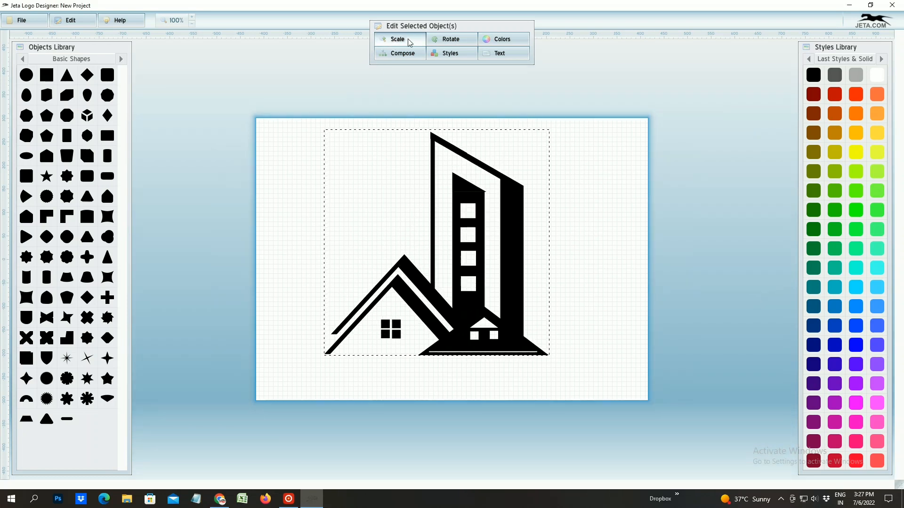
Scale the building group down proportionally and move it to the left side of the canvas.
click(409, 40)
drag(432, 75, 418, 78)
drag(471, 245, 468, 264)
click(547, 239)
click(558, 246)
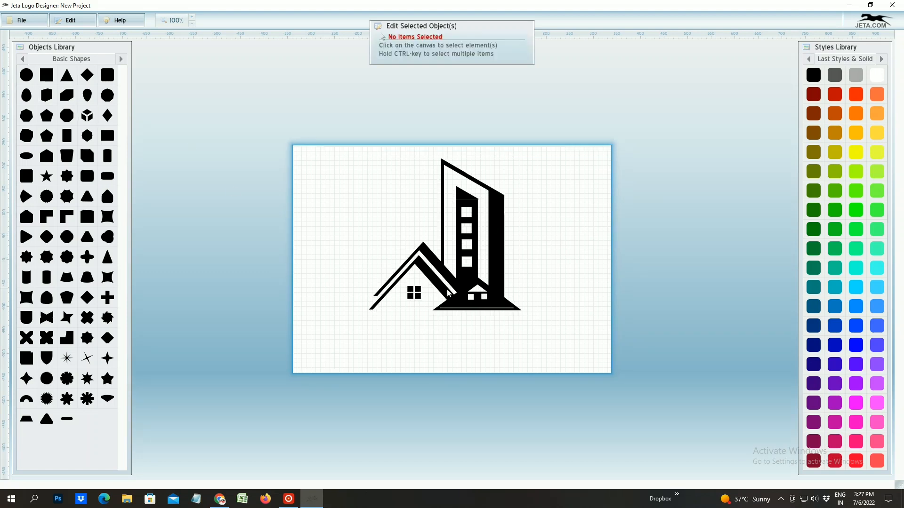
drag(447, 293, 336, 274)
click(525, 252)
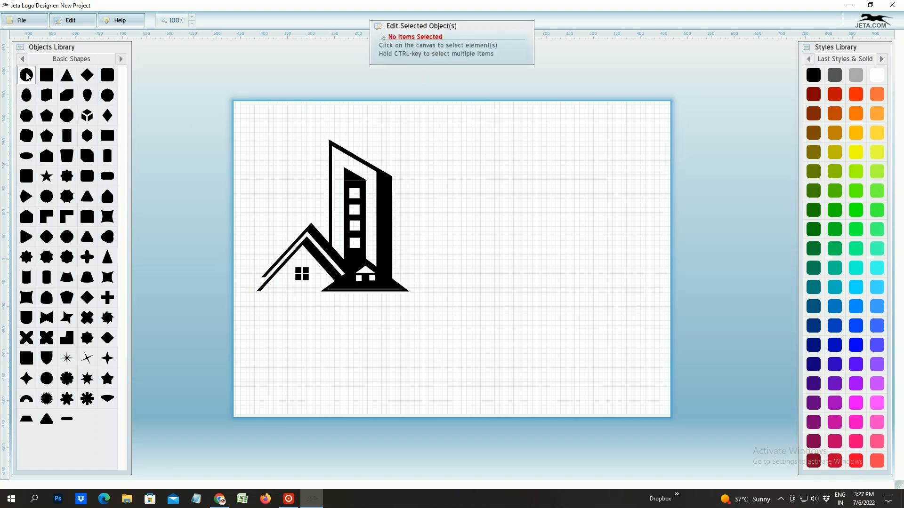
Add a black circle to the right of the buildings and stretch it into a larger, wide ellipse.
click(27, 75)
drag(450, 254, 539, 224)
click(813, 75)
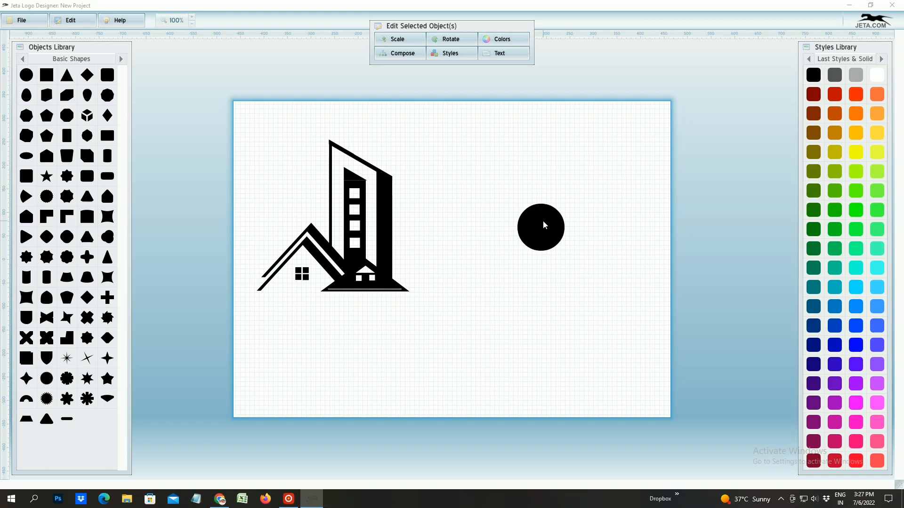
click(397, 40)
drag(438, 76, 459, 95)
click(556, 222)
Duplicate the black ellipse and set the copy's composition style to Knockout Mask.
right_click(564, 220)
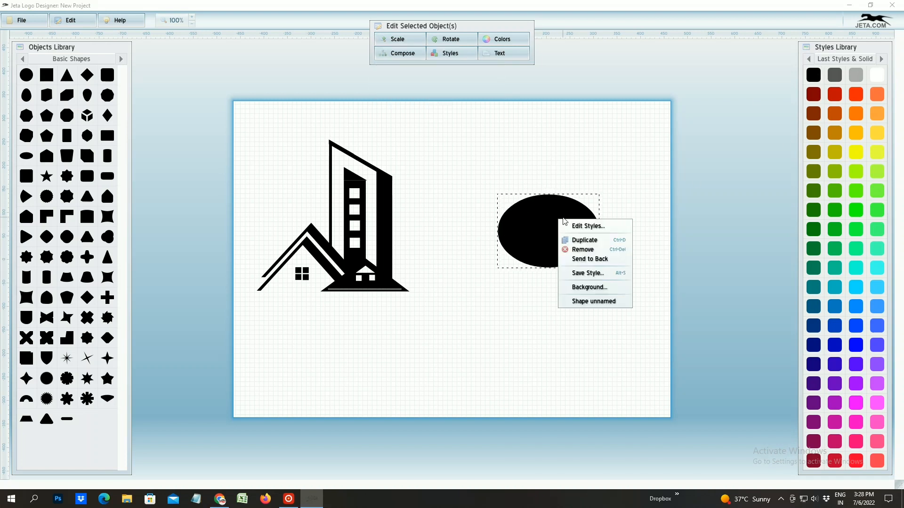
click(582, 241)
click(449, 54)
click(447, 67)
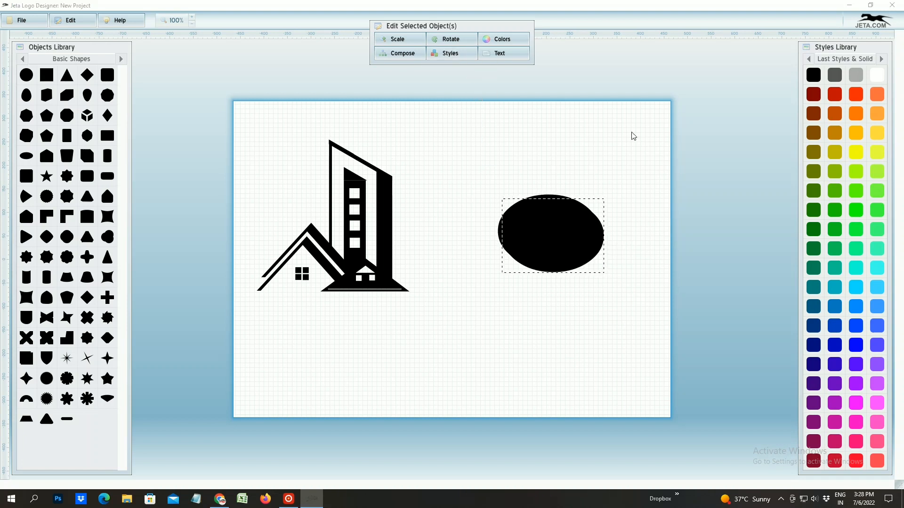
click(689, 133)
click(680, 148)
click(726, 97)
Offset the knockout ellipse and position resized duplicates of it to carve the black ellipse into a curved swoosh.
drag(562, 232, 591, 237)
right_click(534, 218)
click(551, 237)
click(408, 41)
drag(438, 77, 415, 77)
drag(571, 220, 578, 215)
click(400, 40)
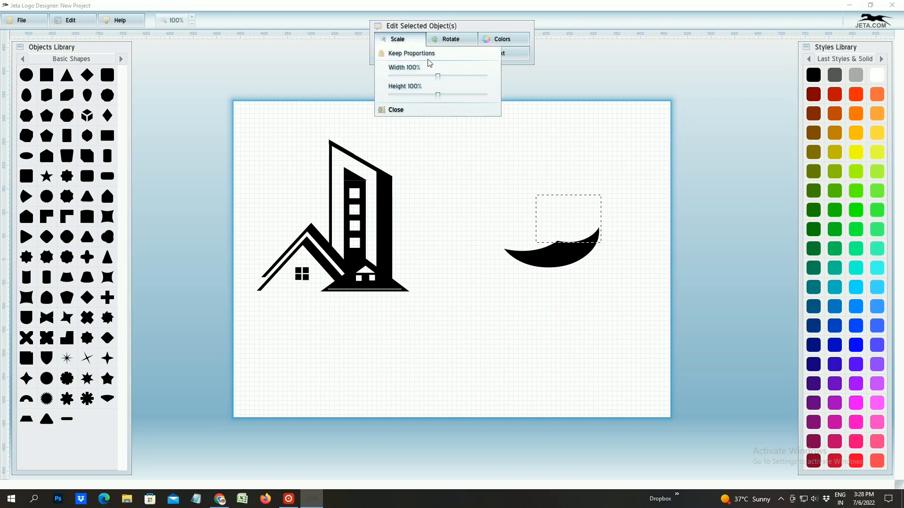
drag(438, 77, 448, 77)
mouse_move(581, 226)
mouse_down()
mouse_move(573, 240)
mouse_move(583, 246)
mouse_move(582, 215)
mouse_up()
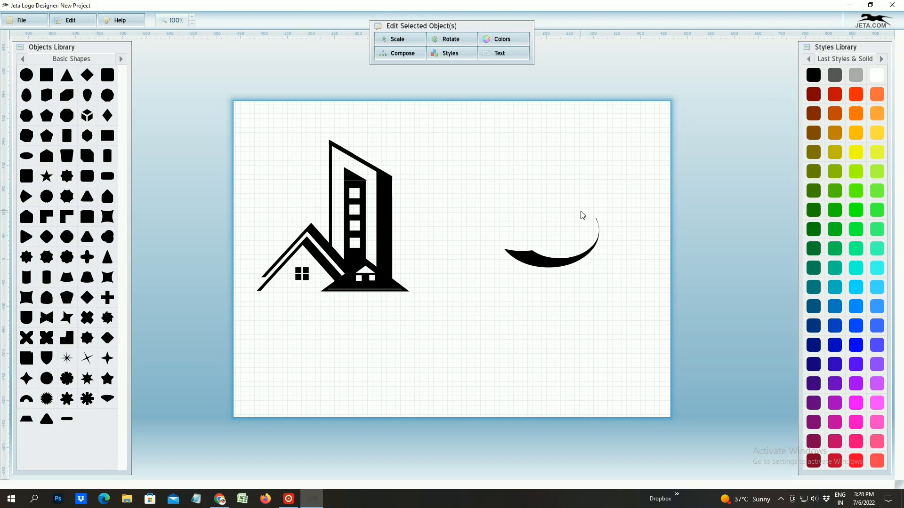
Group the swoosh with its knockout ellipses, shift it down, and move the building group above it.
drag(641, 296, 495, 172)
right_click(547, 221)
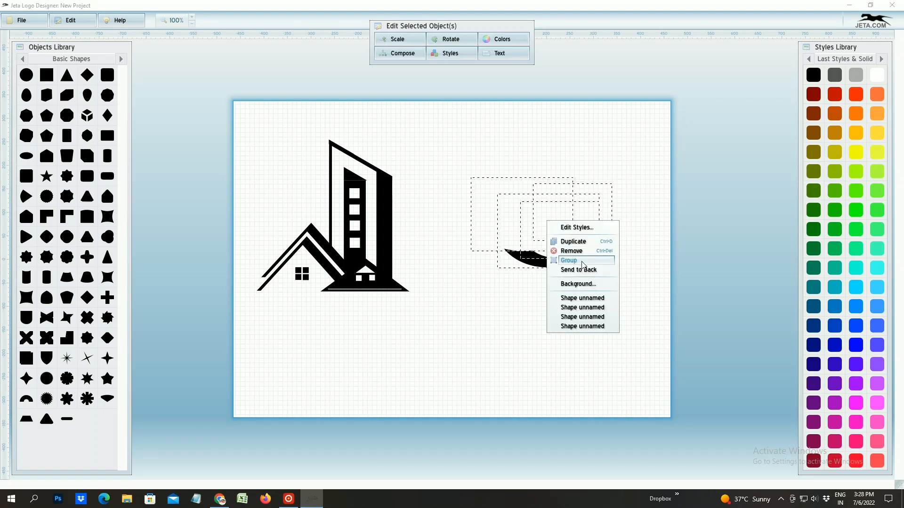
click(579, 259)
drag(555, 247, 514, 286)
drag(373, 196, 495, 165)
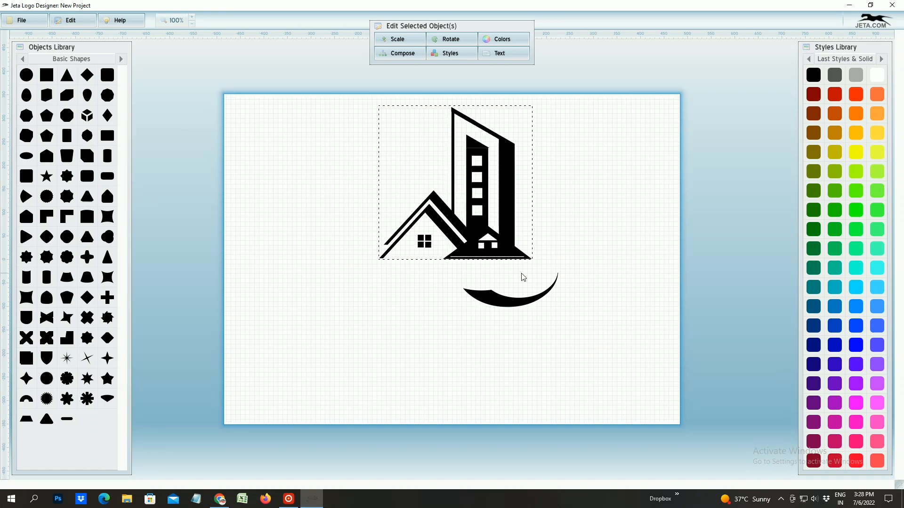
Move the swoosh beneath the house and enlarge it proportionally so it curves under both buildings.
click(509, 294)
drag(510, 302, 426, 274)
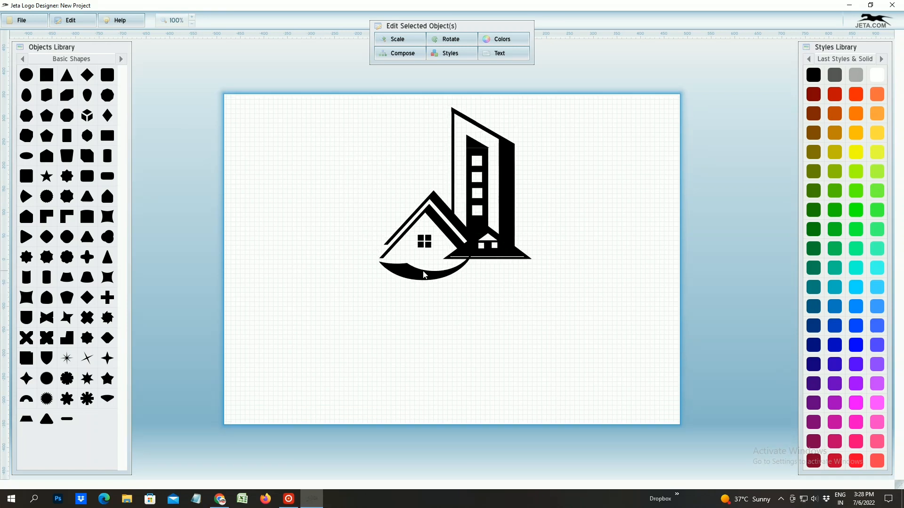
click(398, 39)
drag(435, 76, 459, 77)
drag(404, 299, 444, 278)
click(615, 306)
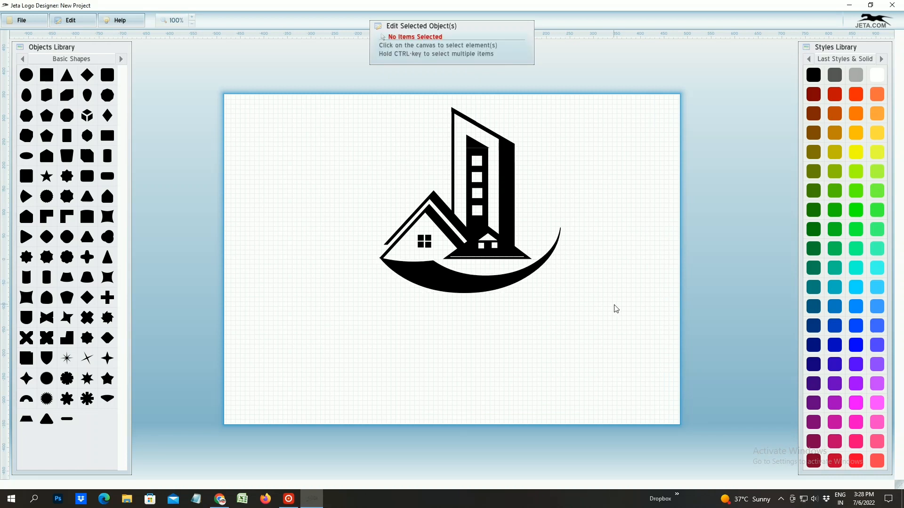
Select the buildings and swoosh together and enlarge the whole logo proportionally.
drag(471, 184, 369, 105)
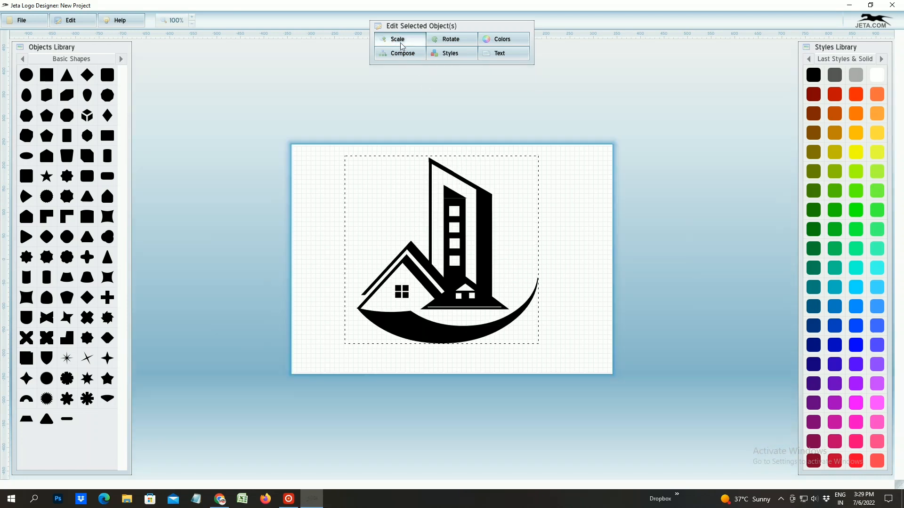
click(397, 39)
drag(438, 77, 452, 80)
click(568, 189)
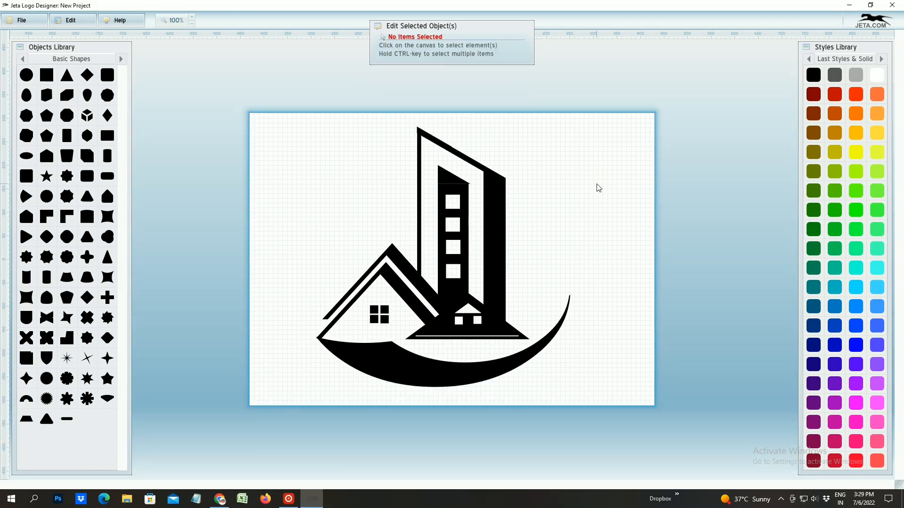
Add a square over the inner tower, fill it dark yellow, and narrow it to match the tower's width.
click(47, 75)
drag(455, 262, 463, 218)
click(814, 74)
click(405, 40)
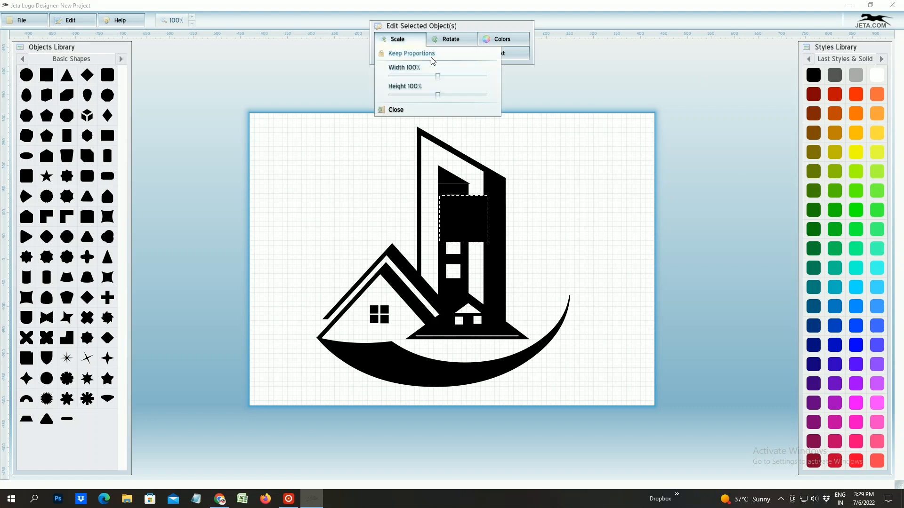
drag(438, 77, 421, 80)
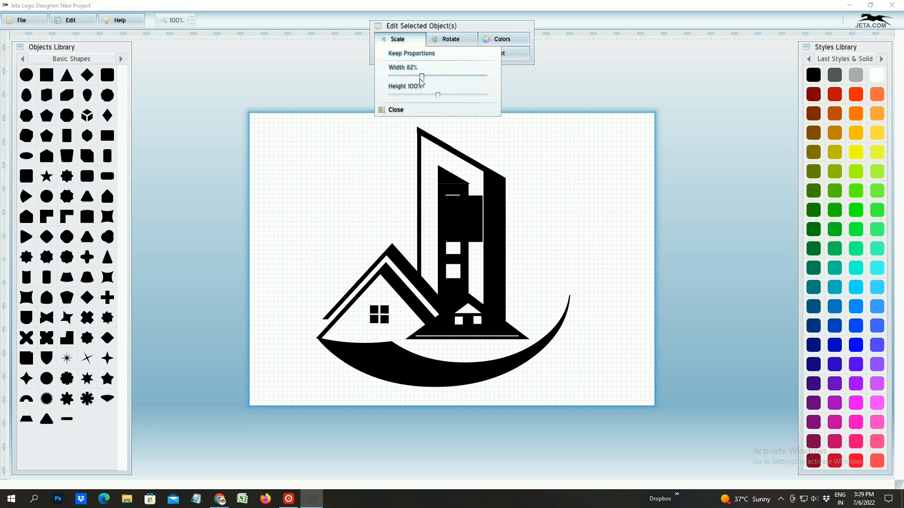
click(835, 153)
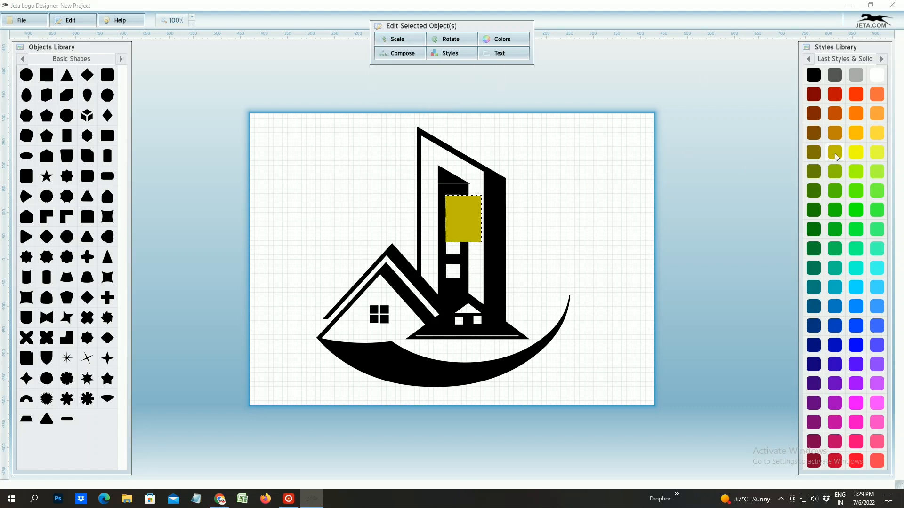
drag(460, 230, 454, 229)
click(400, 40)
drag(433, 76, 424, 78)
click(463, 222)
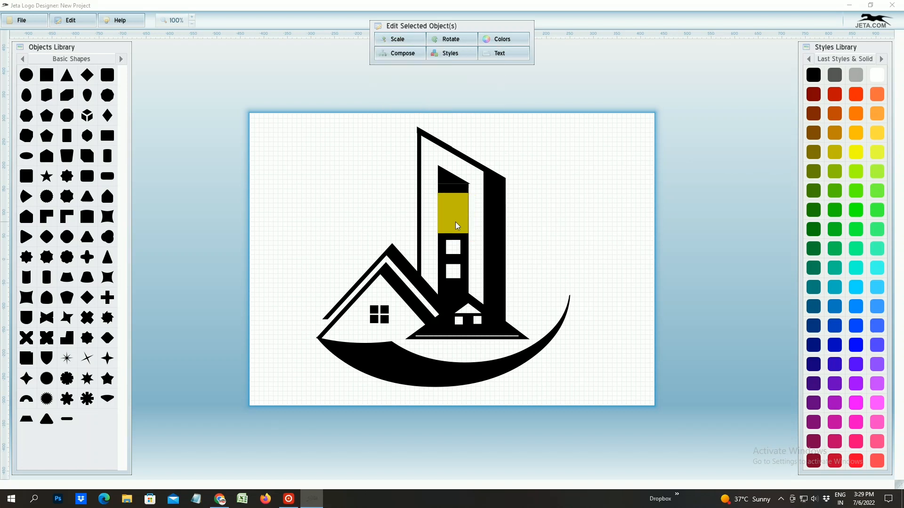
Flatten the square into a thin strip, colour it black, and place it over the seam beneath the inner tower's slanted roof.
click(412, 43)
drag(439, 94, 412, 94)
drag(451, 210, 450, 193)
click(813, 76)
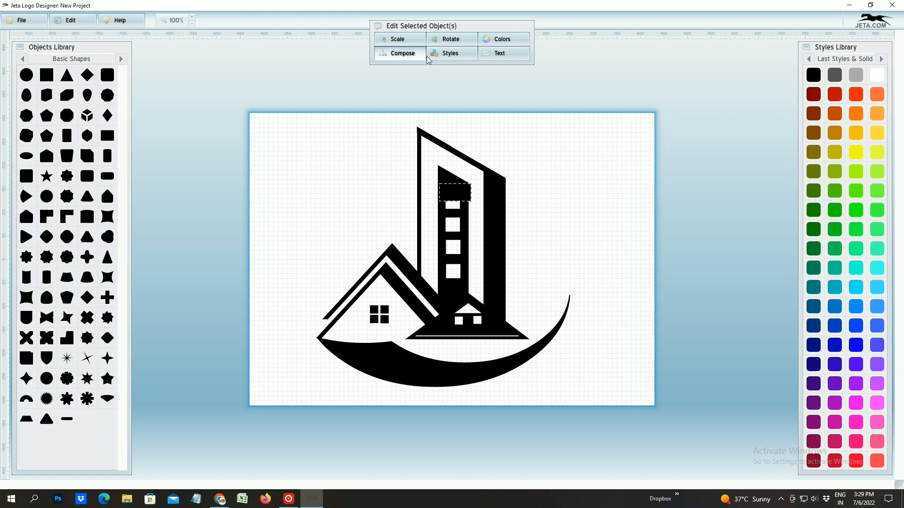
click(397, 40)
drag(438, 95, 420, 96)
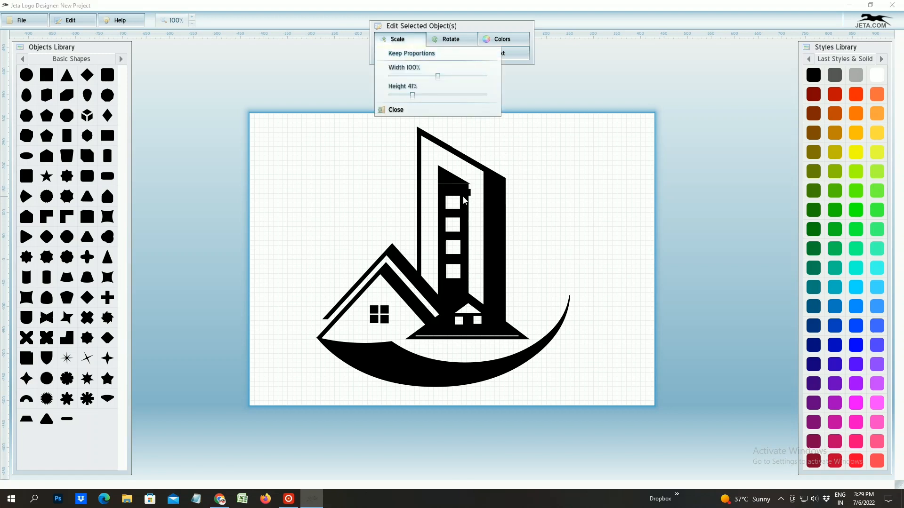
drag(460, 193, 458, 183)
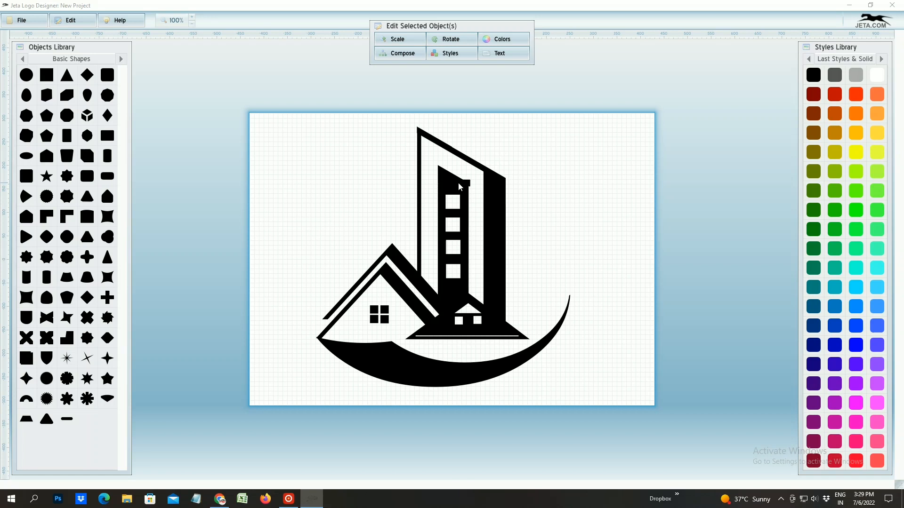
click(664, 255)
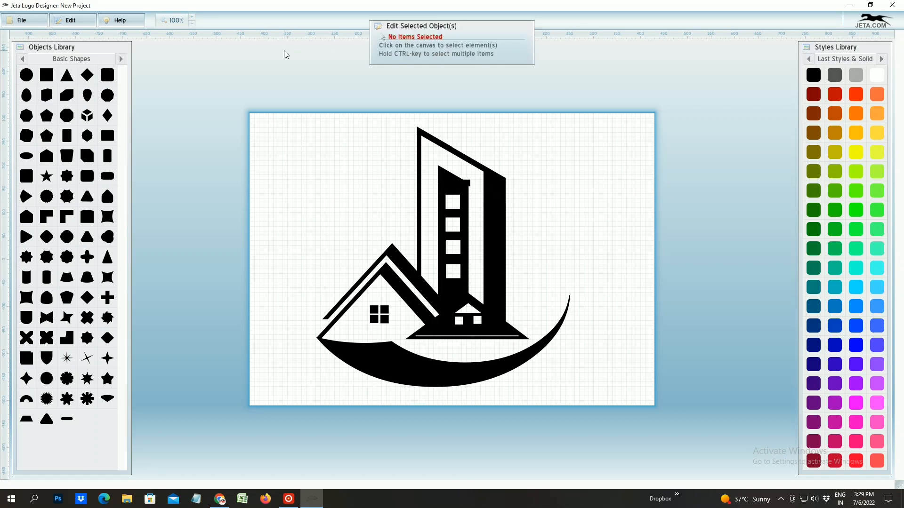
Select the whole logo and enlarge it proportionally to get a close-up of the tower tops.
drag(430, 160, 430, 159)
drag(463, 204, 416, 217)
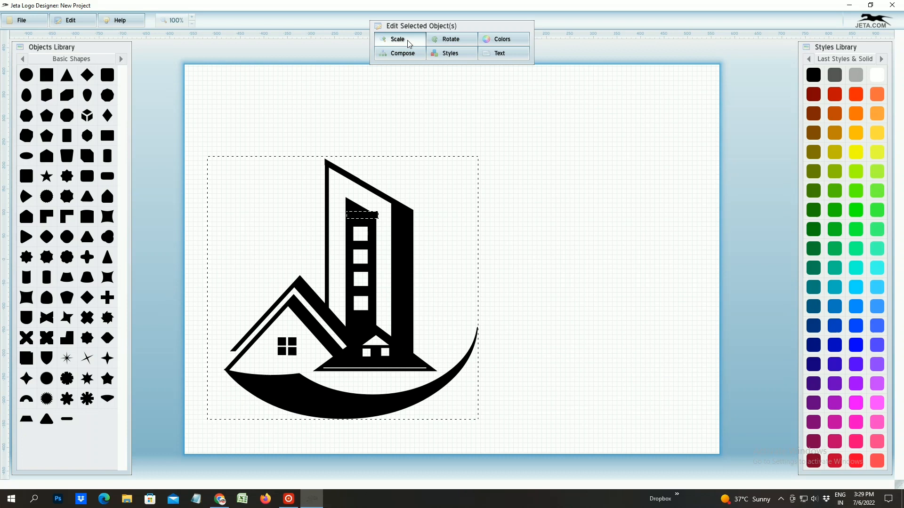
click(407, 40)
drag(438, 77, 464, 77)
click(638, 181)
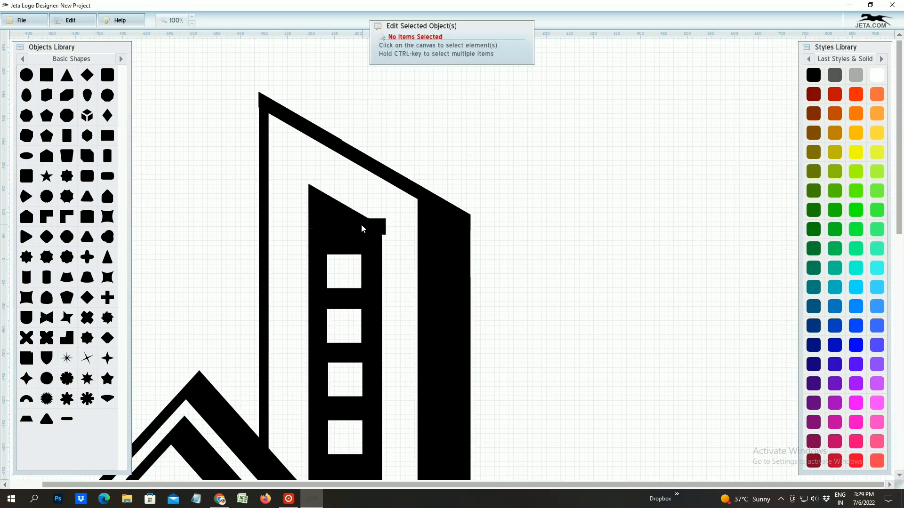
Add a square, reshape it into a long thin bar rotated to -30, and lay it across the inner tower's slanted roof.
click(47, 75)
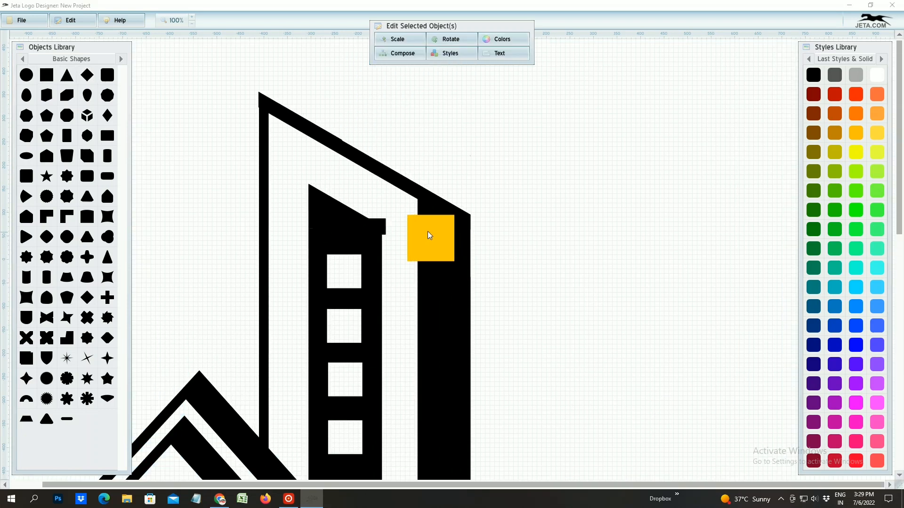
drag(429, 235, 387, 171)
click(407, 39)
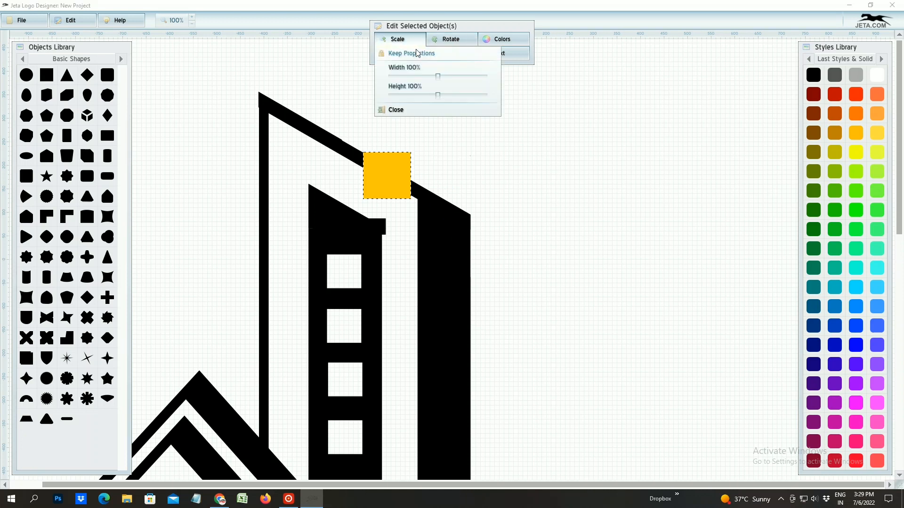
click(416, 50)
drag(436, 76, 481, 65)
click(451, 39)
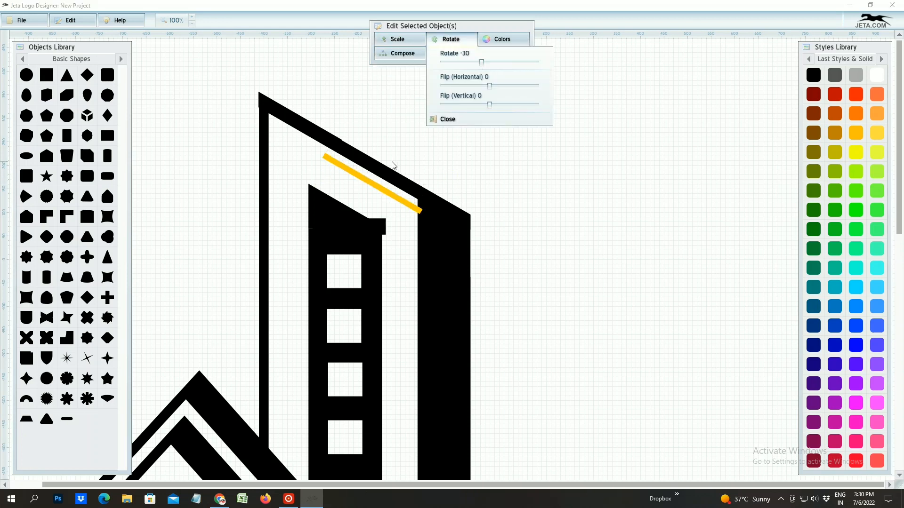
click(448, 120)
drag(370, 185, 347, 217)
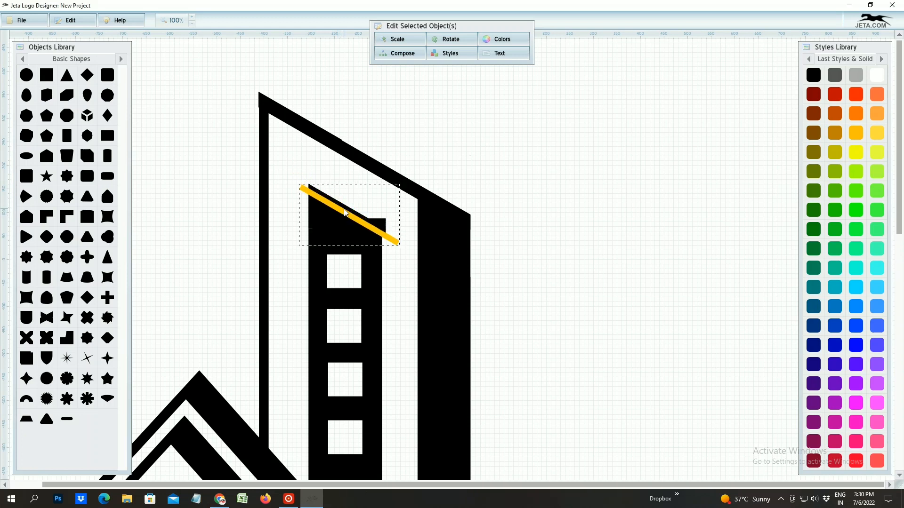
Set the slanted bar's composition to Knockout Mask so it cuts a gap below the roof edge.
click(445, 53)
click(453, 69)
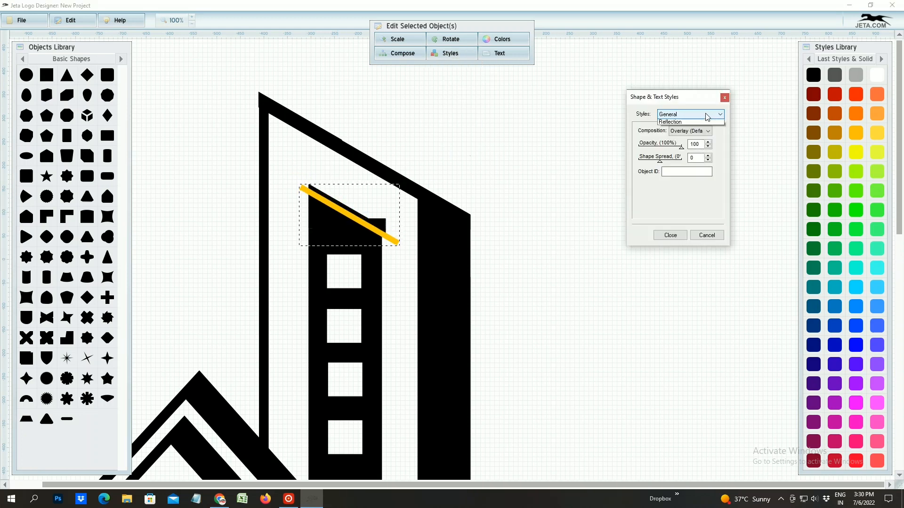
click(700, 118)
click(699, 123)
click(697, 130)
click(688, 146)
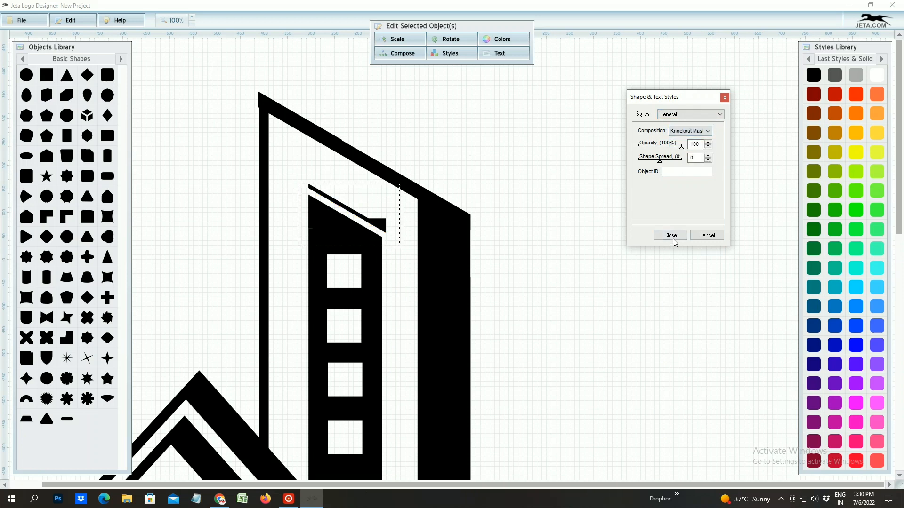
click(674, 236)
Duplicate the slanted knockout bar and offset it above the first cut to trim the protruding black corner into a thin roof line.
right_click(346, 211)
click(382, 233)
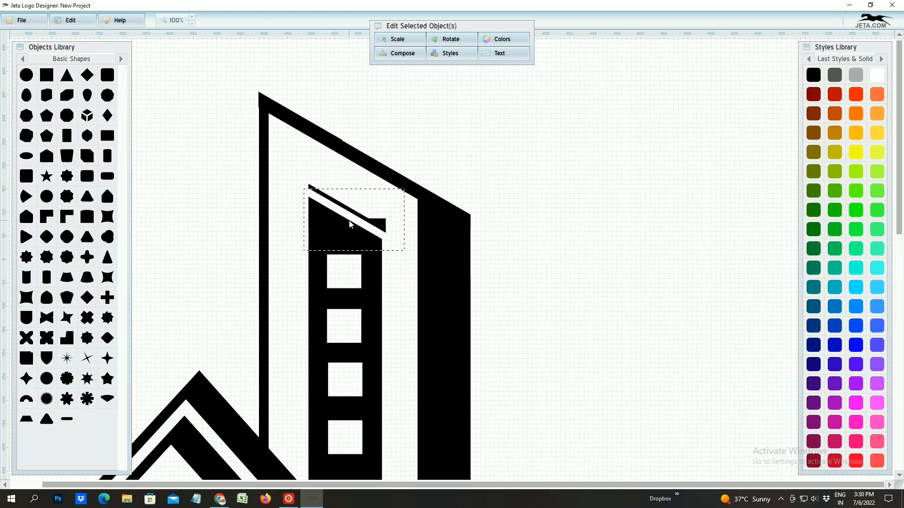
drag(351, 221, 364, 209)
right_click(353, 210)
click(378, 230)
click(568, 237)
click(703, 228)
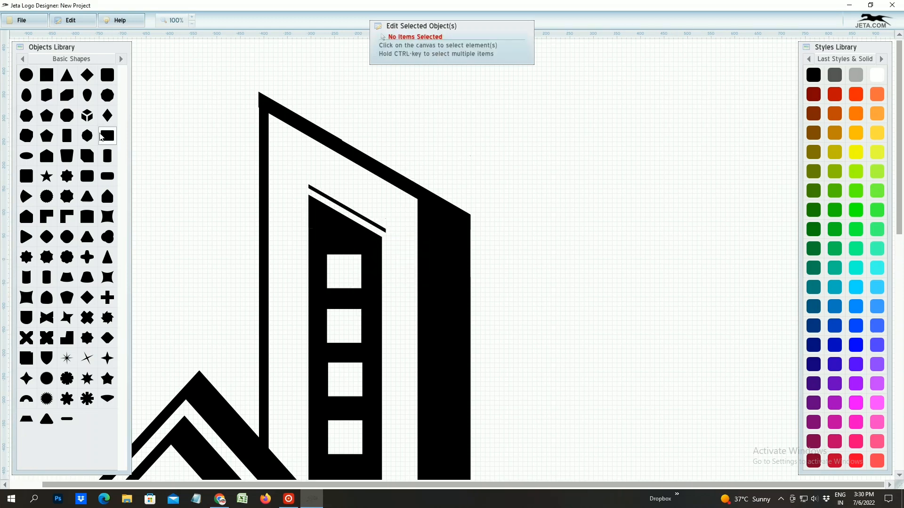
Add another square, narrow it into a thin vertical bar, and place it over the roof line's overhanging end.
click(47, 75)
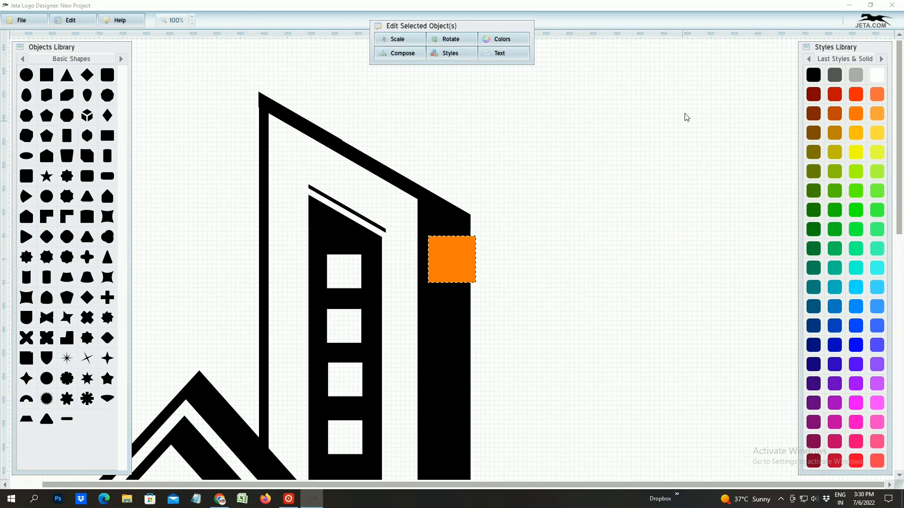
click(409, 42)
drag(438, 77, 405, 77)
click(389, 109)
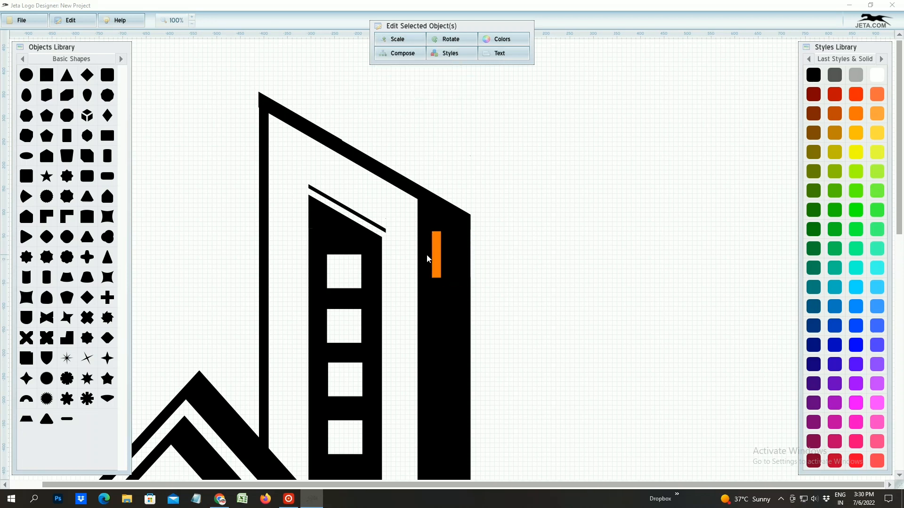
drag(427, 255, 391, 241)
Set the vertical bar's composition to Knockout Mask to trim the roof line flush with the inner tower's edge.
click(447, 54)
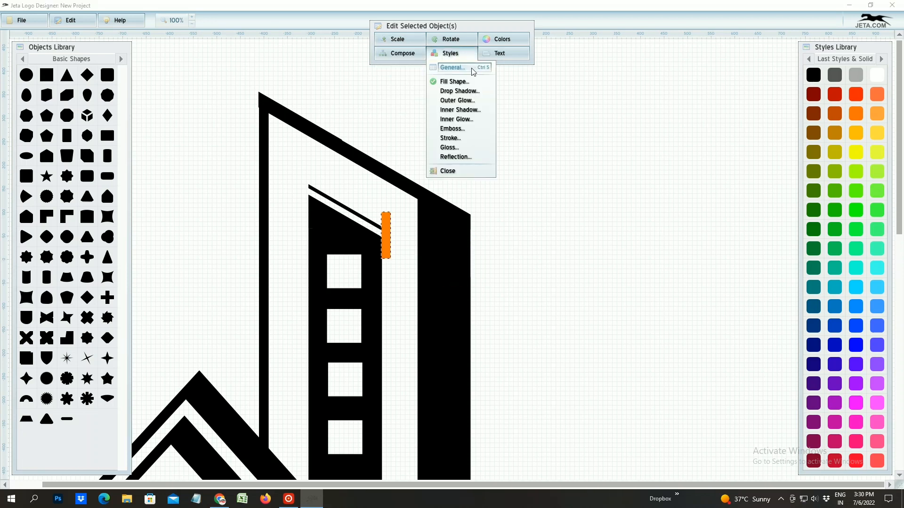
click(469, 72)
click(687, 133)
click(687, 163)
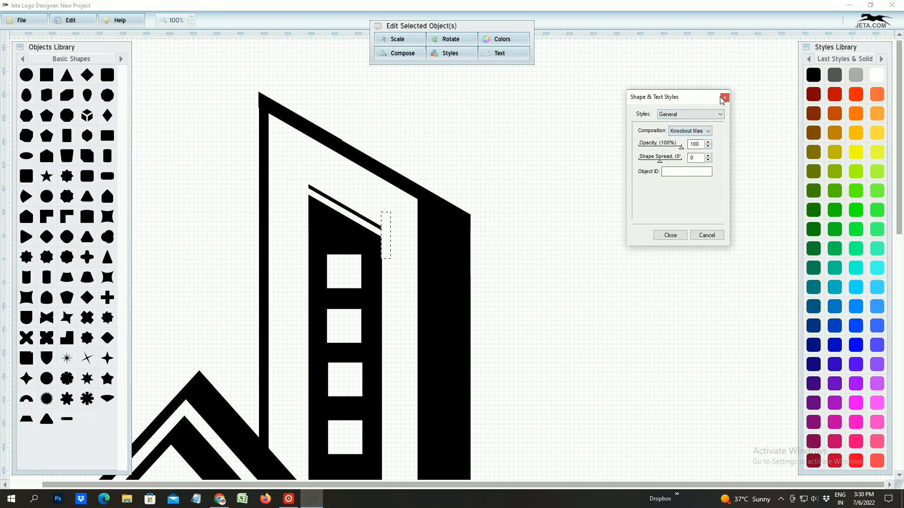
click(671, 235)
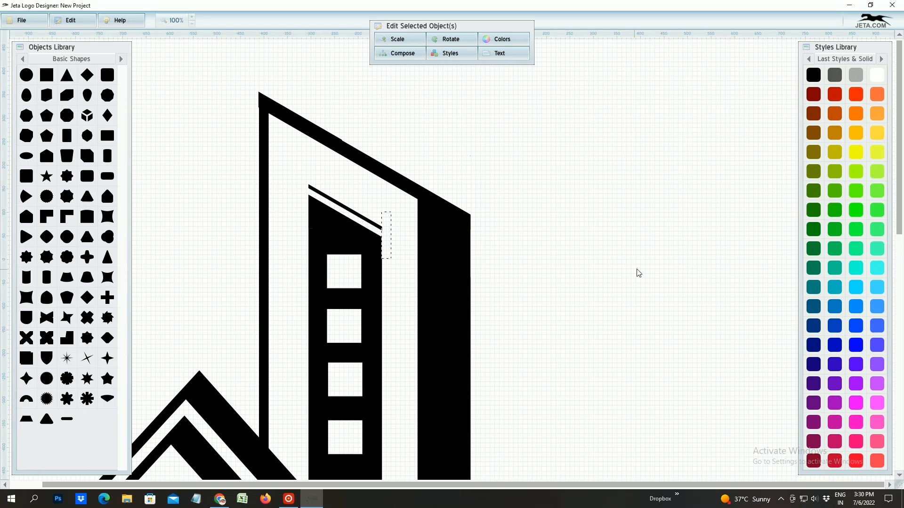
click(697, 207)
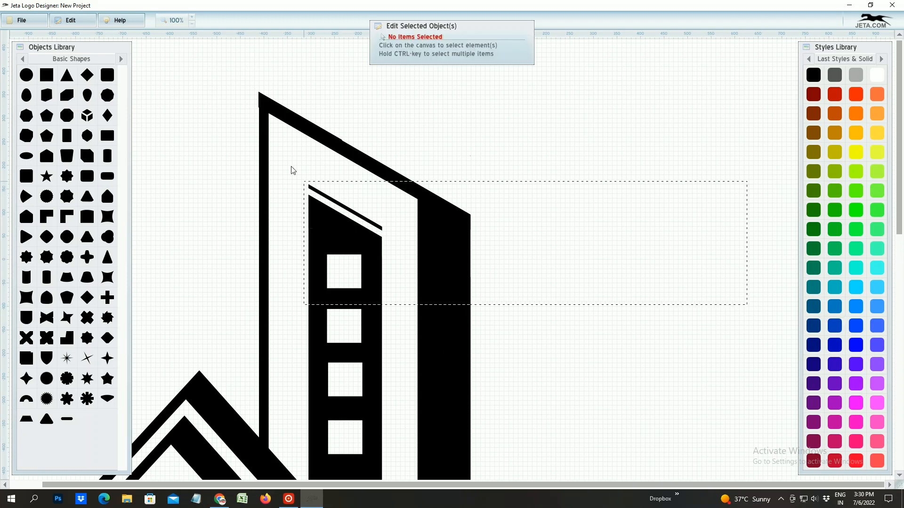
Select all parts of the logo, shrink them proportionally, and group them into one object.
key(ctrl+a)
click(397, 39)
drag(438, 75, 408, 75)
drag(346, 389, 471, 250)
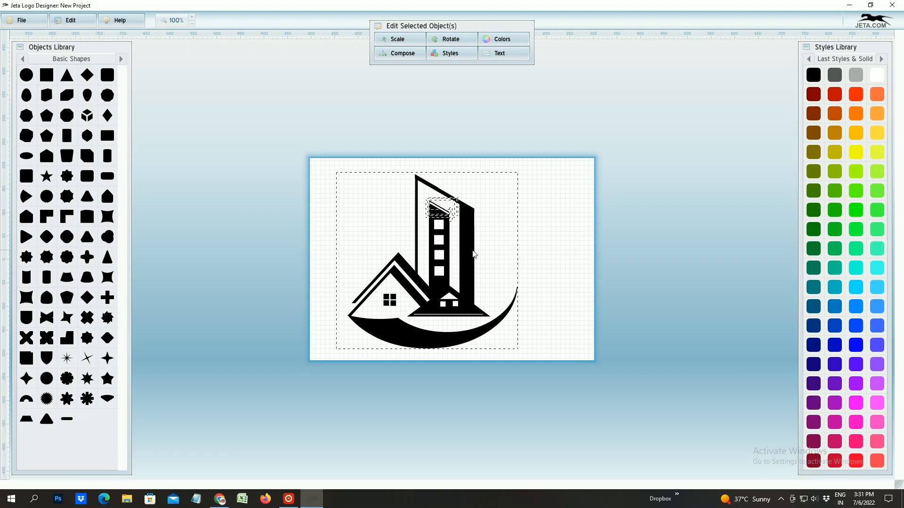
right_click(465, 245)
click(486, 286)
Enlarge the grouped logo slightly and reposition it near the middle of the canvas.
click(397, 38)
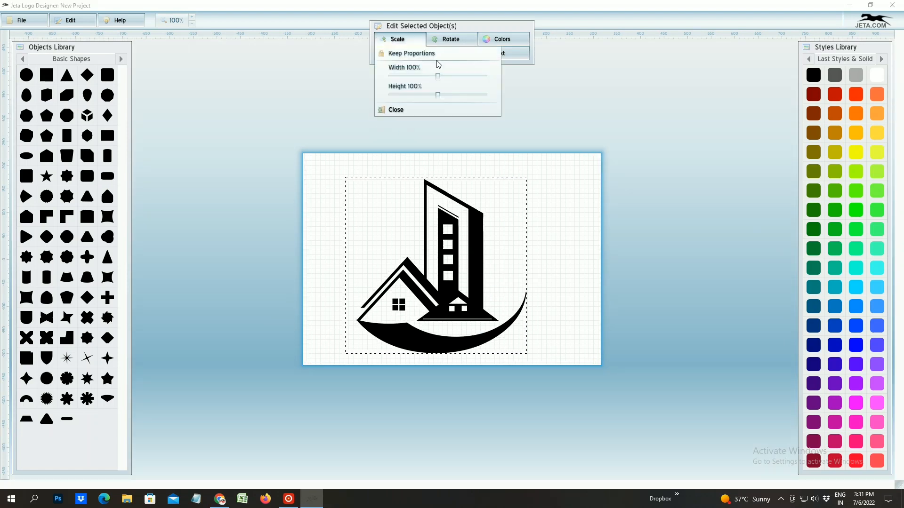
drag(436, 76, 447, 80)
drag(479, 263, 479, 235)
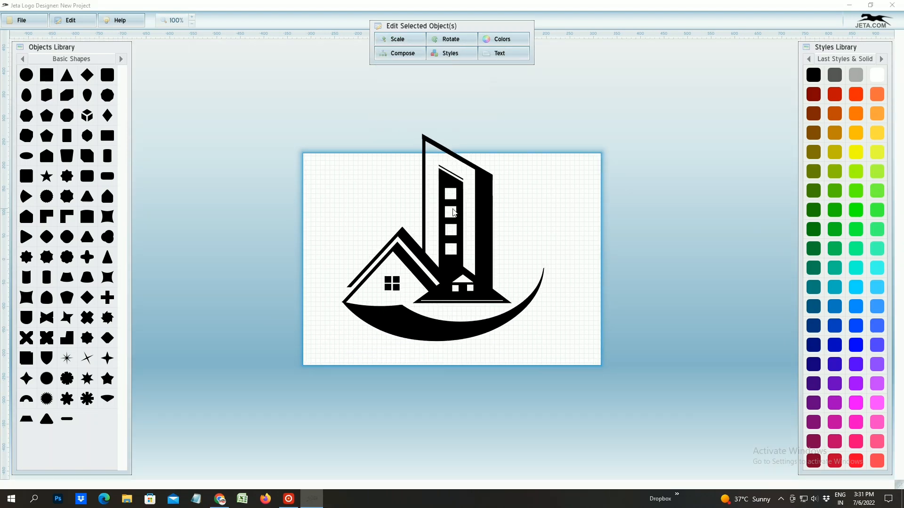
click(604, 243)
click(453, 250)
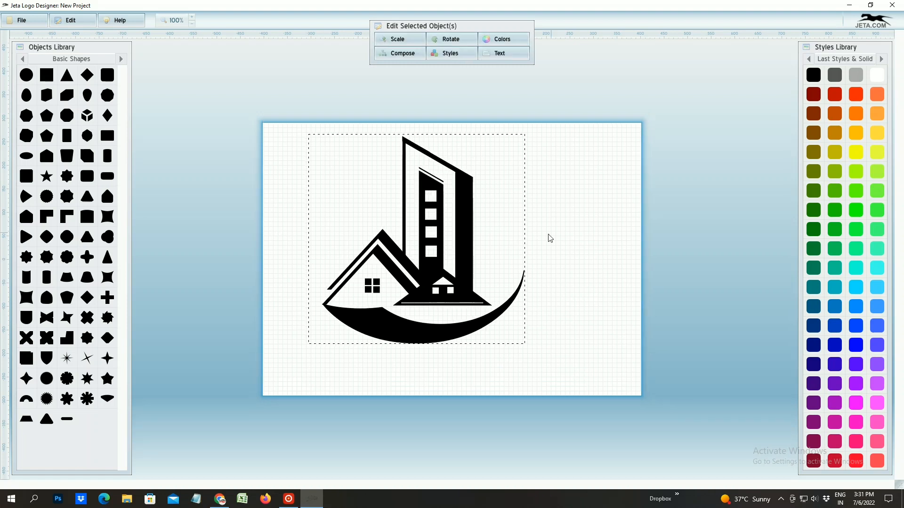
click(453, 183)
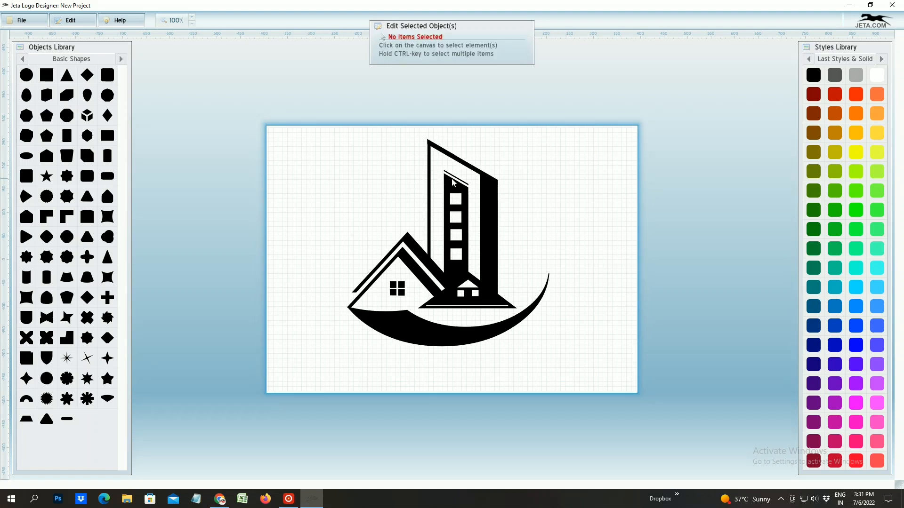
Add a square, enlarge it proportionally, and position it so it covers the whole logo.
click(48, 79)
click(398, 39)
drag(445, 76, 477, 78)
drag(470, 217, 466, 204)
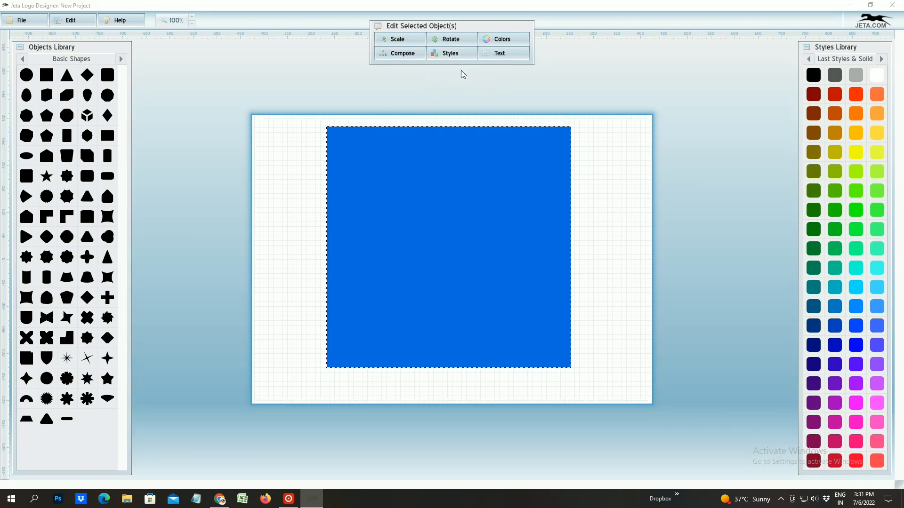
Set the covering square's composition to Intersection so its fill colours only the logo shapes.
click(450, 53)
click(690, 131)
click(688, 160)
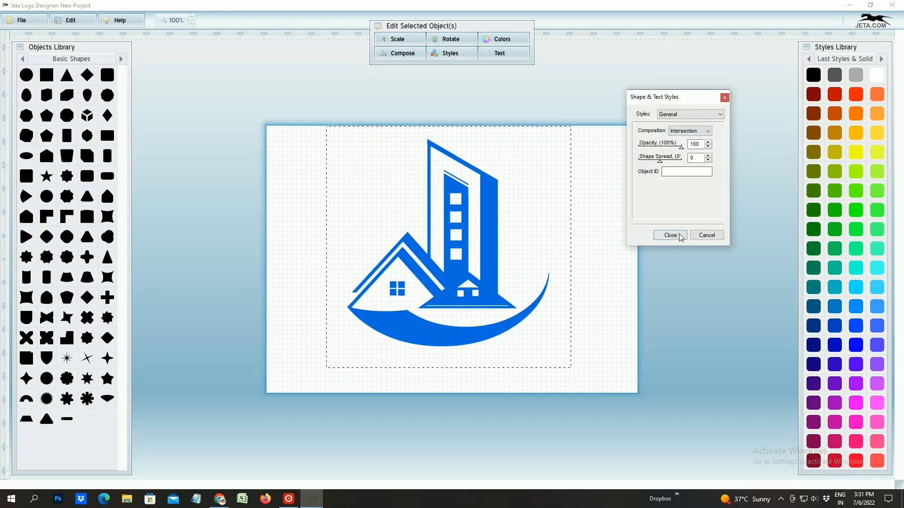
click(671, 235)
click(450, 52)
click(461, 73)
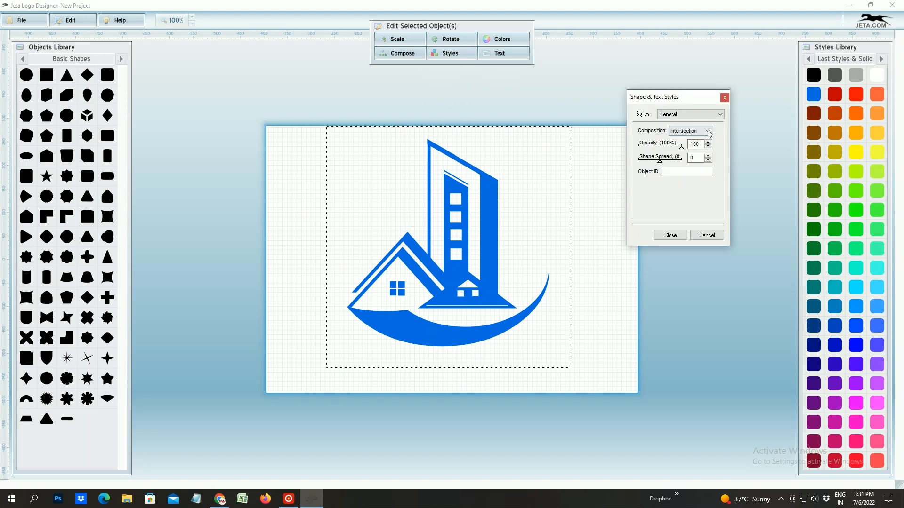
click(726, 98)
Fill the covering square with a linear gradient and set its first colour stop to light orange.
click(448, 57)
click(462, 82)
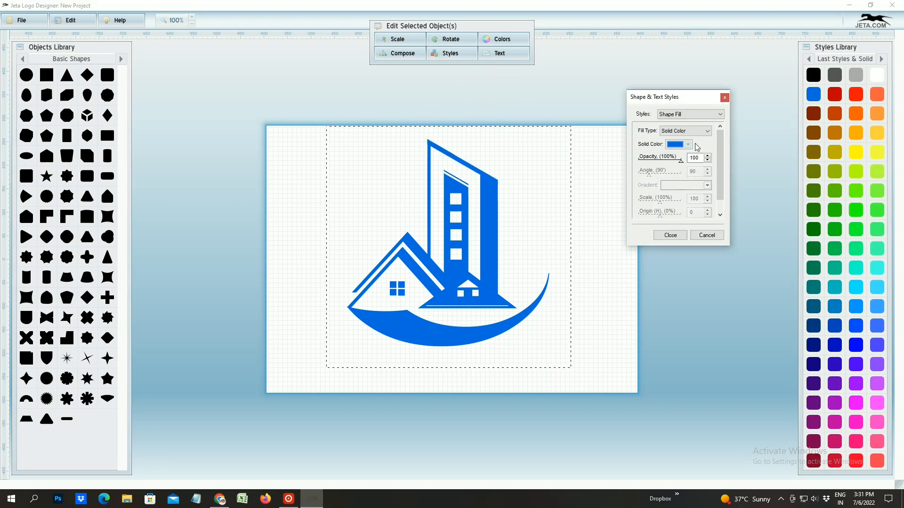
click(685, 131)
click(679, 149)
click(679, 185)
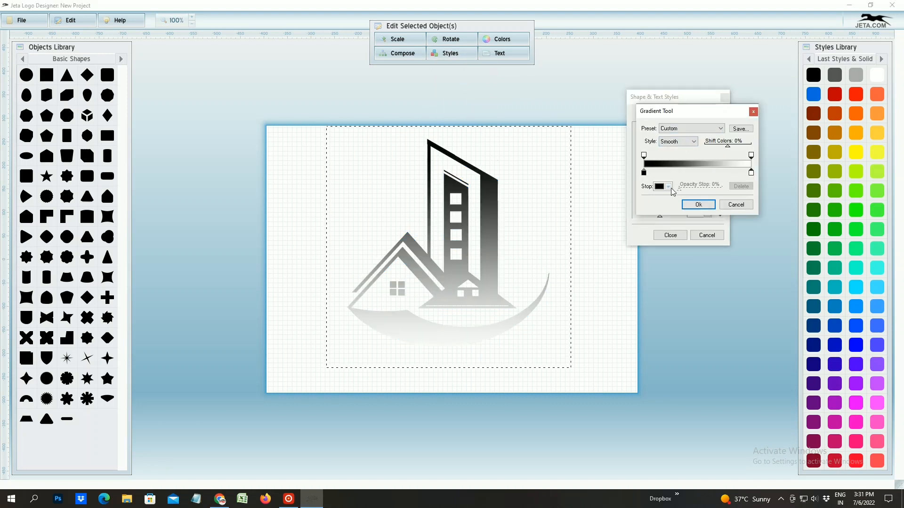
click(660, 188)
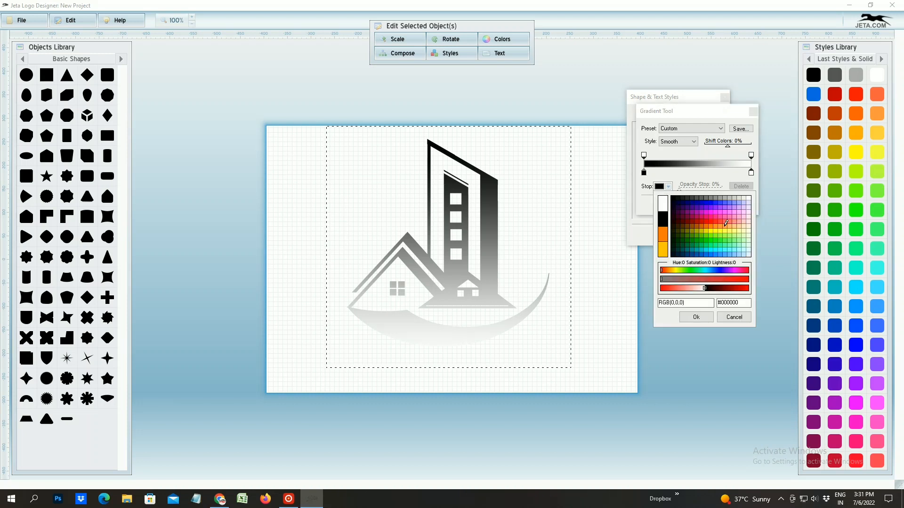
click(722, 222)
click(696, 317)
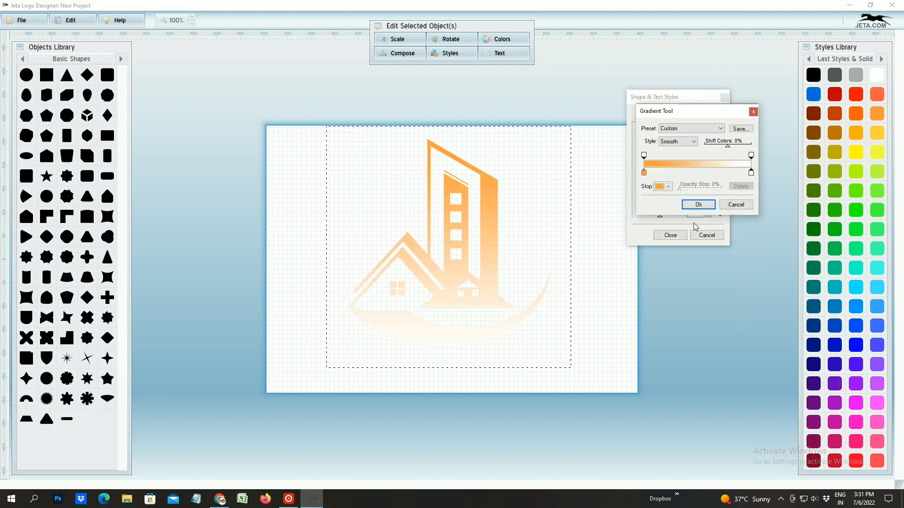
Add a middle stop to the gradient and set the end stop to dark orange #AA5500.
click(692, 173)
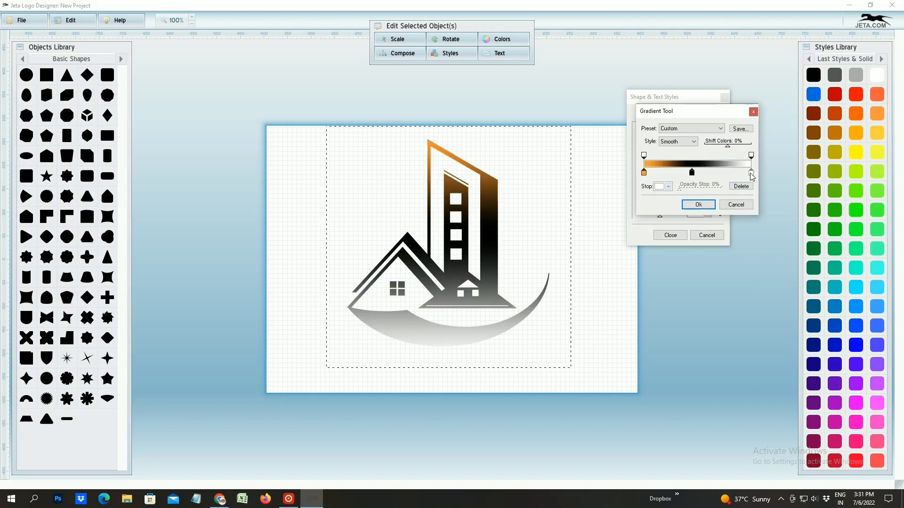
click(661, 187)
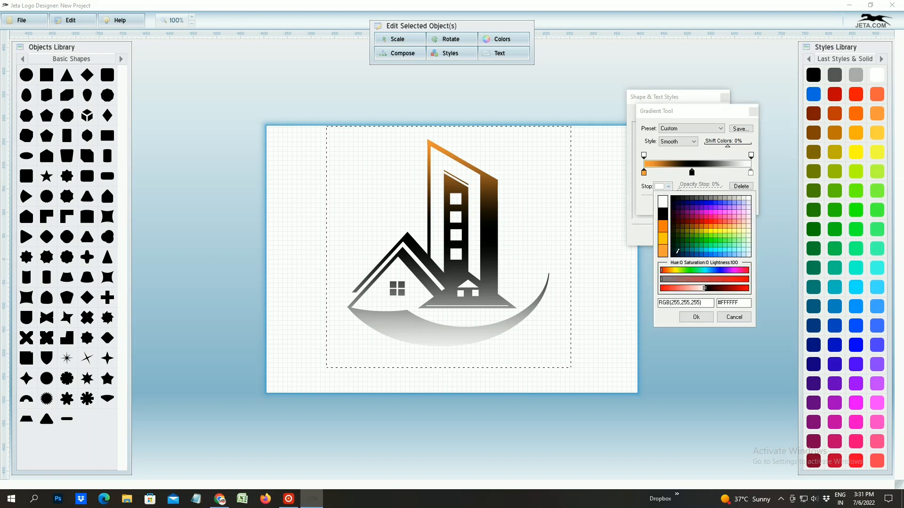
click(696, 223)
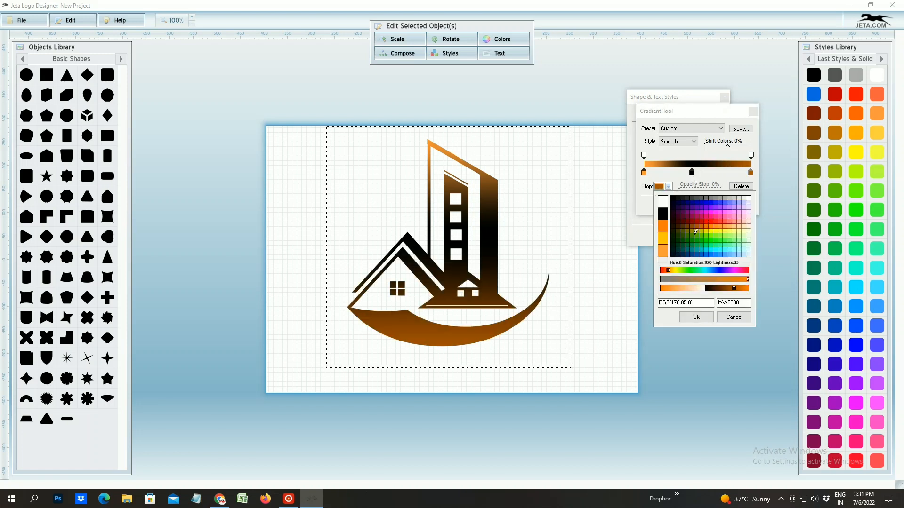
click(696, 317)
Set the gradient's middle stop to light orange #FFAA55 and apply the finished gradient.
click(691, 172)
click(661, 187)
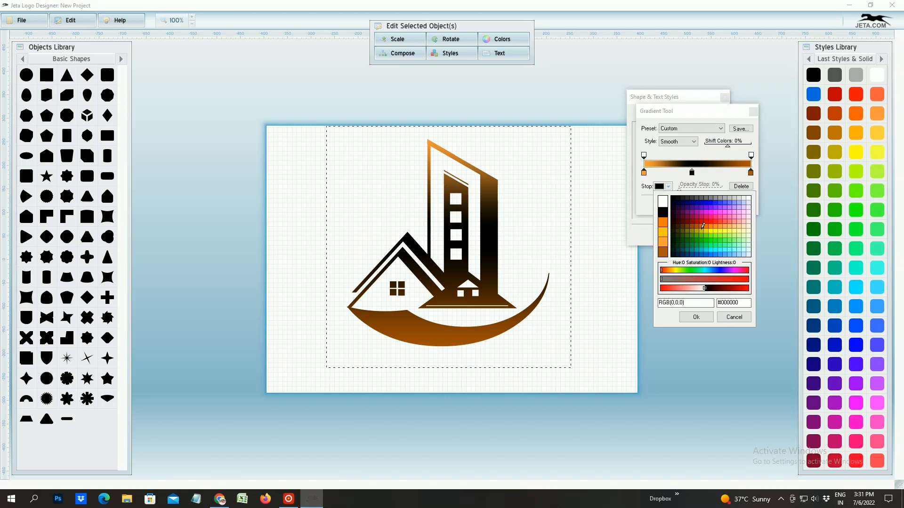
click(708, 224)
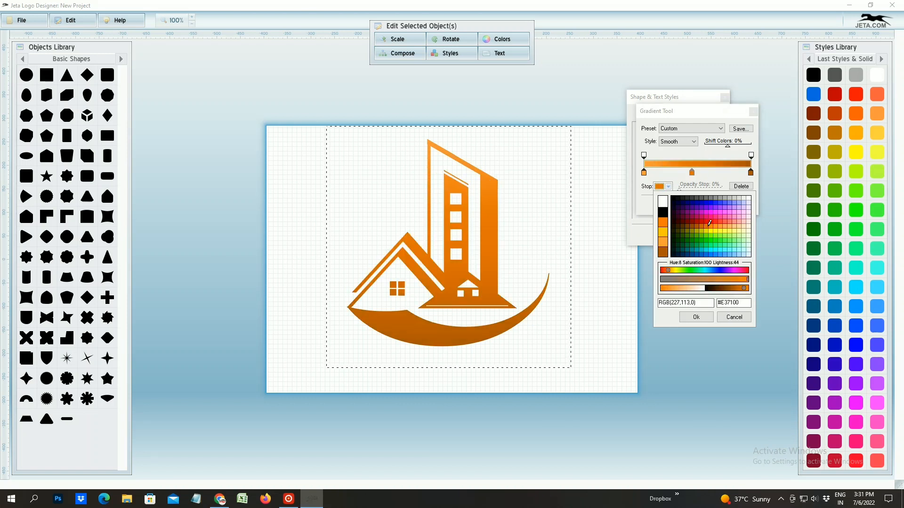
click(728, 223)
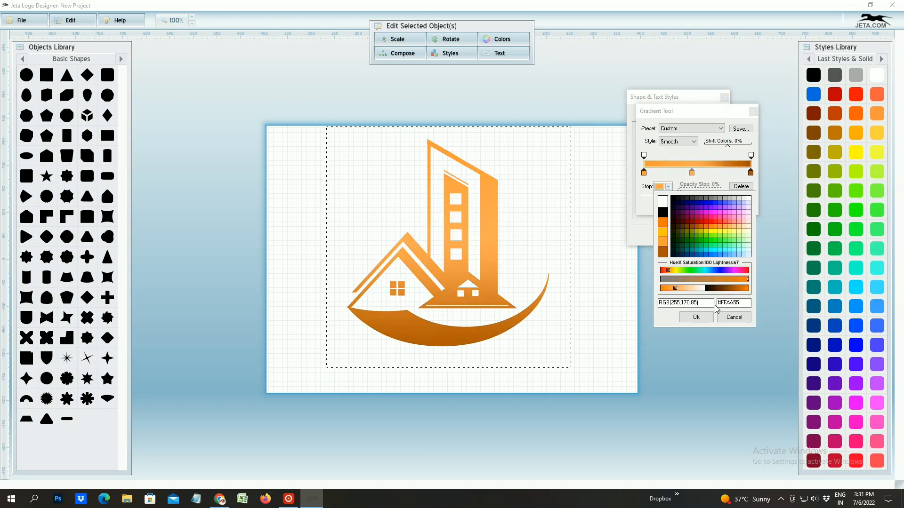
click(696, 318)
click(699, 207)
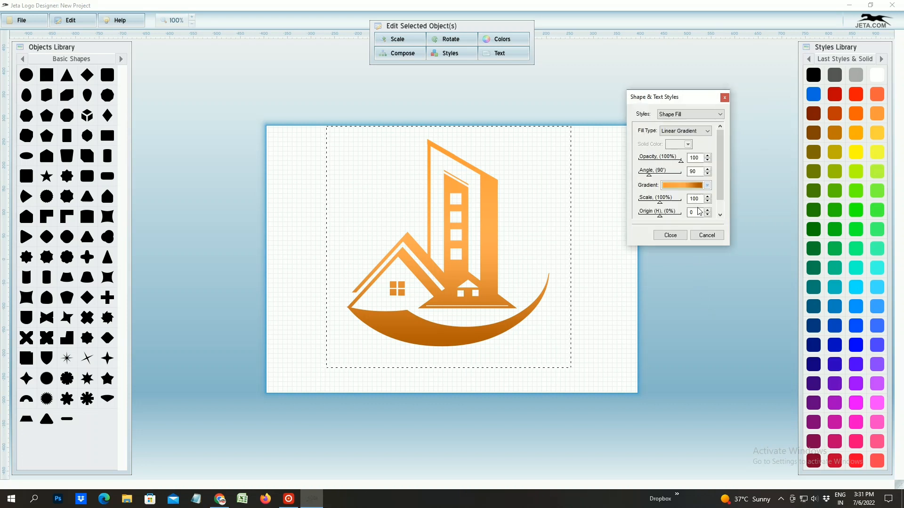
click(666, 235)
Shrink the gradient square slightly and group it with the logo.
click(398, 39)
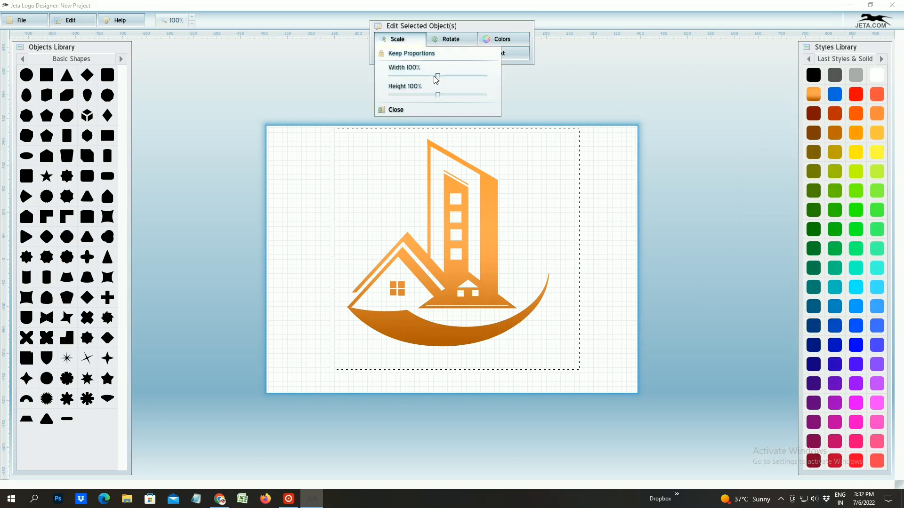
drag(436, 76, 433, 77)
click(620, 234)
click(425, 179)
right_click(425, 180)
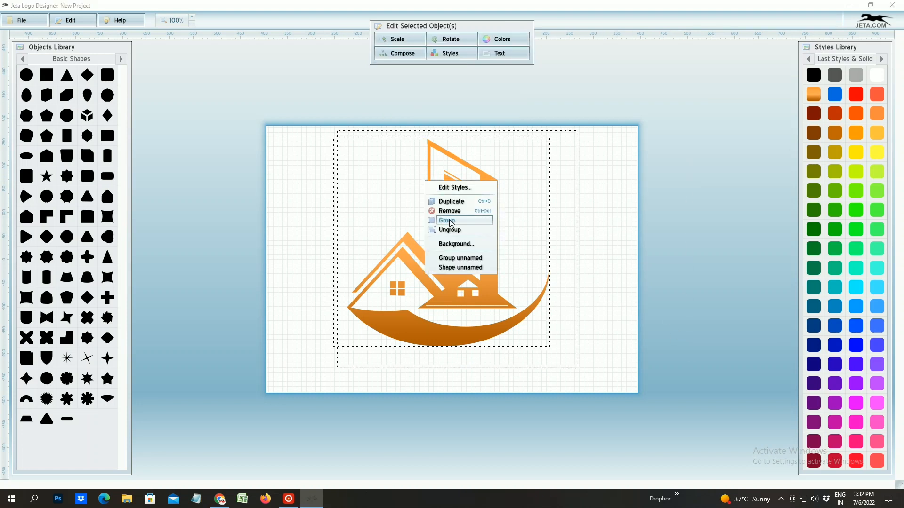
click(432, 170)
Scale the grouped logo proportionally to about 84% and move it toward the canvas's upper left.
click(399, 39)
drag(436, 76, 426, 78)
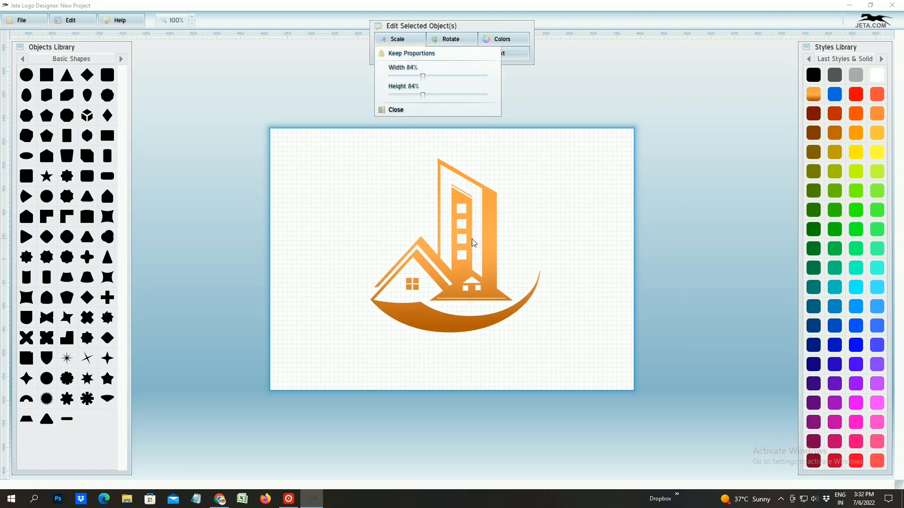
drag(473, 241, 434, 222)
Add a new text line and place it beside the logo on its right.
right_click(539, 198)
click(563, 206)
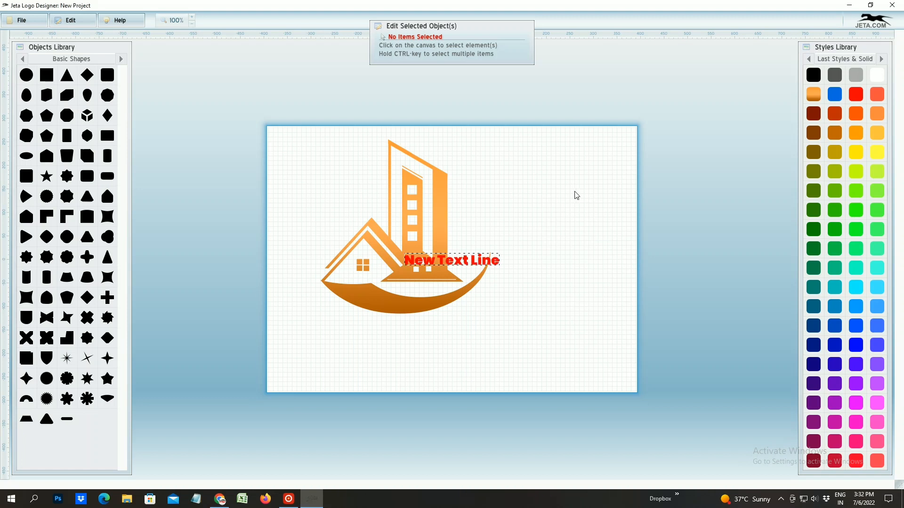
click(724, 98)
drag(474, 264, 594, 245)
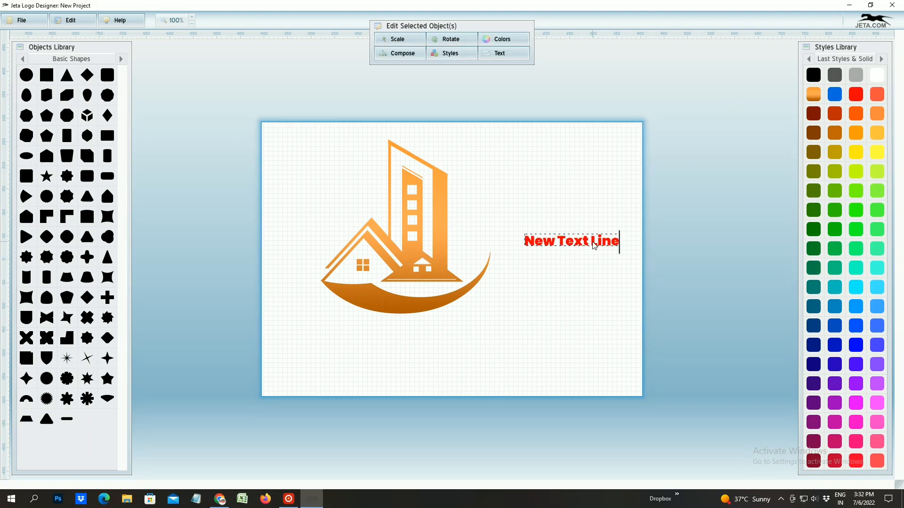
Replace the placeholder wording of the new text line with INTERIOR DESIGNER.
key(BackSpace)
key(BackSpace)
key(BackSpace)
key(BackSpace)
key(BackSpace)
key(BackSpace)
key(BackSpace)
key(BackSpace)
key(BackSpace)
key(BackSpace)
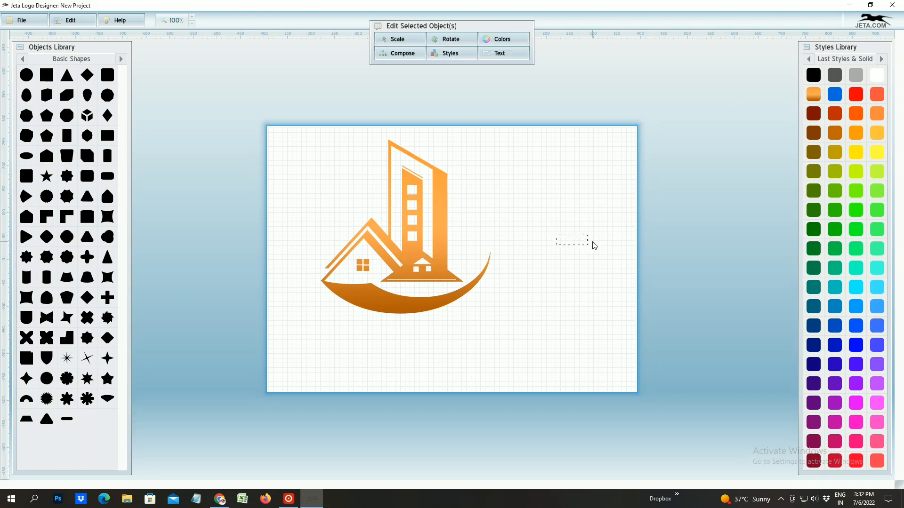
text(INTERIOR DESIGNER)
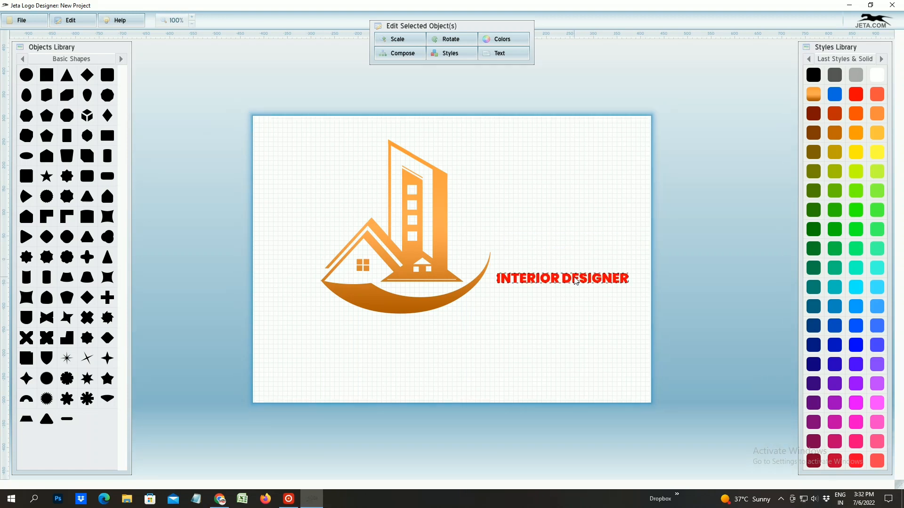
Try Arial Bold, Zekton Bold and Timeless Bold as fonts for the INTERIOR DESIGNER text.
click(500, 53)
click(517, 93)
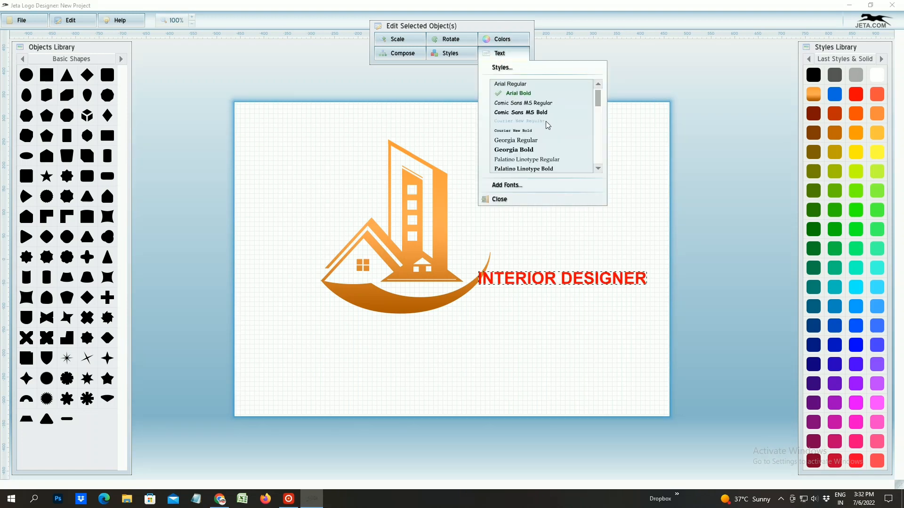
scroll(542, 156, down, 15)
click(542, 157)
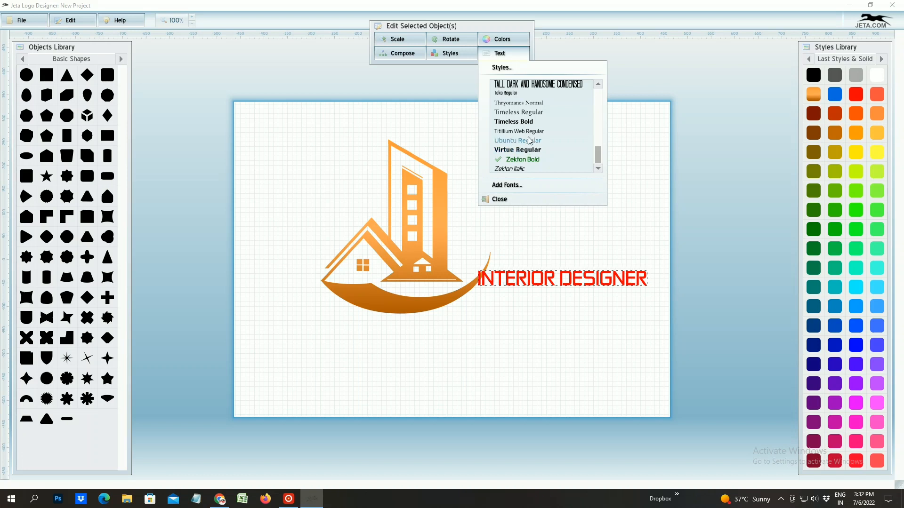
click(526, 122)
click(524, 168)
click(525, 161)
click(528, 131)
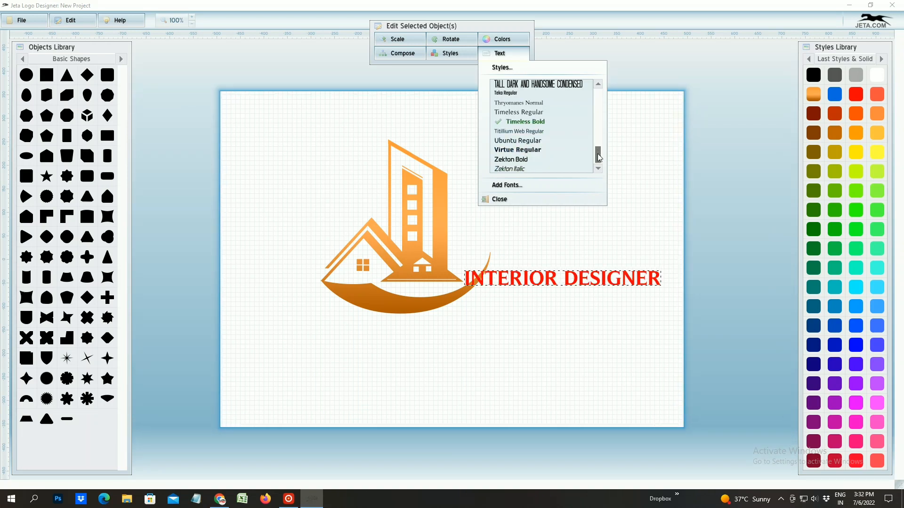
Try Pilsen Plakat Regular on the text, and set its font to Mouser Regular.
drag(598, 160, 599, 147)
click(531, 137)
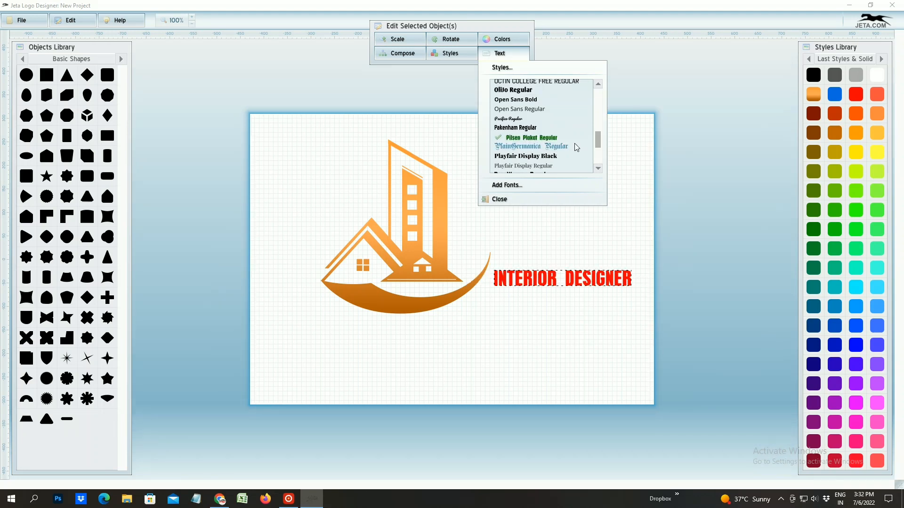
click(581, 157)
scroll(542, 141, up, 3)
click(533, 123)
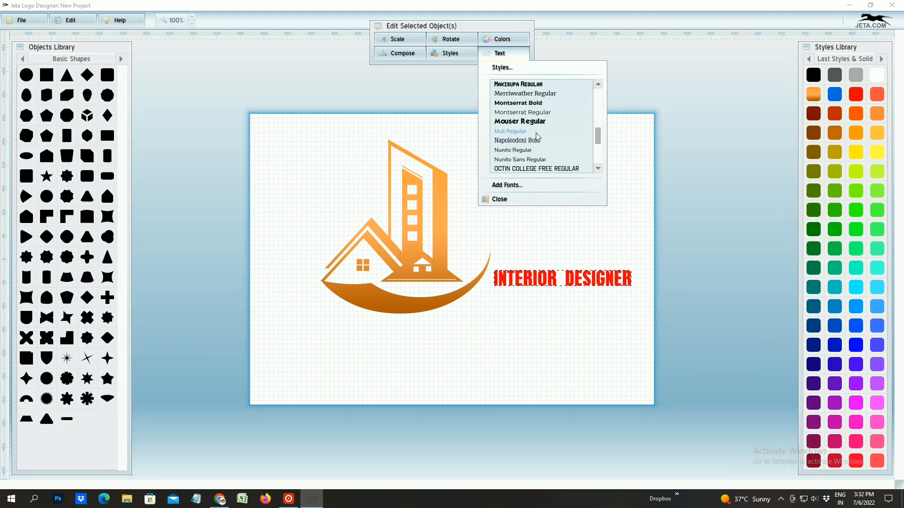
Move the text below the logo and centre the logo above it.
drag(569, 283, 482, 355)
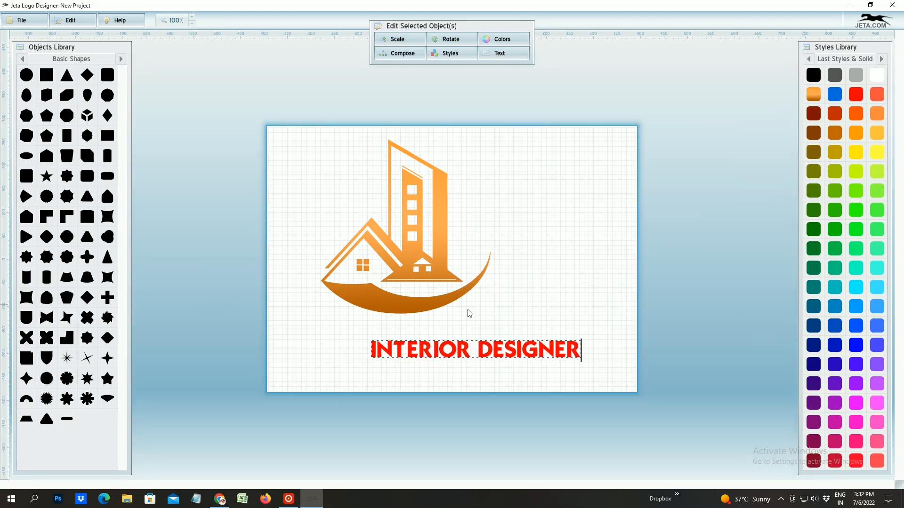
drag(442, 299, 513, 285)
drag(485, 354, 487, 330)
Enlarge the INTERIOR DESIGNER text proportionally and shift it to the right.
click(411, 41)
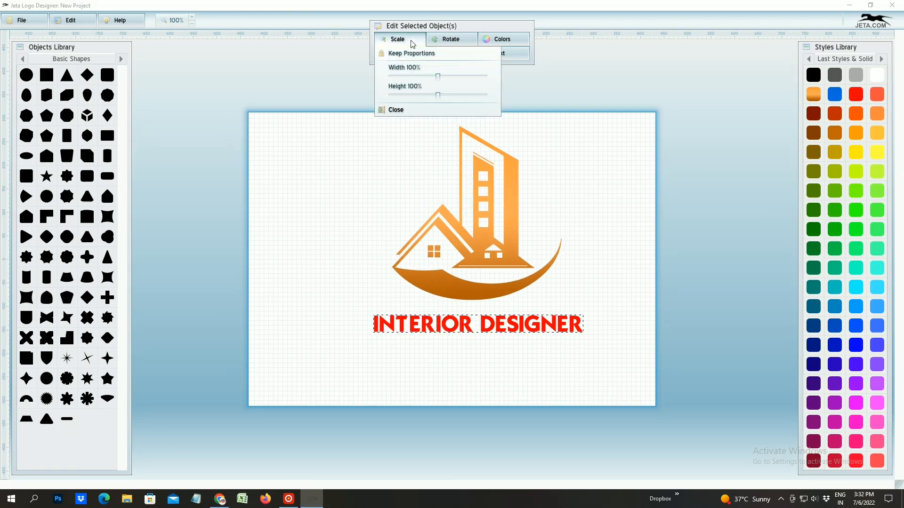
drag(437, 76, 461, 77)
drag(408, 329, 522, 330)
Shorten the text line to INTERIOR and place it centred beneath the logo.
key(BackSpace)
key(BackSpace)
key(BackSpace)
key(BackSpace)
key(BackSpace)
key(BackSpace)
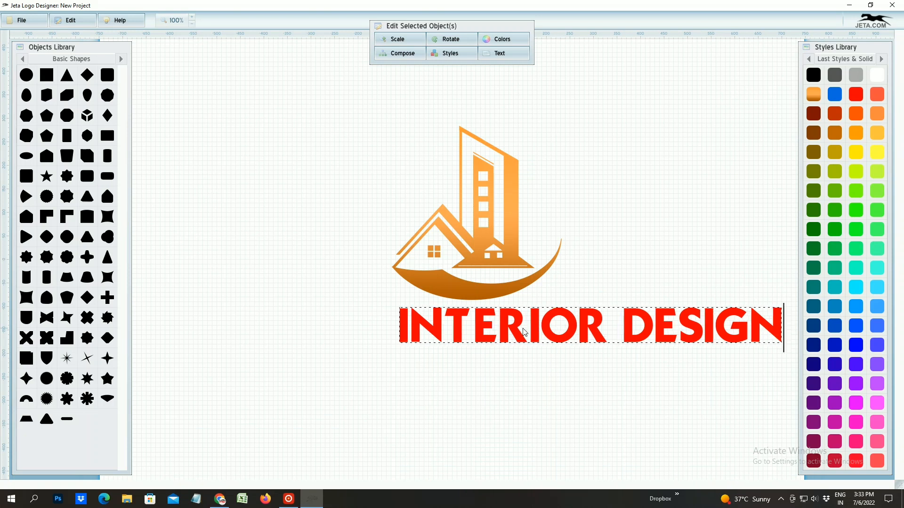
key(BackSpace)
key(BackSpace)
key(BackSpace)
key(Return)
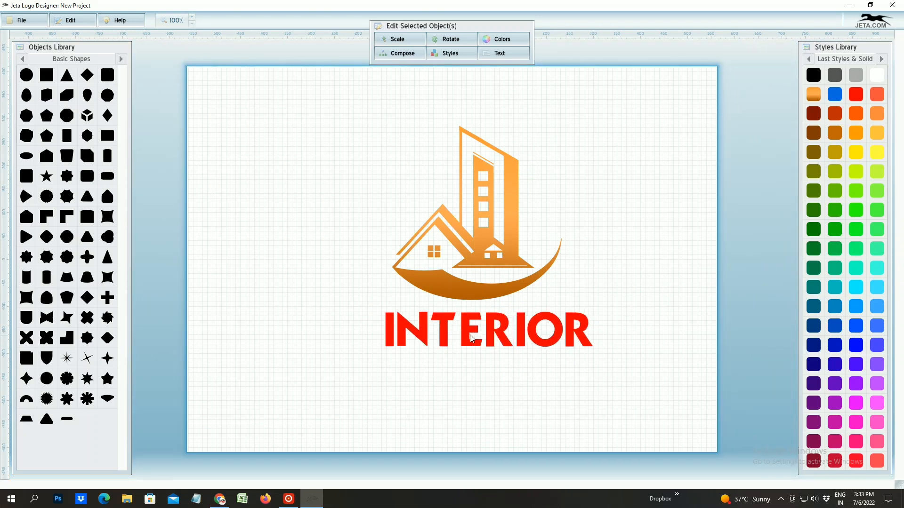
Shrink the logo proportionally and position it above the INTERIOR text with a clear gap.
click(481, 203)
click(398, 39)
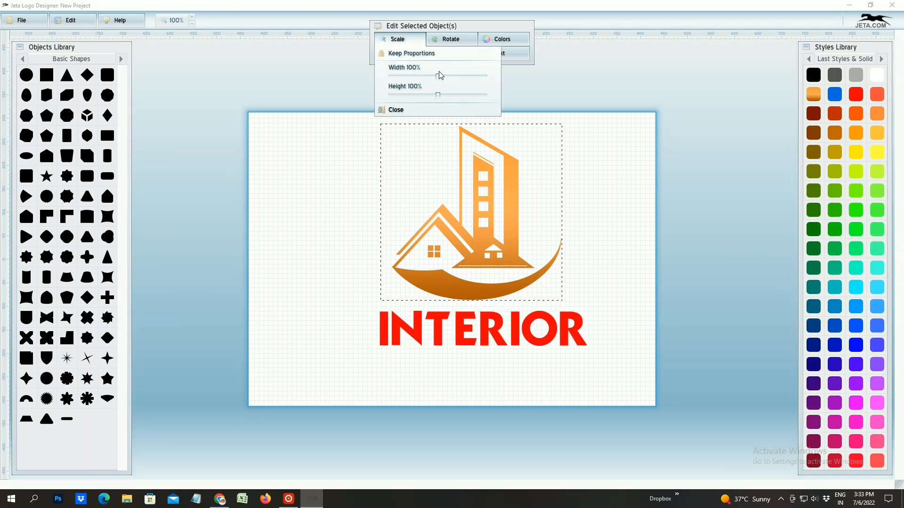
drag(435, 76, 421, 79)
Duplicate the INTERIOR text and place the copy below the original.
right_click(467, 287)
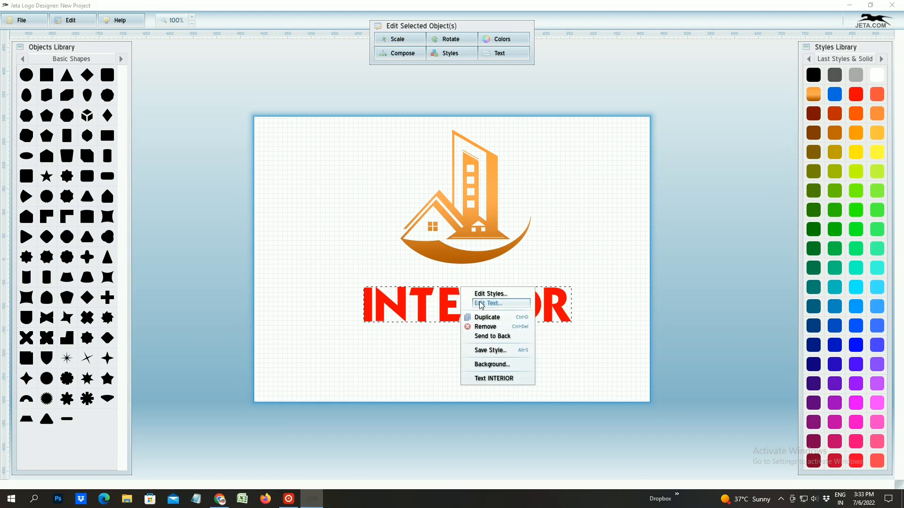
click(479, 314)
drag(478, 312, 480, 364)
Change the wording of the duplicated text line to DESIGNER.
double_click(479, 364)
key(BackSpace)
key(BackSpace)
key(BackSpace)
key(BackSpace)
key(BackSpace)
key(BackSpace)
key(BackSpace)
key(BackSpace)
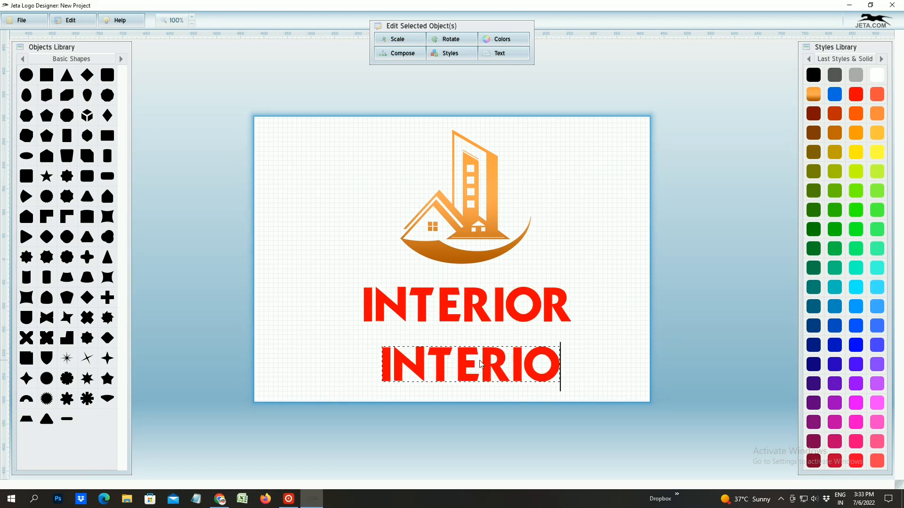
text(DESIGNER)
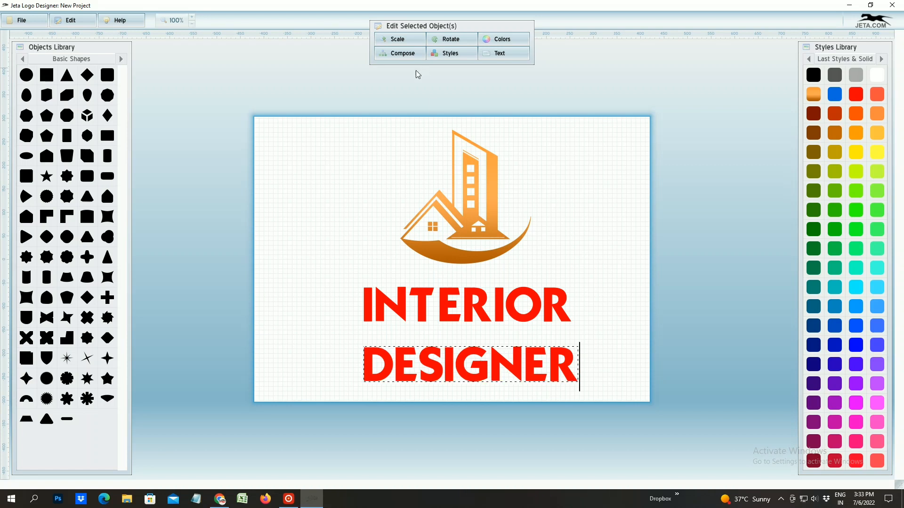
Shrink the DESIGNER text proportionally and set its font to Arial Bold.
click(397, 38)
drag(440, 76, 415, 76)
click(499, 54)
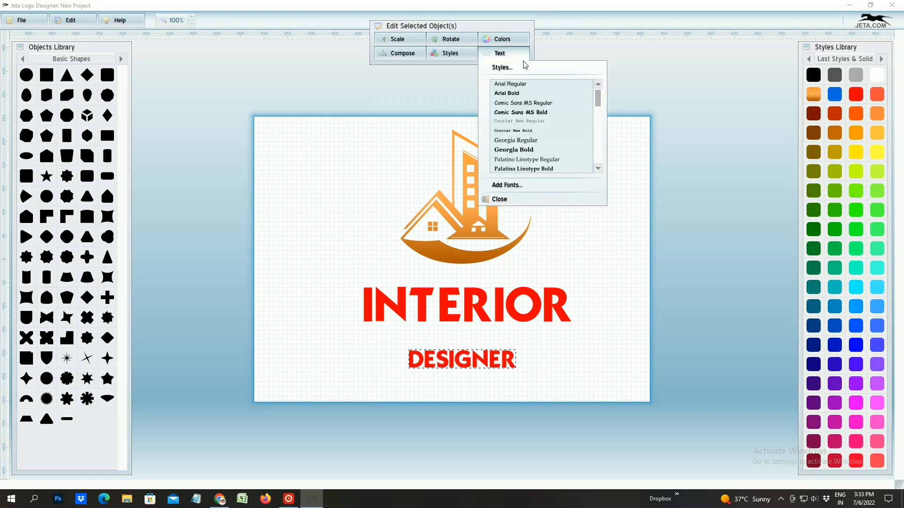
click(517, 93)
Enlarge the DESIGNER text slightly and move it directly beneath INTERIOR.
click(397, 38)
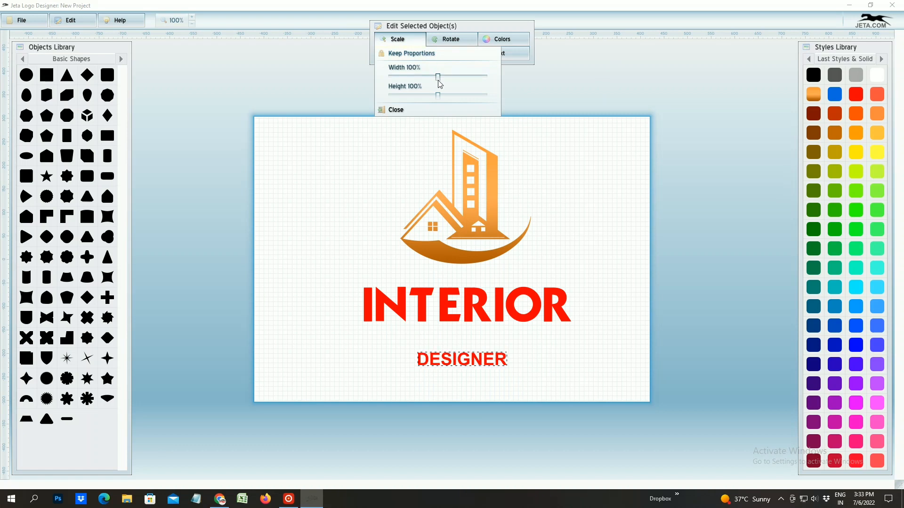
drag(436, 76, 448, 76)
drag(465, 364, 471, 339)
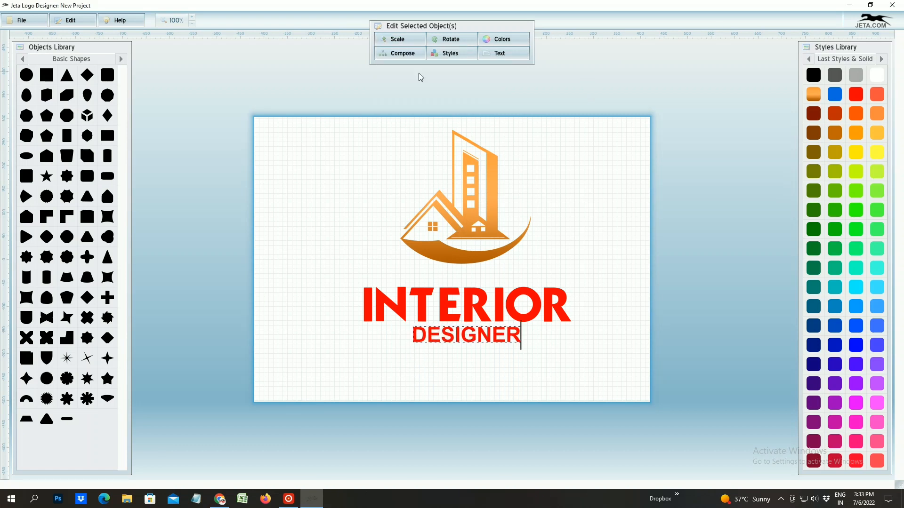
Widen the character spacing of the DESIGNER text until it spans the width of INTERIOR, and align it beneath that word.
click(398, 39)
right_click(472, 336)
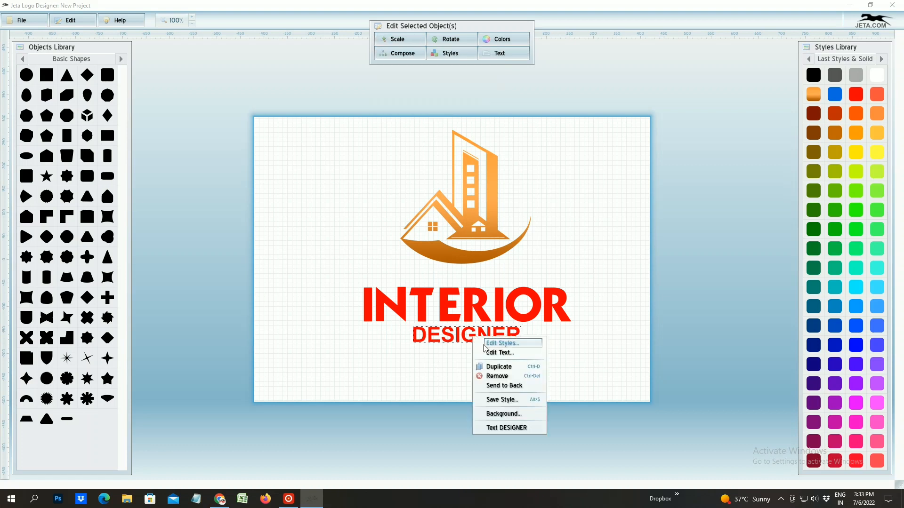
click(503, 346)
right_click(480, 337)
click(509, 353)
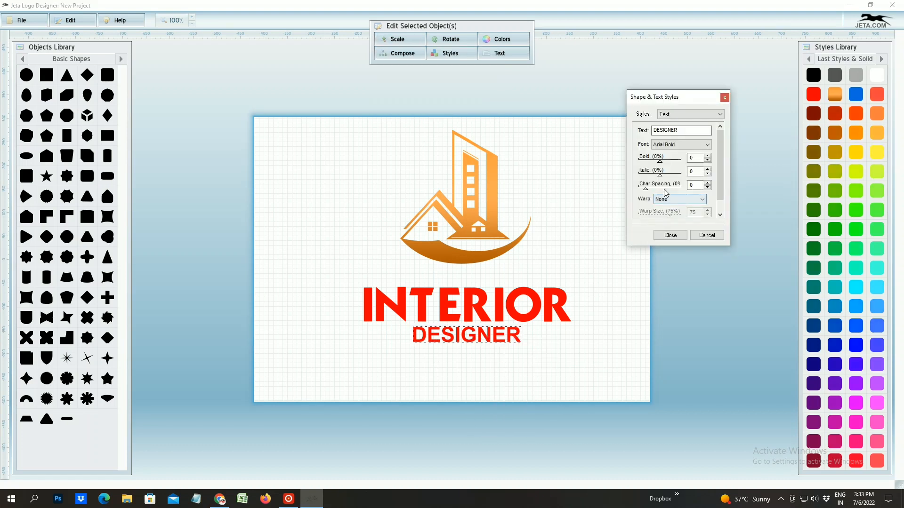
drag(648, 189, 664, 193)
click(707, 183)
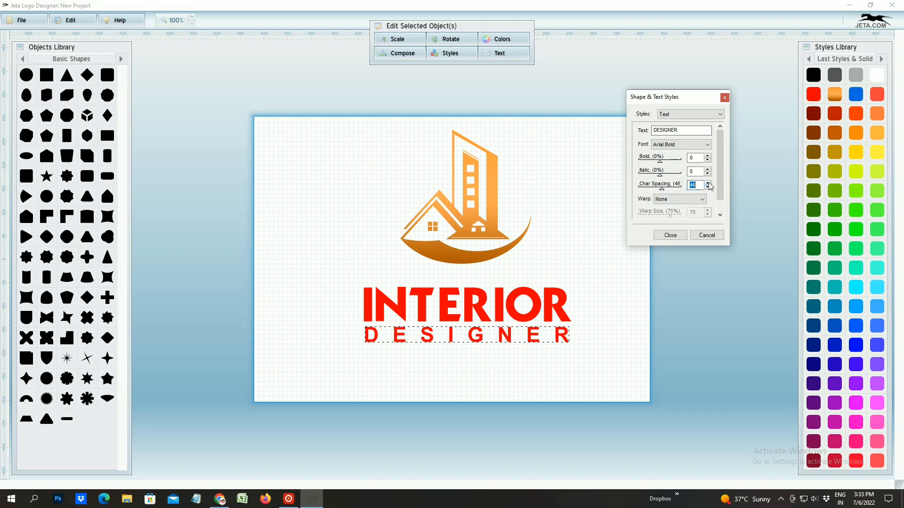
click(724, 97)
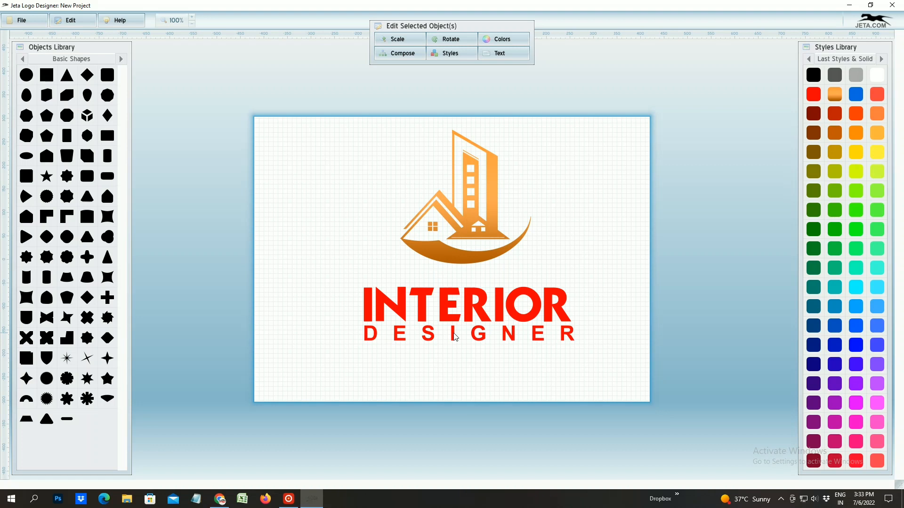
click(529, 383)
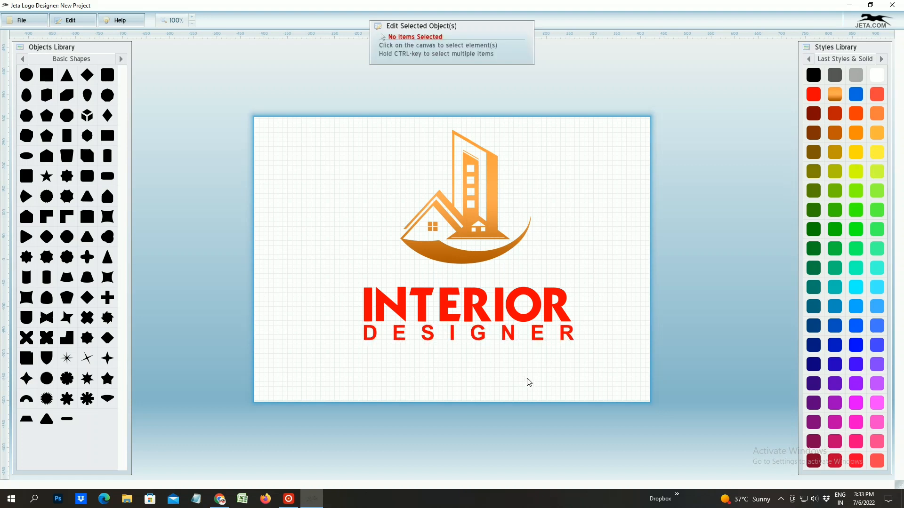
Add a black square, flatten it into a thin line at 409% width and 4% height, and place it between the text lines.
click(47, 75)
click(814, 75)
click(395, 42)
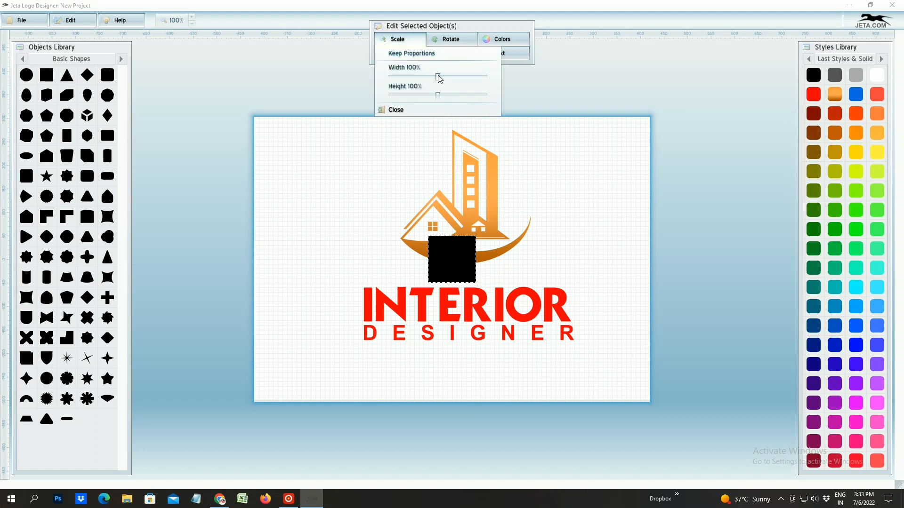
drag(438, 76, 476, 81)
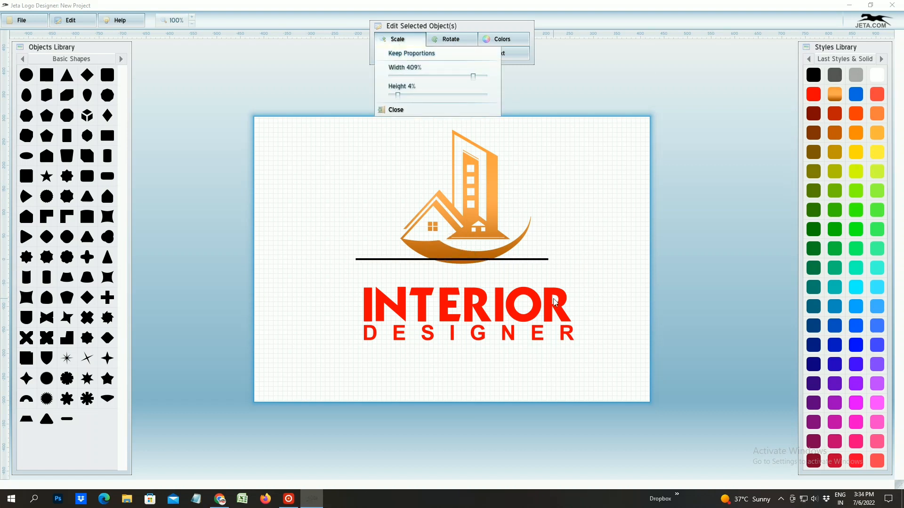
drag(541, 264, 549, 327)
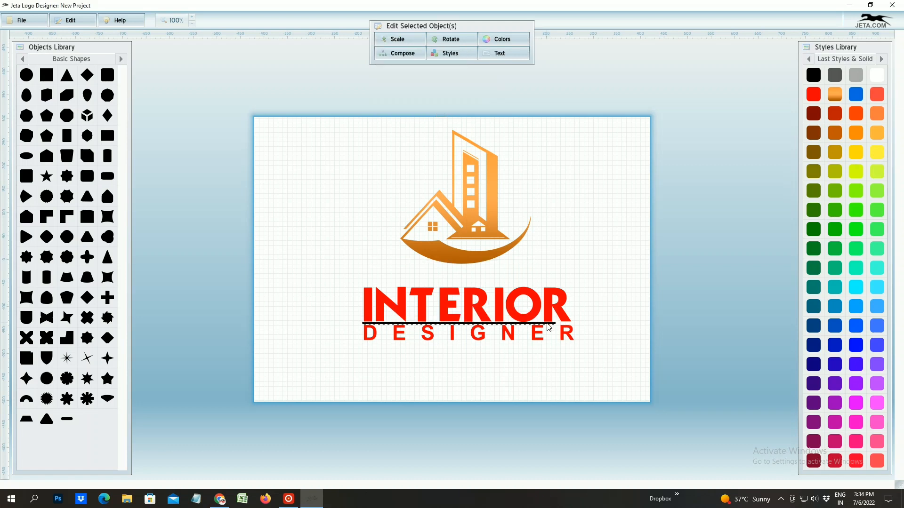
Lengthen the thin black line so it extends past both ends of the text, and centre it between INTERIOR and DESIGNER.
click(400, 40)
drag(438, 76, 450, 77)
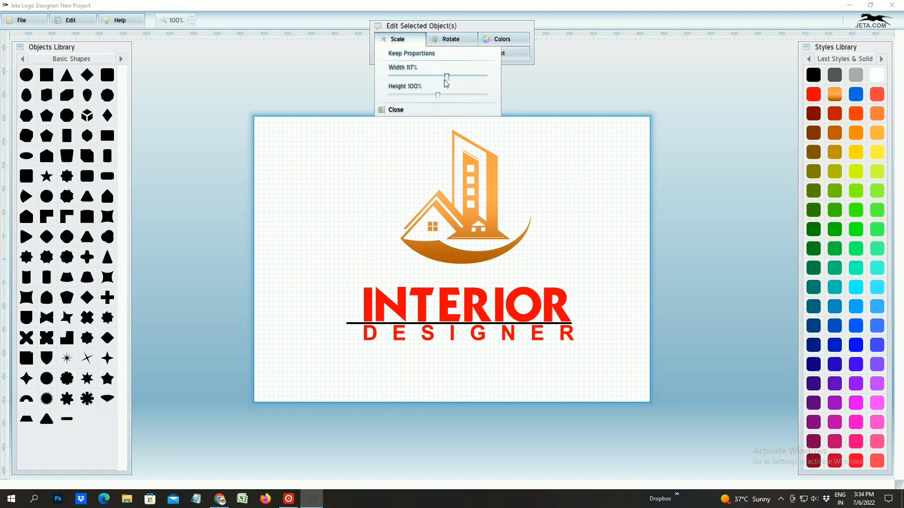
drag(495, 326, 481, 334)
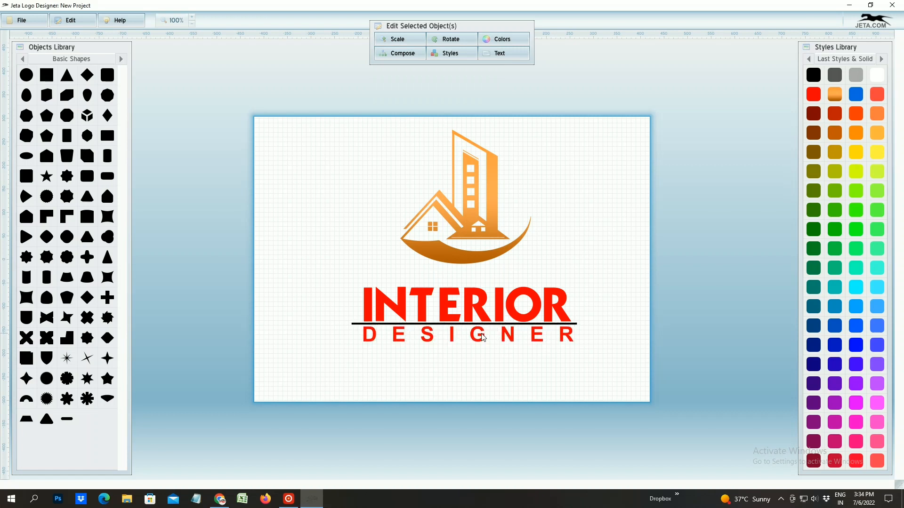
click(495, 367)
Add a square over the line's left overhang and change its composition mode so it cuts away that end of the line.
click(53, 75)
drag(477, 261, 354, 334)
key(ctrl+z)
drag(459, 270, 347, 335)
click(451, 54)
click(460, 68)
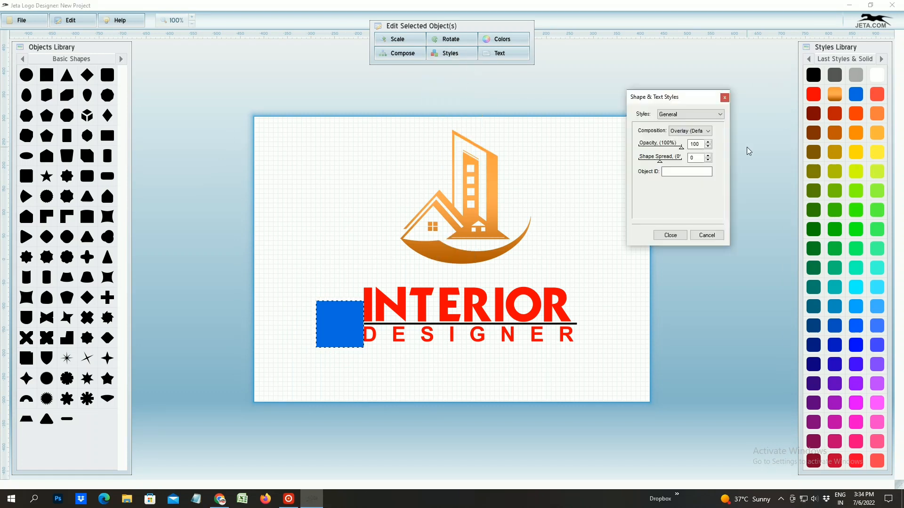
click(699, 131)
click(692, 158)
click(725, 97)
Duplicate the cut-out square and place the copy over the line's right overhang to trim it flush with the text.
right_click(332, 330)
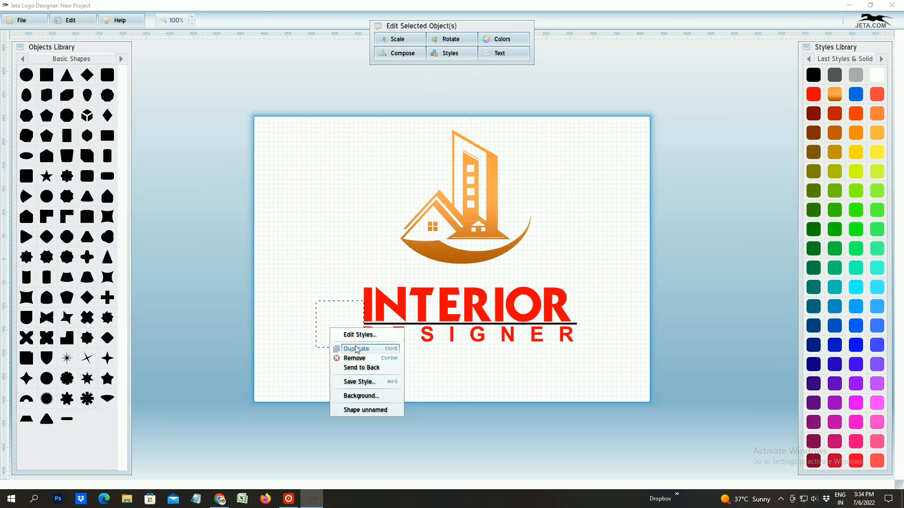
click(344, 347)
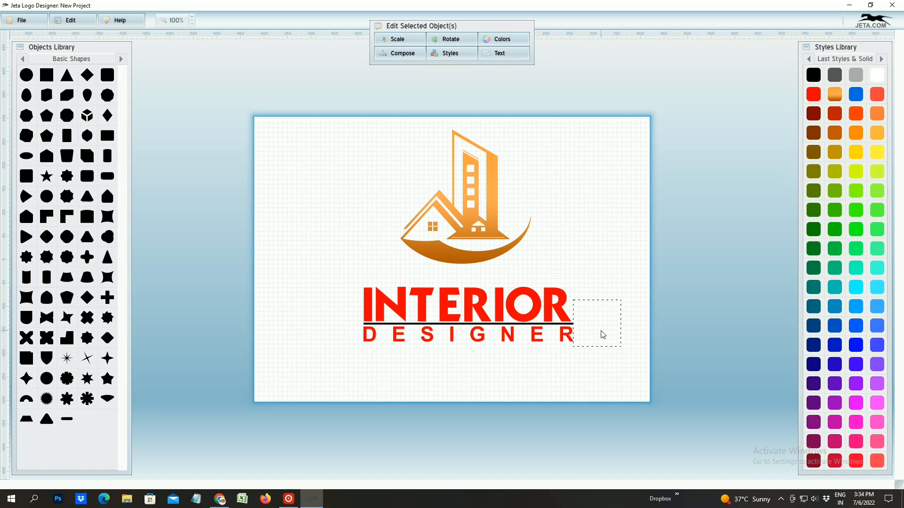
click(641, 386)
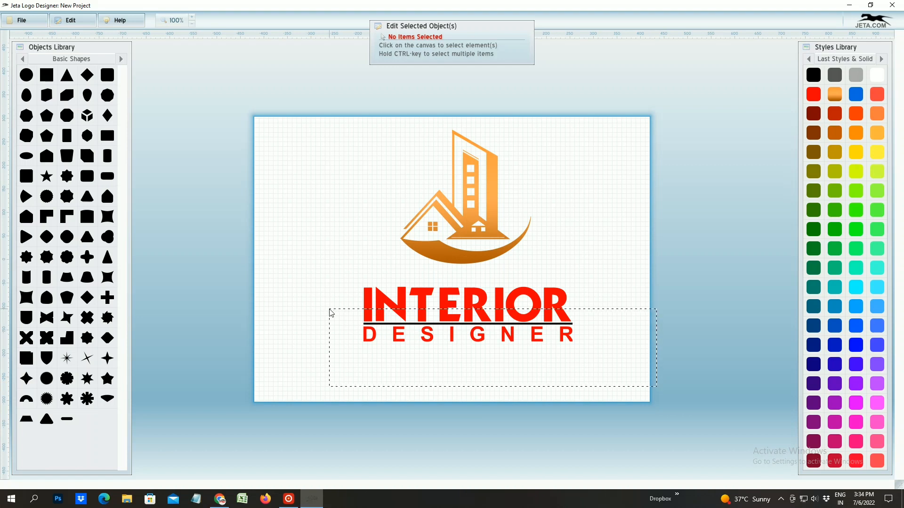
Group both text lines with the divider line and its cut-out squares, and apply the saved orange gradient style.
right_click(510, 330)
click(532, 388)
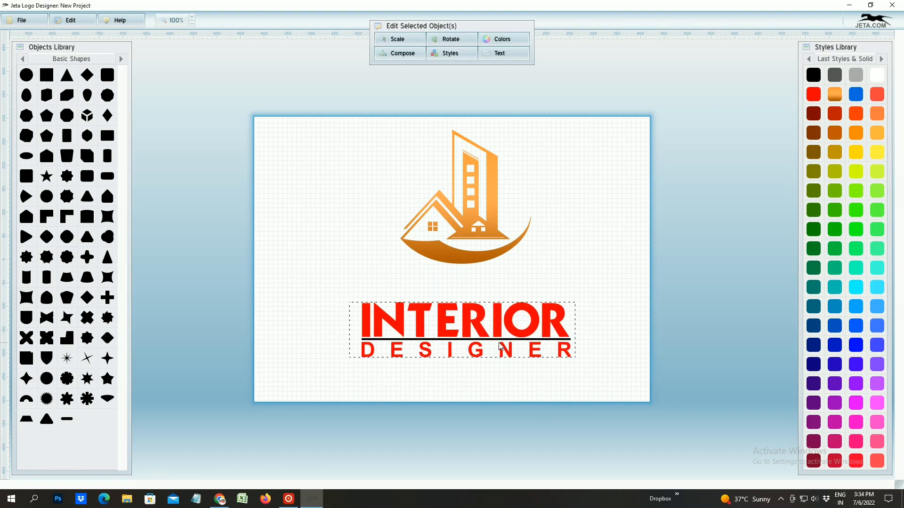
click(857, 96)
click(835, 95)
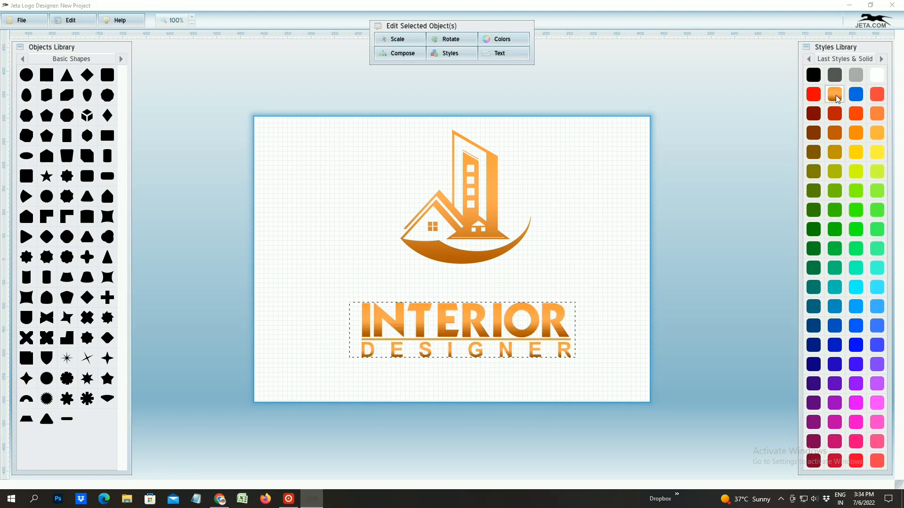
Edit the text group's fill gradient and recolor its first stop to blue #0063C6.
click(447, 53)
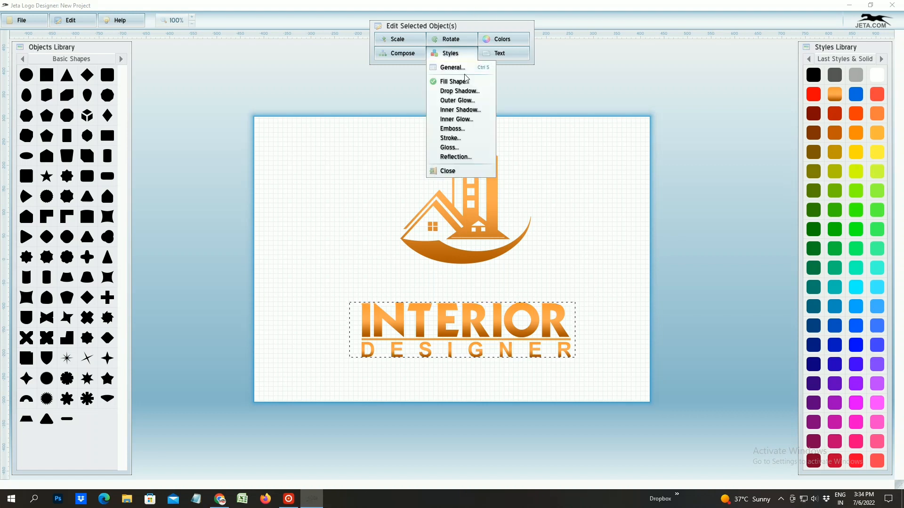
click(442, 80)
click(685, 187)
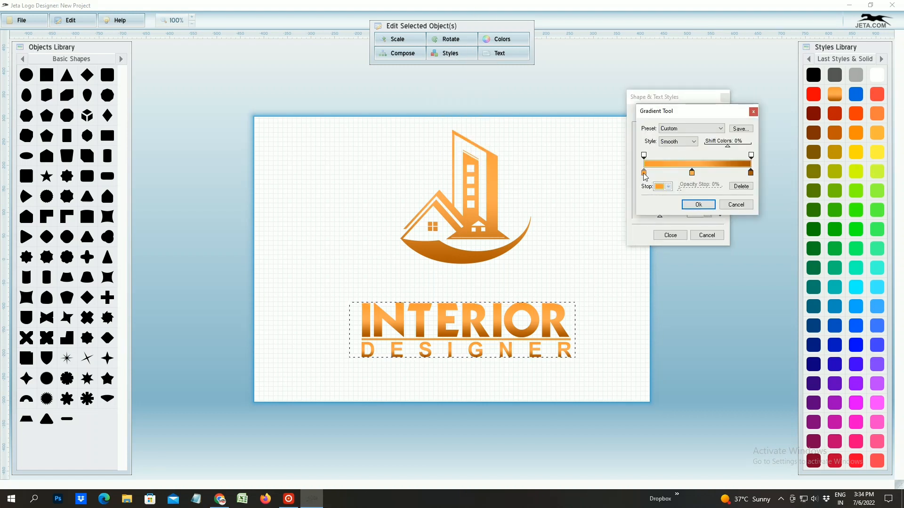
click(661, 187)
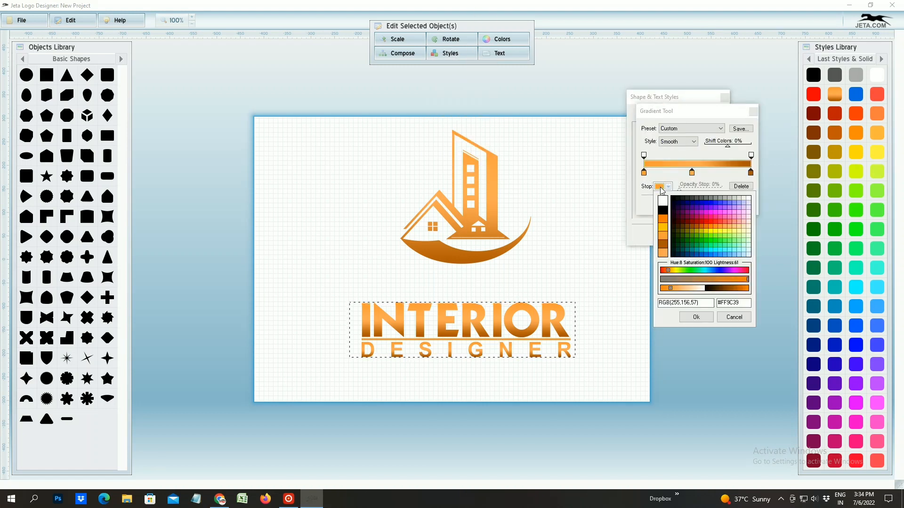
click(686, 252)
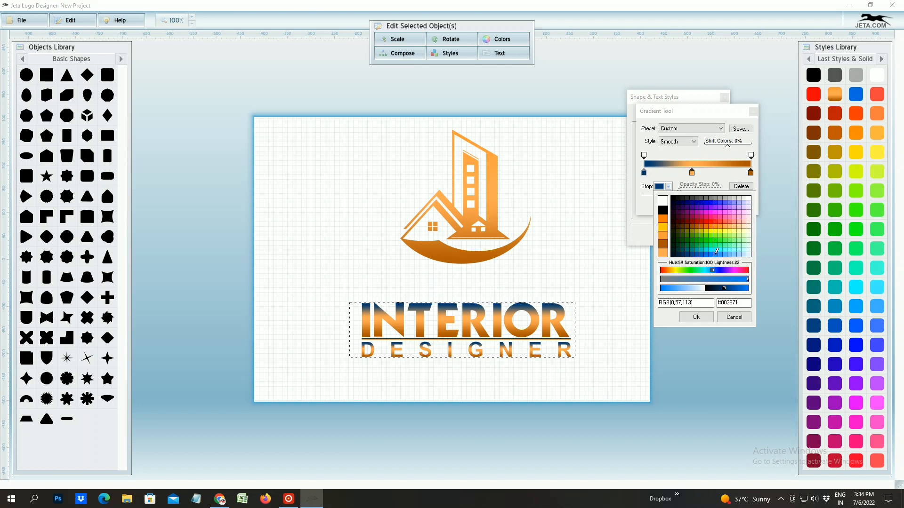
click(705, 251)
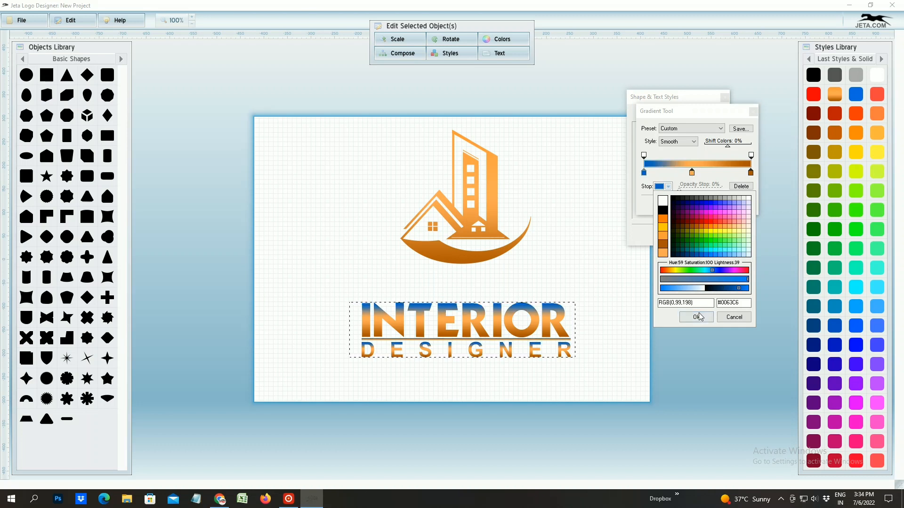
click(696, 317)
Change the middle stop of the text group's gradient to light blue.
click(692, 172)
click(669, 186)
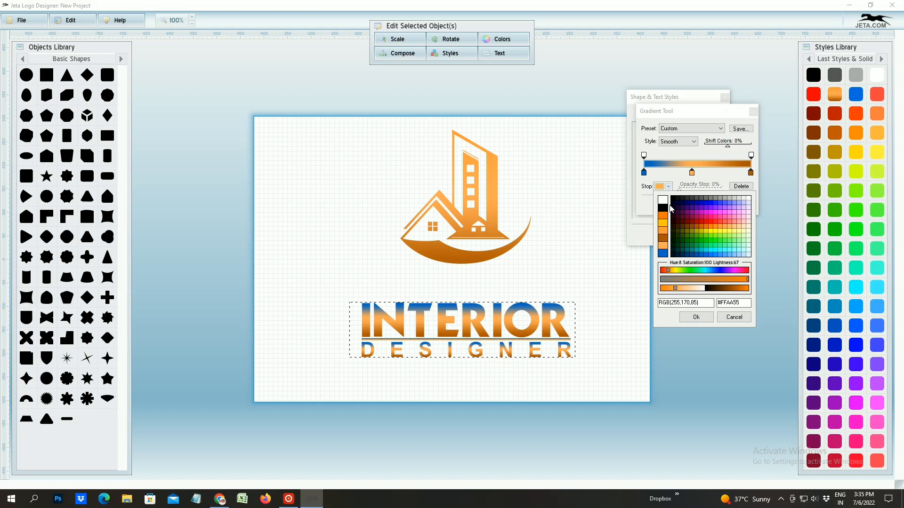
click(731, 253)
click(697, 317)
Change the last stop of the text group's gradient to dark blue #00478E and apply the gradient.
click(750, 172)
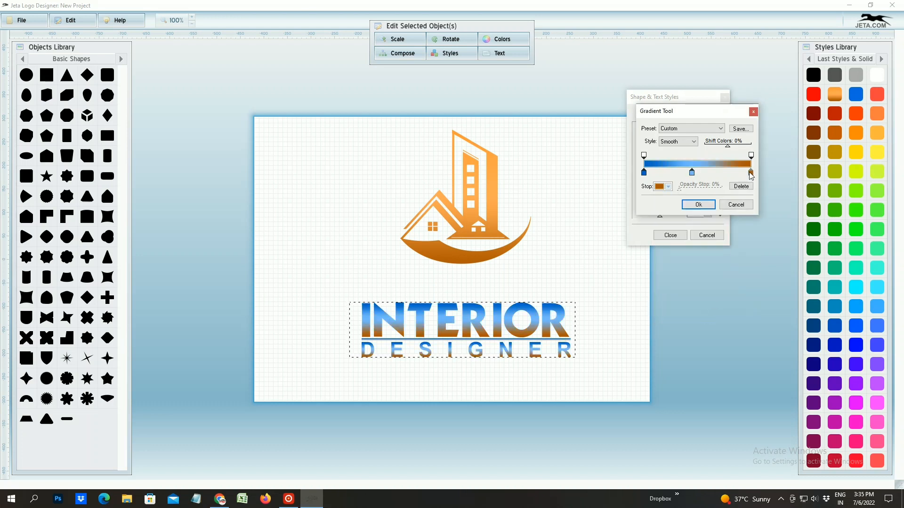
click(661, 187)
click(692, 255)
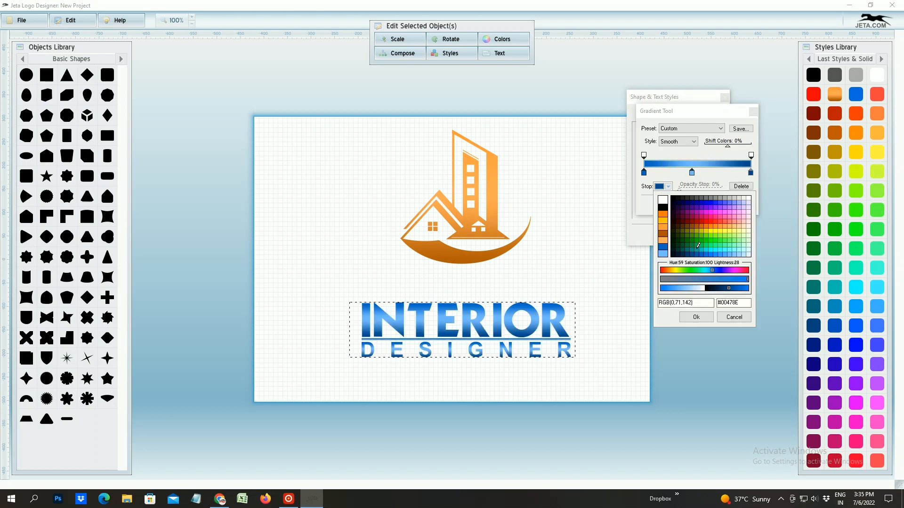
click(699, 318)
click(699, 204)
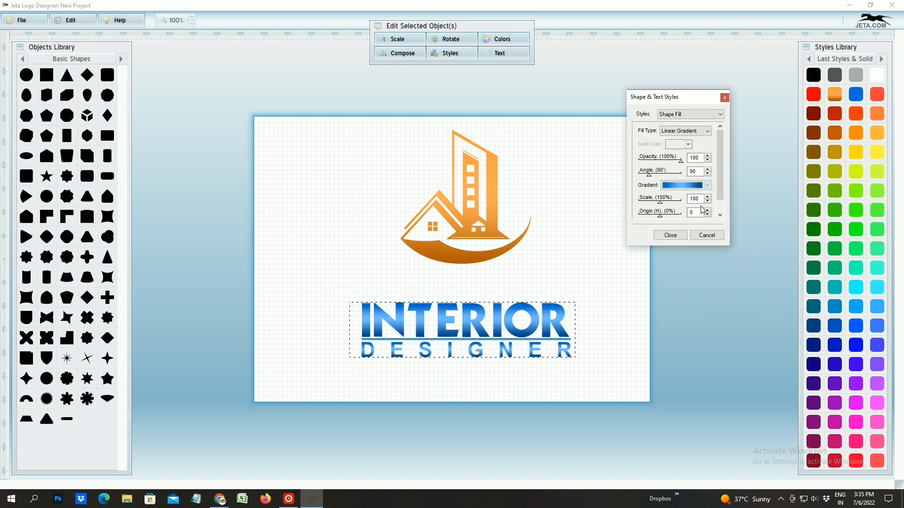
click(670, 235)
Shrink the blue text group proportionally and position it directly under the orange swoosh.
drag(486, 335, 487, 306)
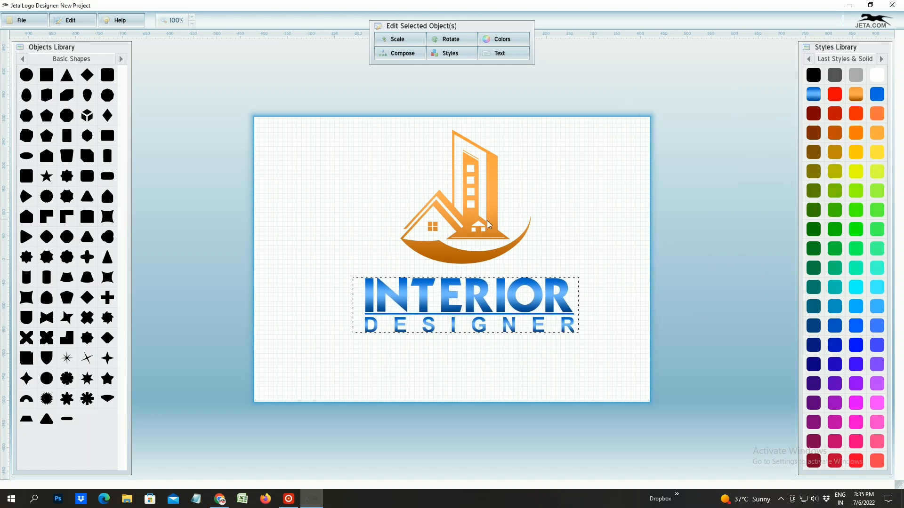
click(398, 39)
mouse_move(436, 75)
mouse_down()
mouse_move(416, 74)
mouse_move(448, 77)
mouse_up()
click(476, 285)
click(398, 39)
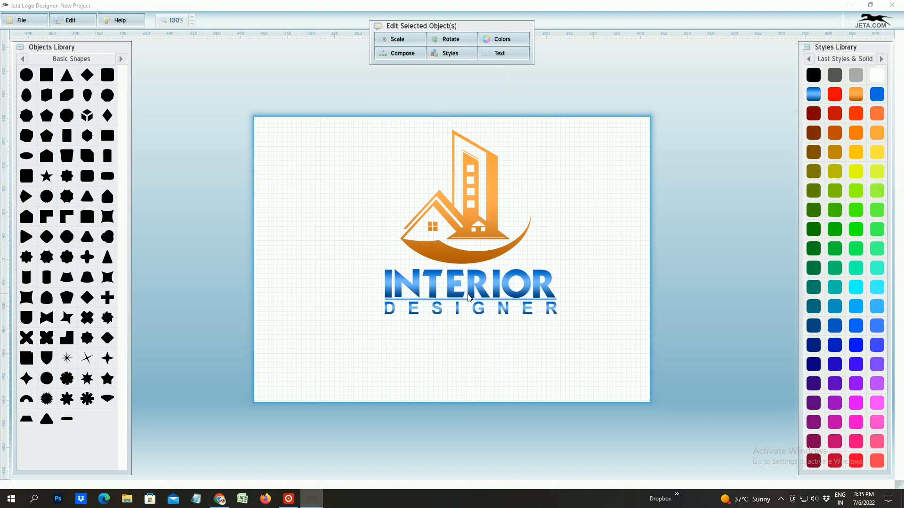
click(601, 306)
Select the building emblem and text group together, centre them on the canvas, and enlarge them proportionally to fill it.
drag(609, 334, 379, 187)
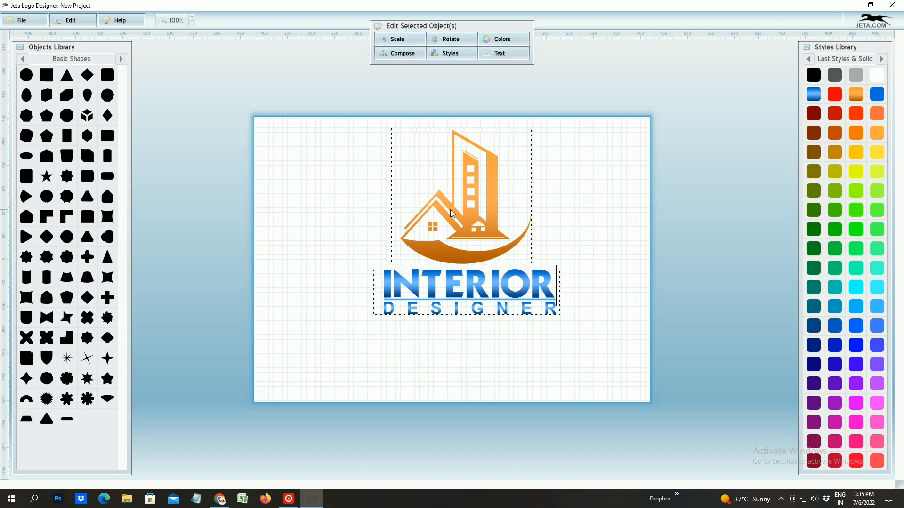
drag(450, 214, 442, 255)
click(400, 39)
drag(437, 75, 460, 77)
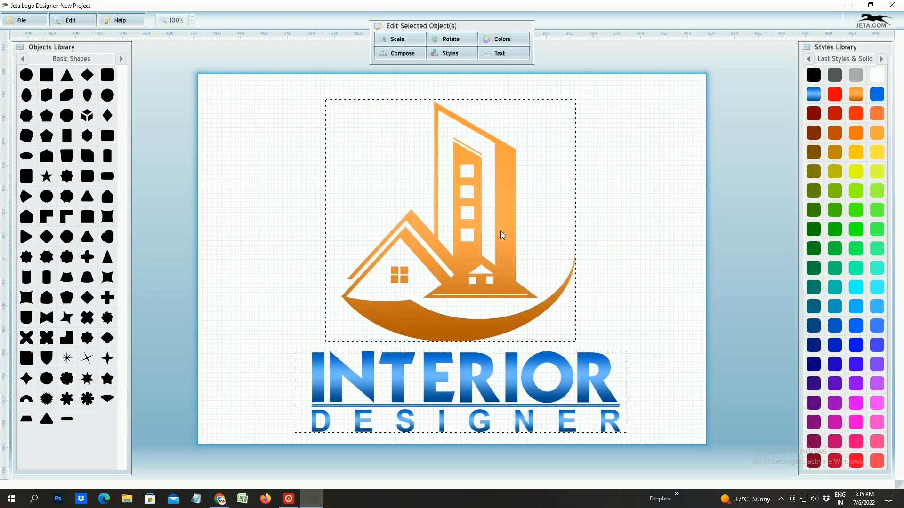
click(682, 247)
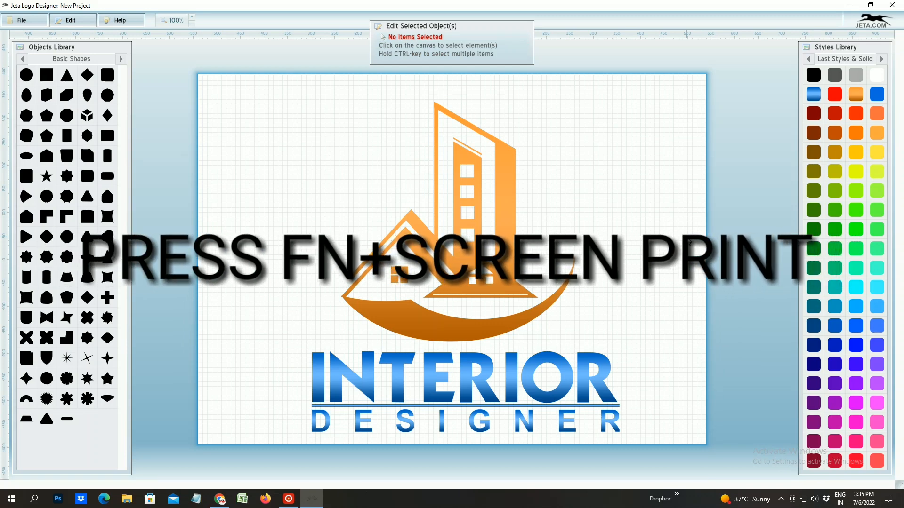
Open MS Paint by running mspaint, and paste the captured screenshot of the finished logo.
key(super+r)
text(ms)
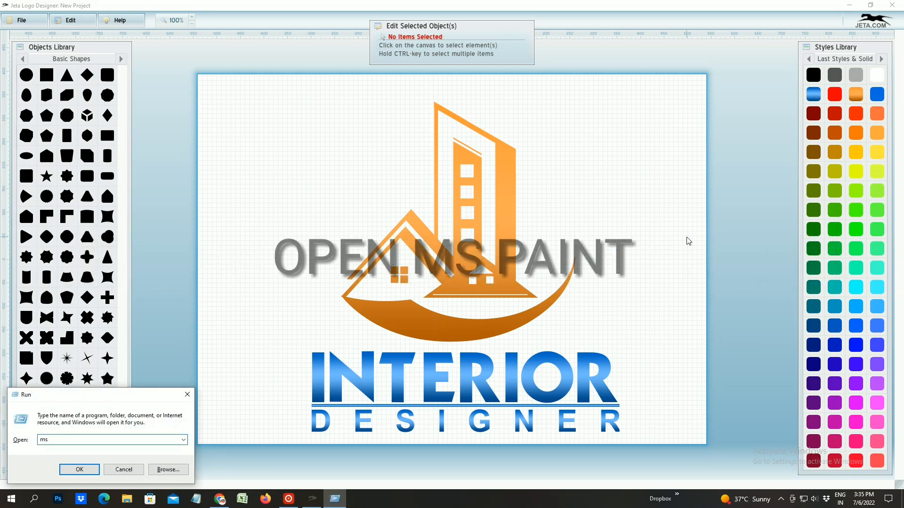
text(paint)
key(Return)
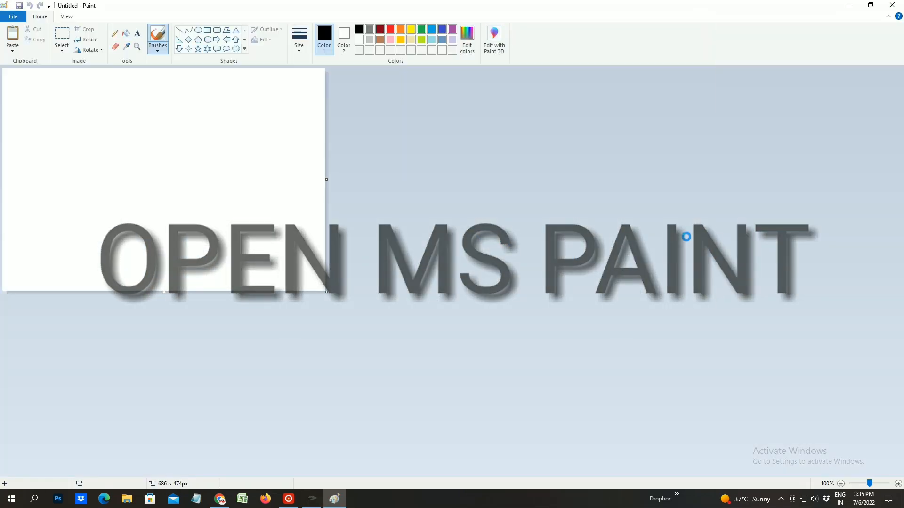
key(ctrl+v)
scroll(567, 339, down, 1)
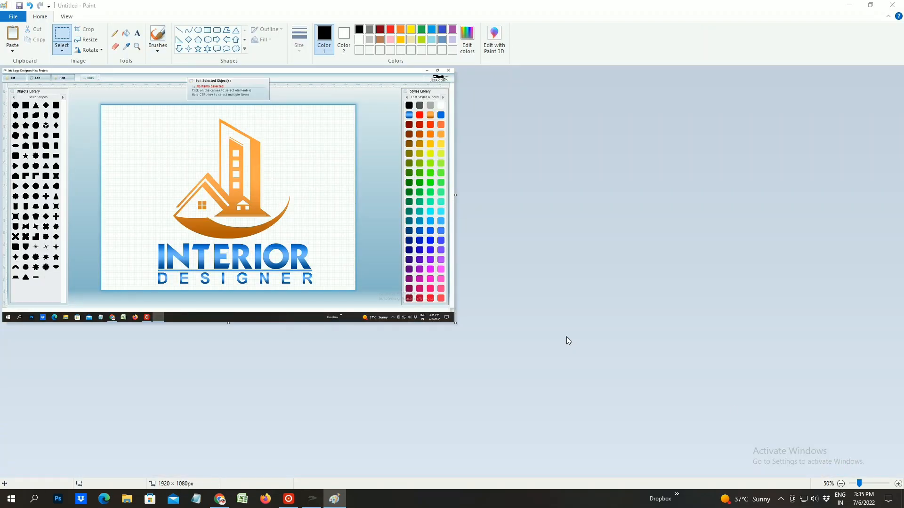
Save the pasted screenshot as a PNG named "interio designr", and put away the Paint and logo designer windows.
key(ctrl+s)
click(402, 343)
click(402, 343)
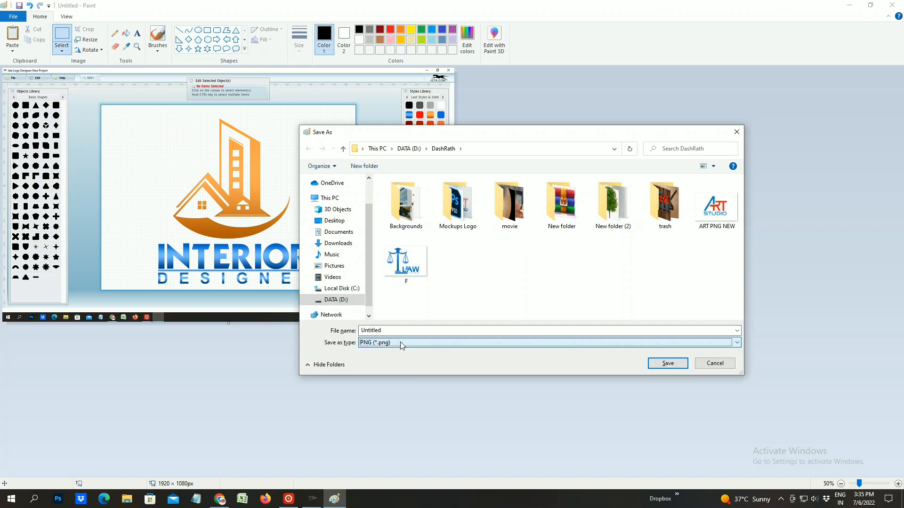
double_click(390, 330)
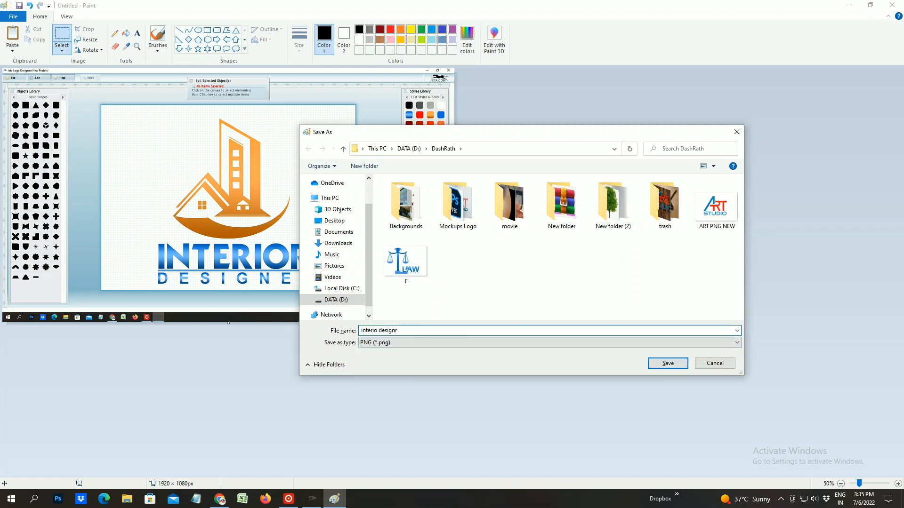
click(668, 364)
click(892, 4)
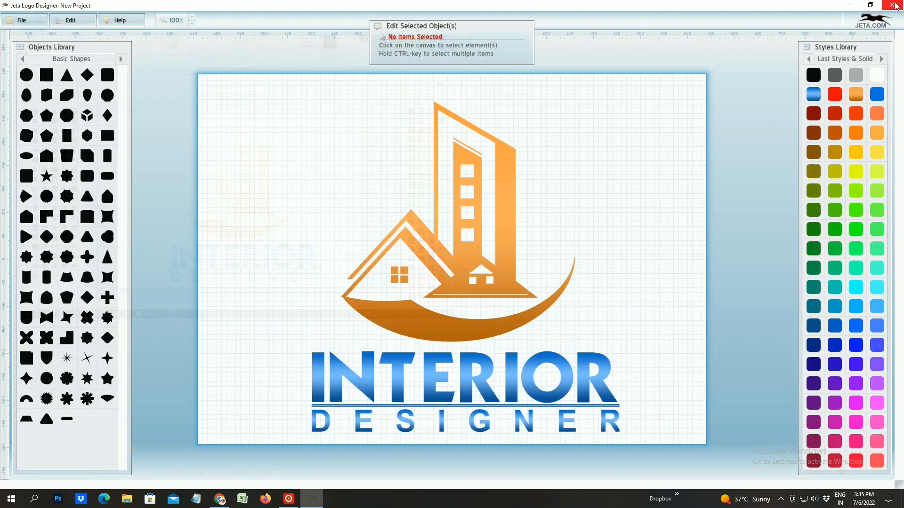
click(852, 5)
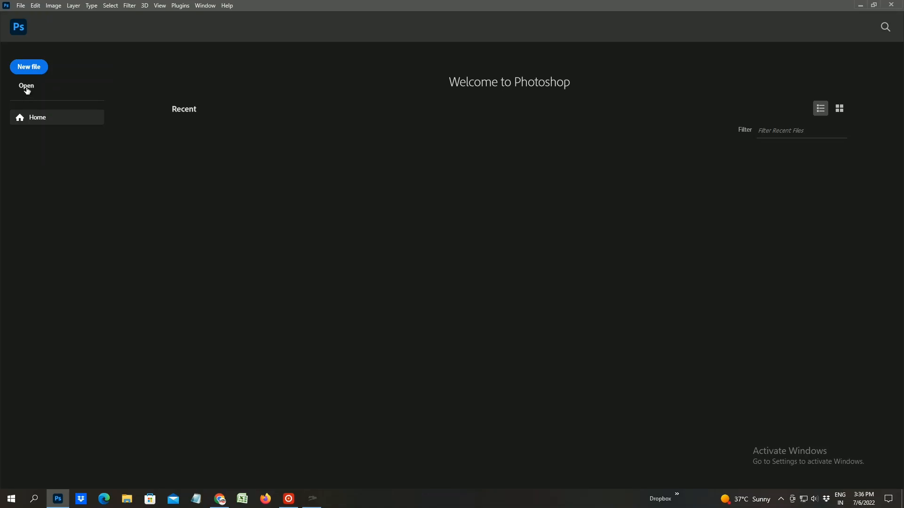
In Photoshop, open the interio designr image and unlock its Background layer.
click(26, 88)
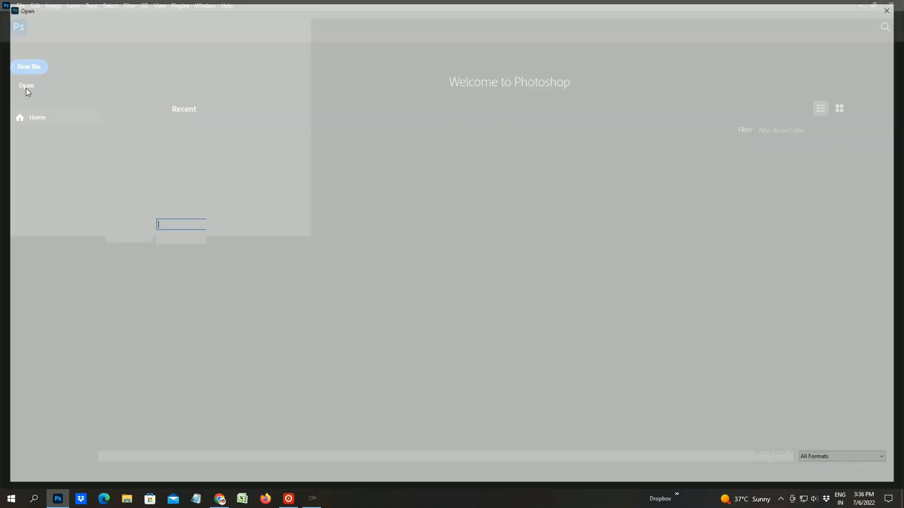
click(544, 101)
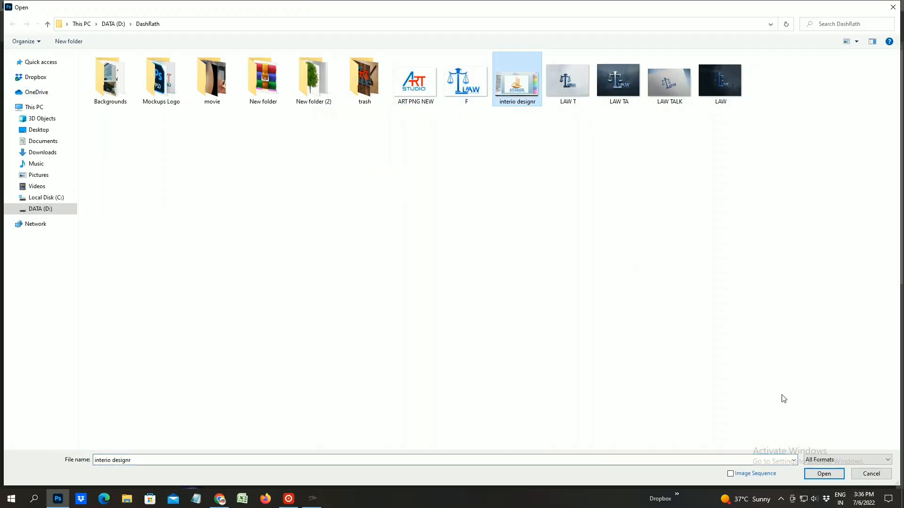
click(824, 474)
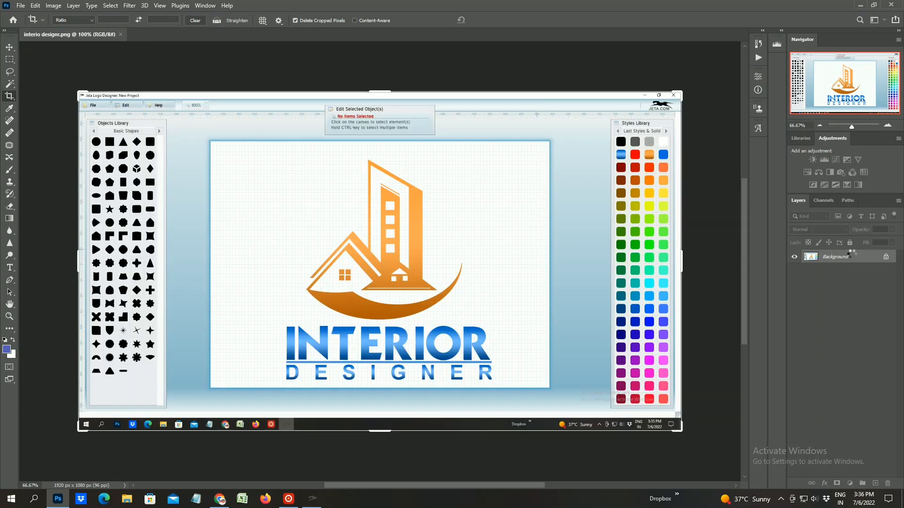
click(886, 257)
key(v)
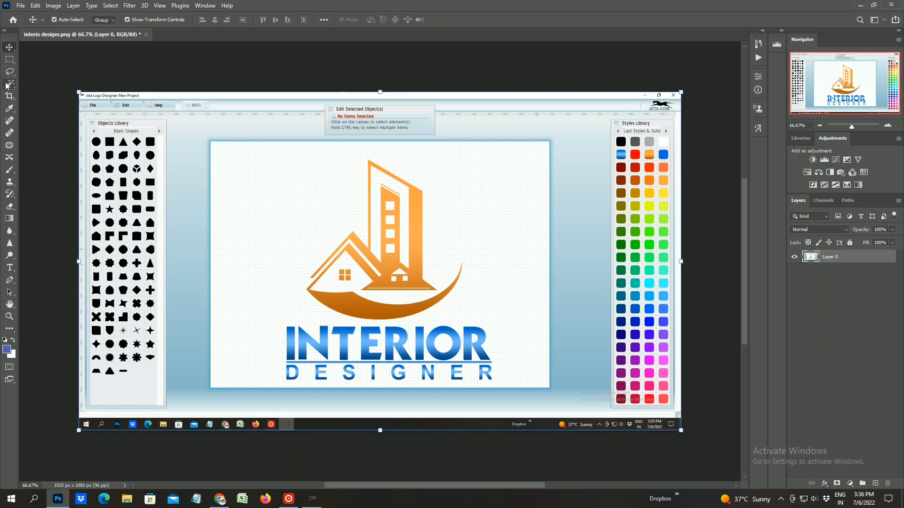
Crop the screenshot on all four sides down to the white canvas area containing the logo.
click(9, 96)
drag(78, 262, 145, 268)
drag(382, 431, 398, 384)
drag(613, 266, 545, 267)
drag(375, 115, 375, 142)
key(Return)
Select the white background with the Magic Wand, adding the four tower windows and the small house's two windows to the selection.
key(w)
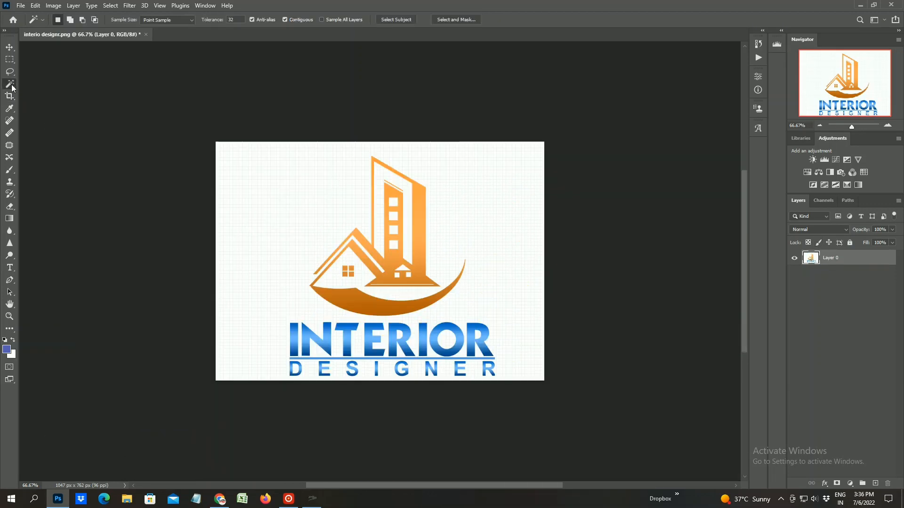
click(354, 271)
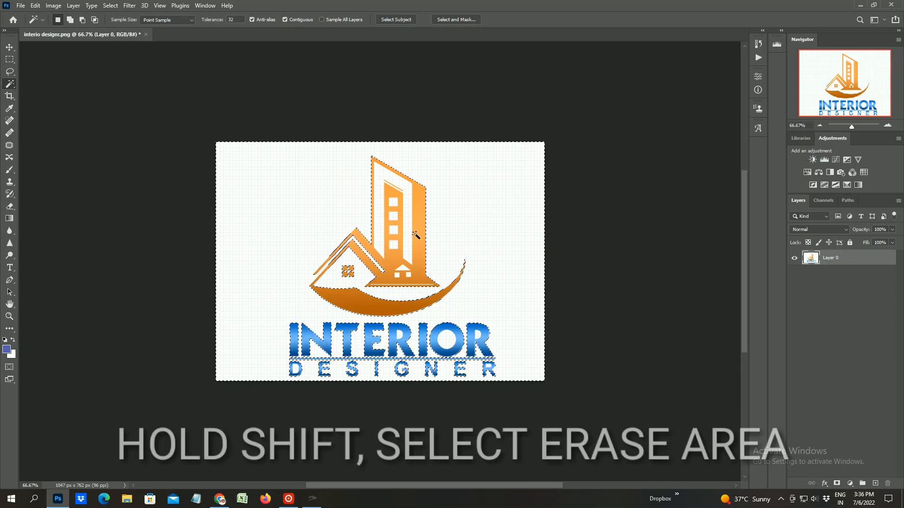
key(ctrl+plus)
shift+click(400, 238)
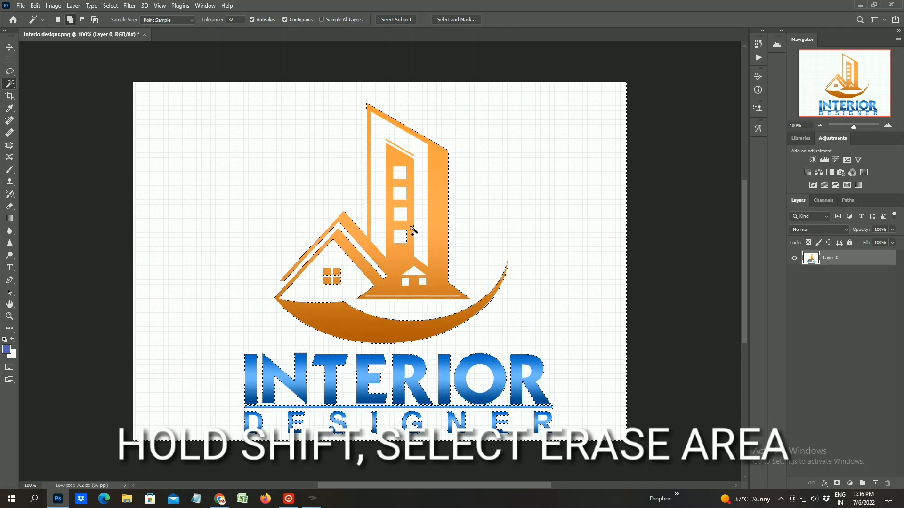
shift+click(402, 215)
shift+click(402, 193)
shift+click(401, 174)
shift+click(406, 281)
shift+click(422, 282)
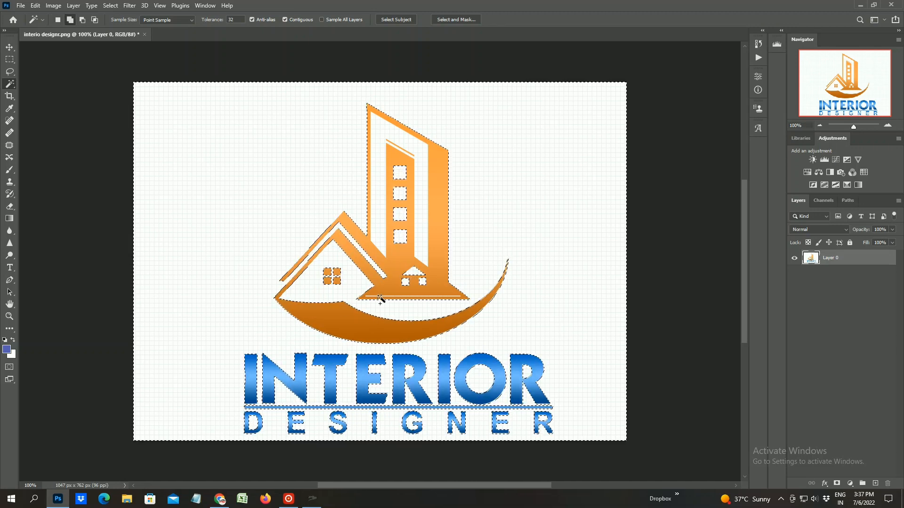
Add the thin white line across the building's base to the Magic Wand selection.
click(888, 126)
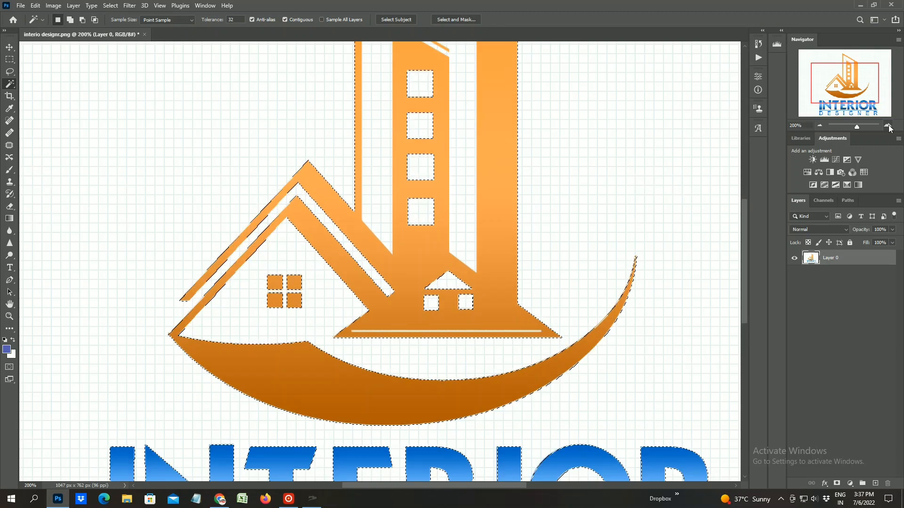
shift+click(425, 333)
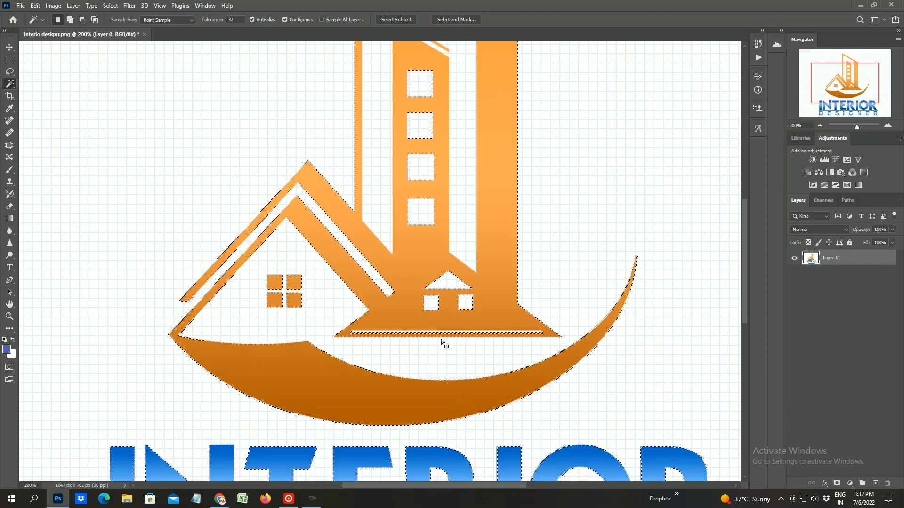
key(ctrl+z)
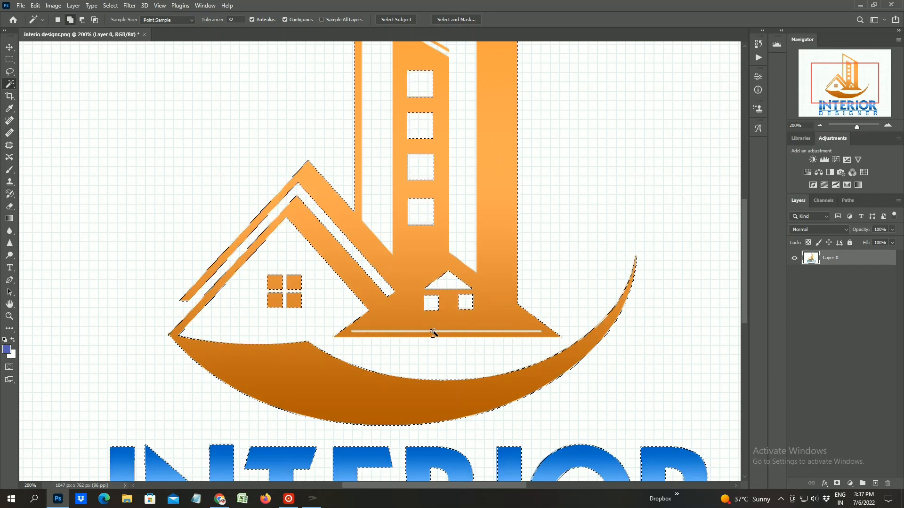
shift+click(436, 331)
click(820, 125)
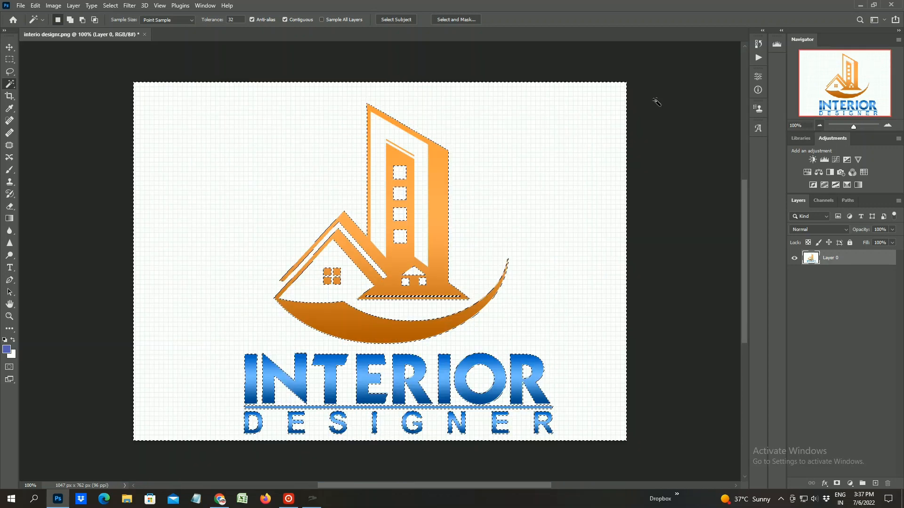
Erase the selected white background and window areas with the Eraser tool.
click(10, 207)
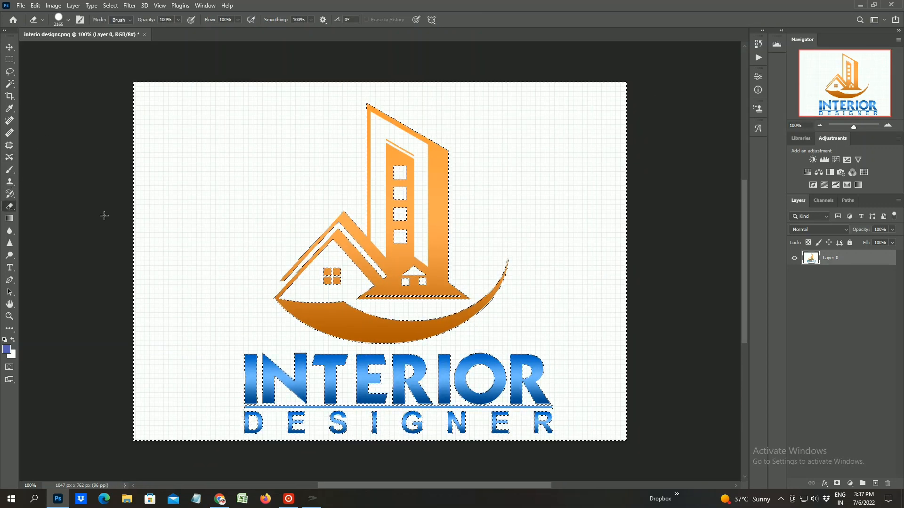
right_click(333, 202)
click(290, 190)
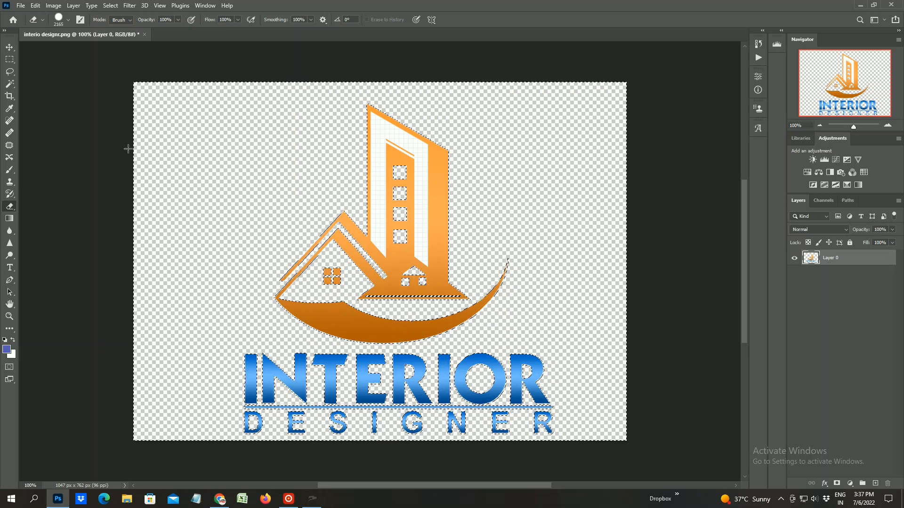
Select the remaining white area inside the tower outline with the Magic Wand and erase it.
click(9, 84)
click(422, 177)
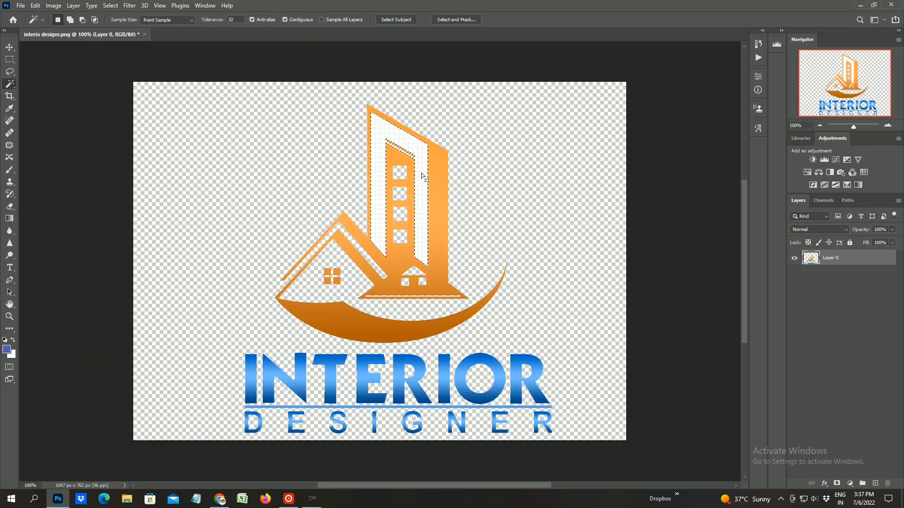
click(8, 208)
click(401, 219)
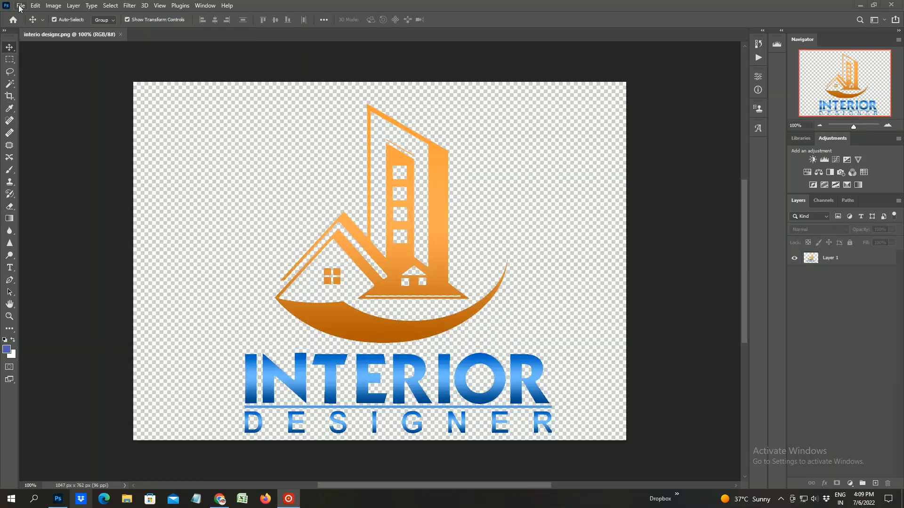
Open the mockup window new PSD from the Mockups Logo folder, and open its logo smart object for editing.
click(21, 8)
click(28, 27)
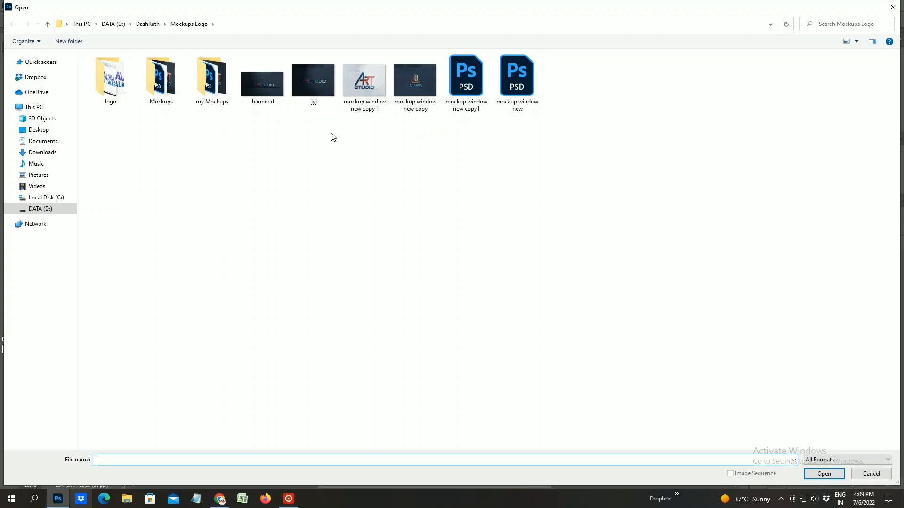
double_click(518, 80)
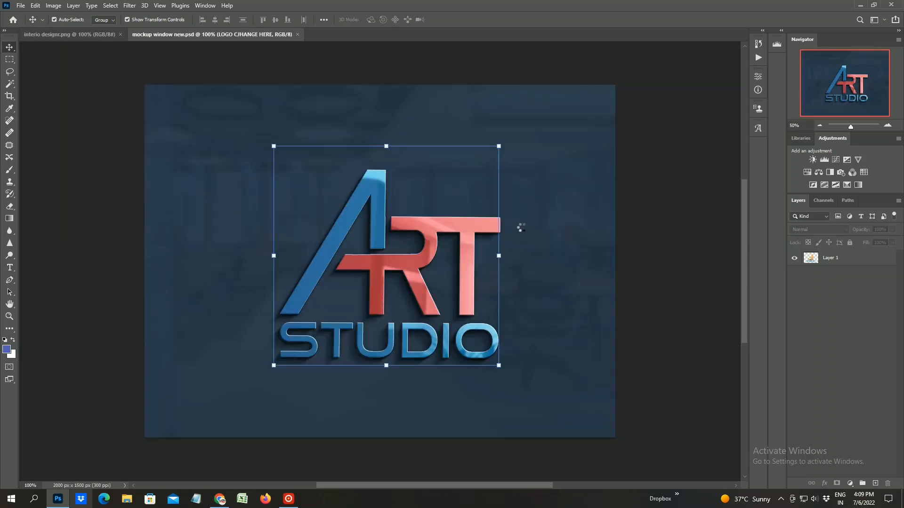
double_click(807, 258)
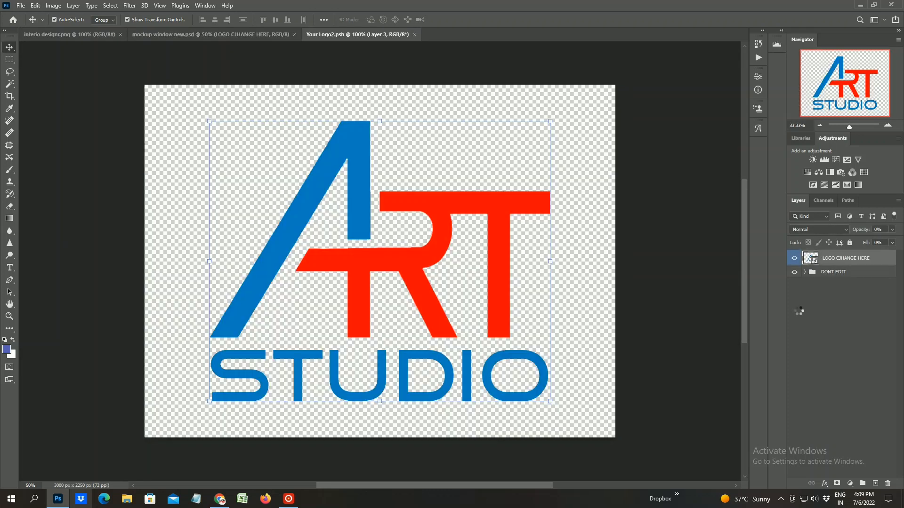
Hide the ART STUDIO layer in Your Logo2.psb and bring in the interior designer logo from its own document.
click(794, 258)
click(96, 37)
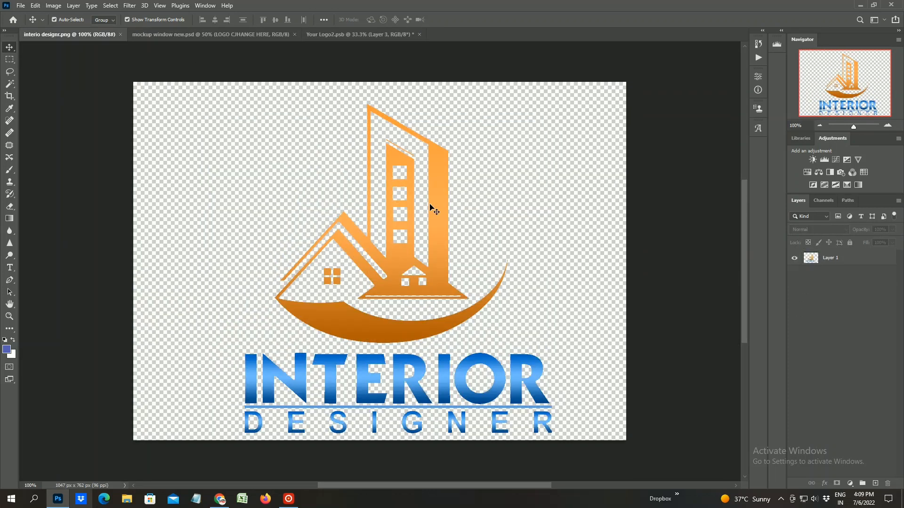
drag(430, 202, 412, 266)
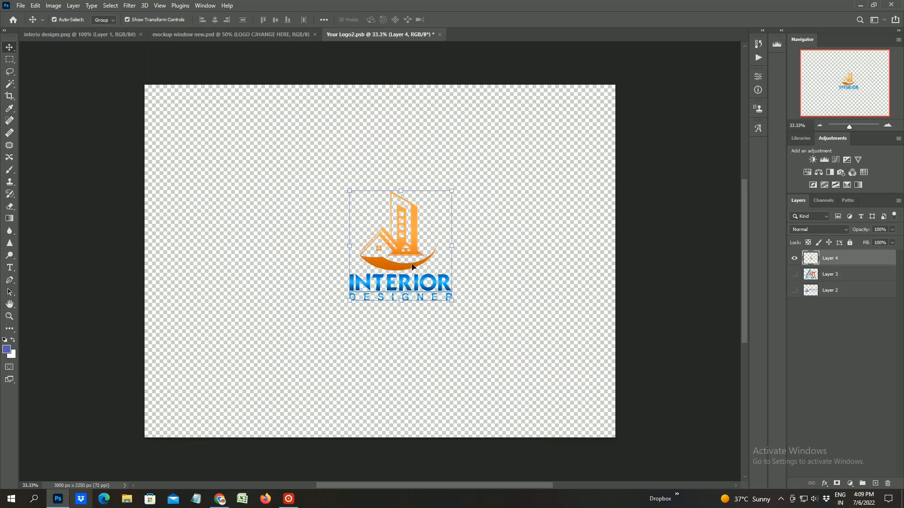
Scale the placed logo proportionally to about 263% and centre it horizontally on the smart object's canvas.
drag(452, 303, 655, 464)
drag(521, 386, 380, 276)
mouse_move(475, 384)
mouse_down()
mouse_move(481, 376)
mouse_move(467, 375)
mouse_up()
drag(331, 281, 363, 311)
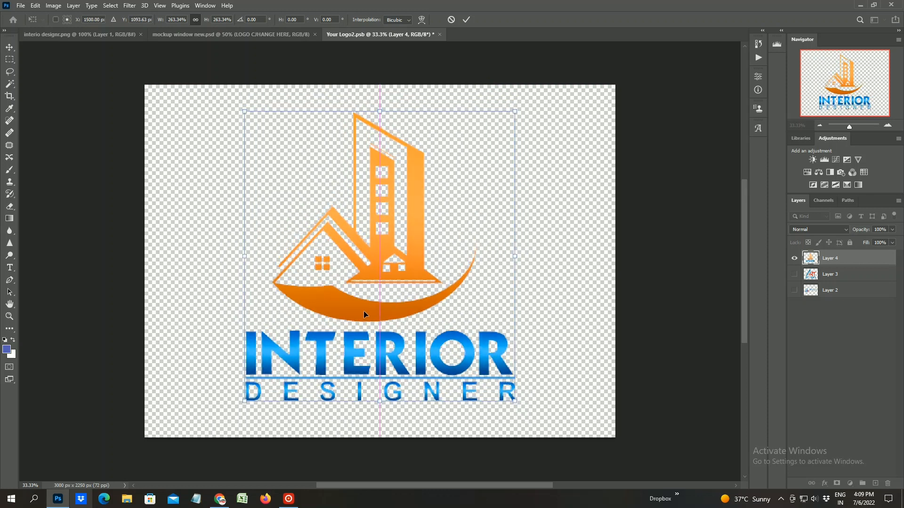
key(Return)
Save the edited logo smart object and return to the mockup document.
click(21, 5)
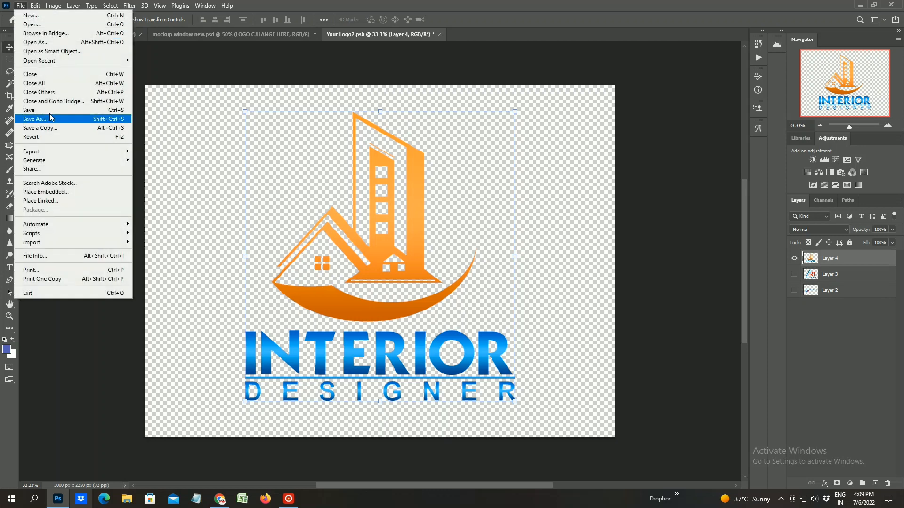
click(47, 111)
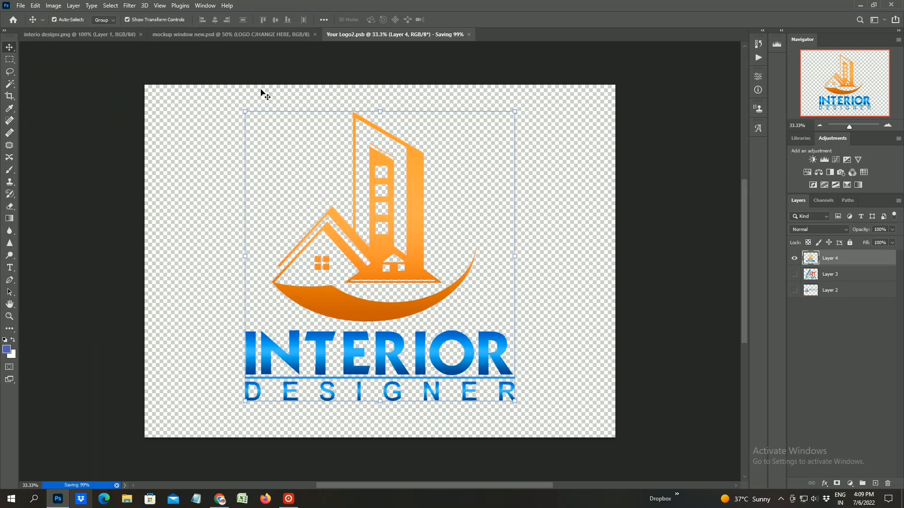
click(283, 35)
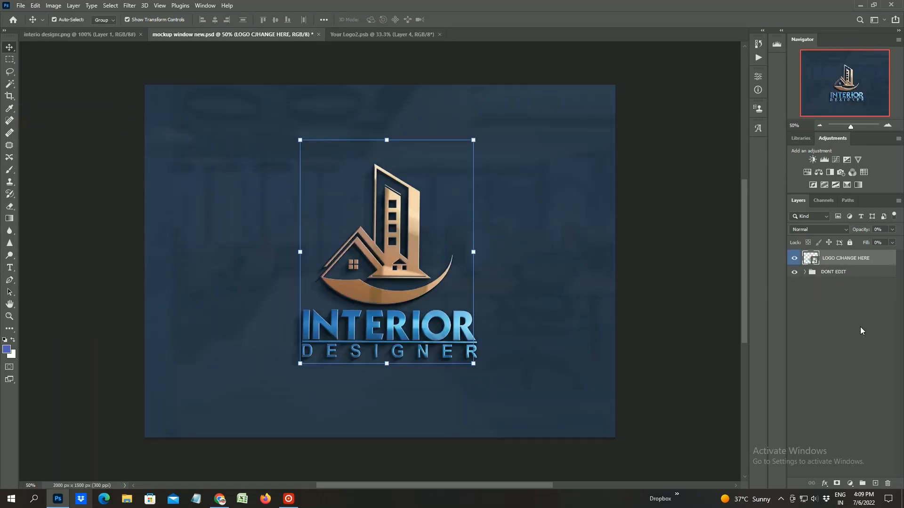
Examine the finished logo mockup close up and as a whole.
click(887, 124)
click(887, 125)
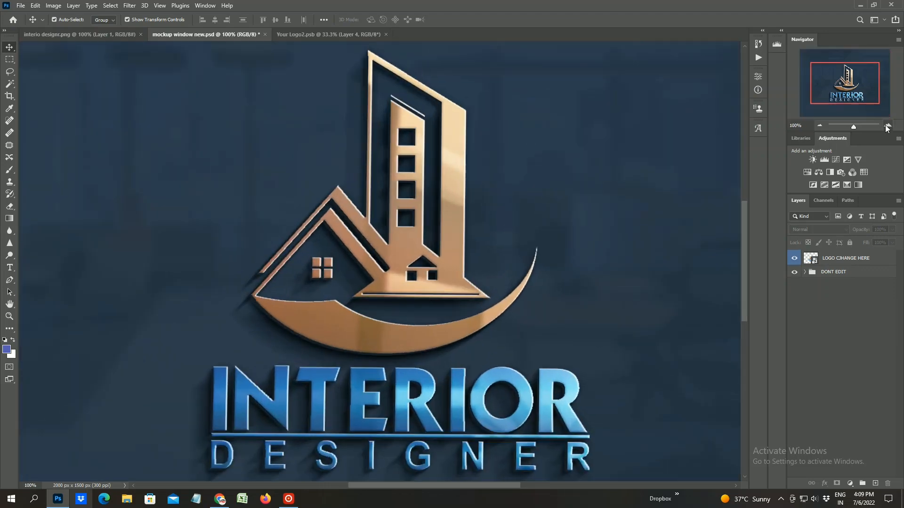
click(887, 124)
click(840, 94)
mouse_move(840, 94)
mouse_down()
mouse_move(856, 97)
mouse_move(848, 84)
mouse_move(849, 92)
mouse_up()
click(819, 126)
click(819, 125)
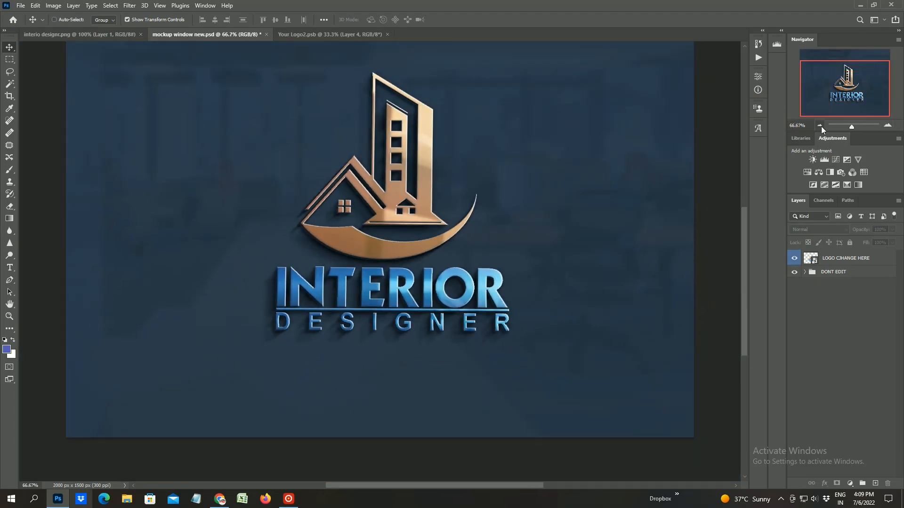
click(820, 125)
click(818, 125)
click(819, 126)
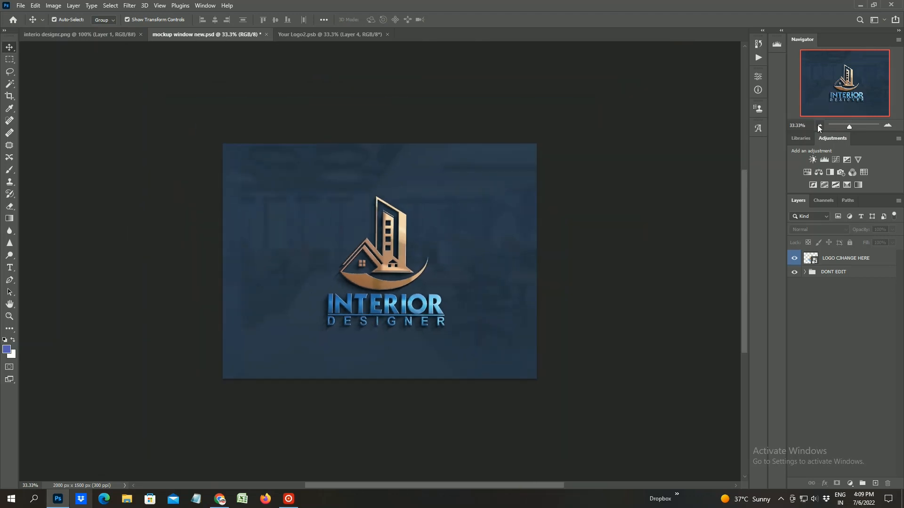
click(820, 125)
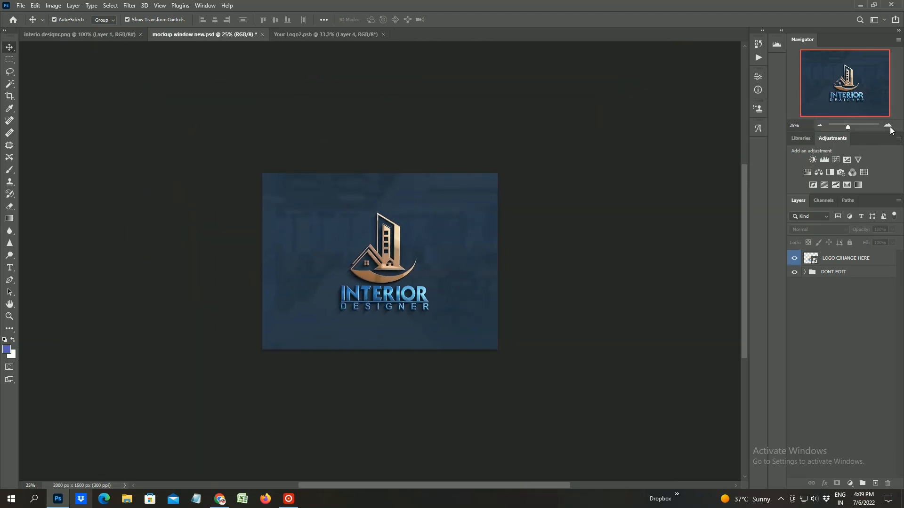
click(889, 127)
click(889, 127)
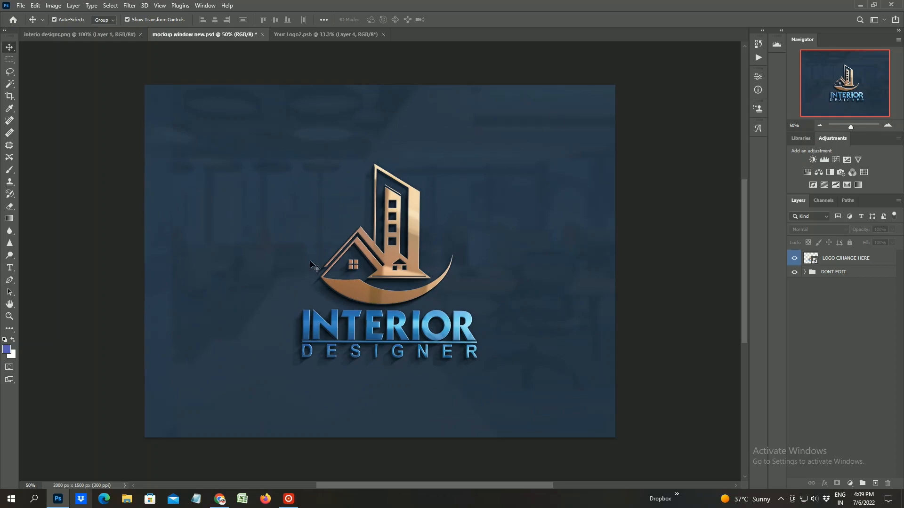
click(206, 103)
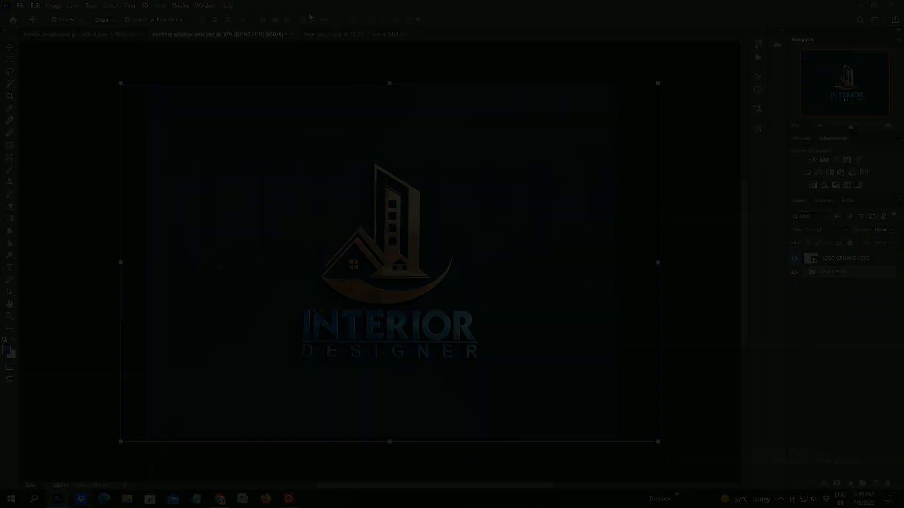